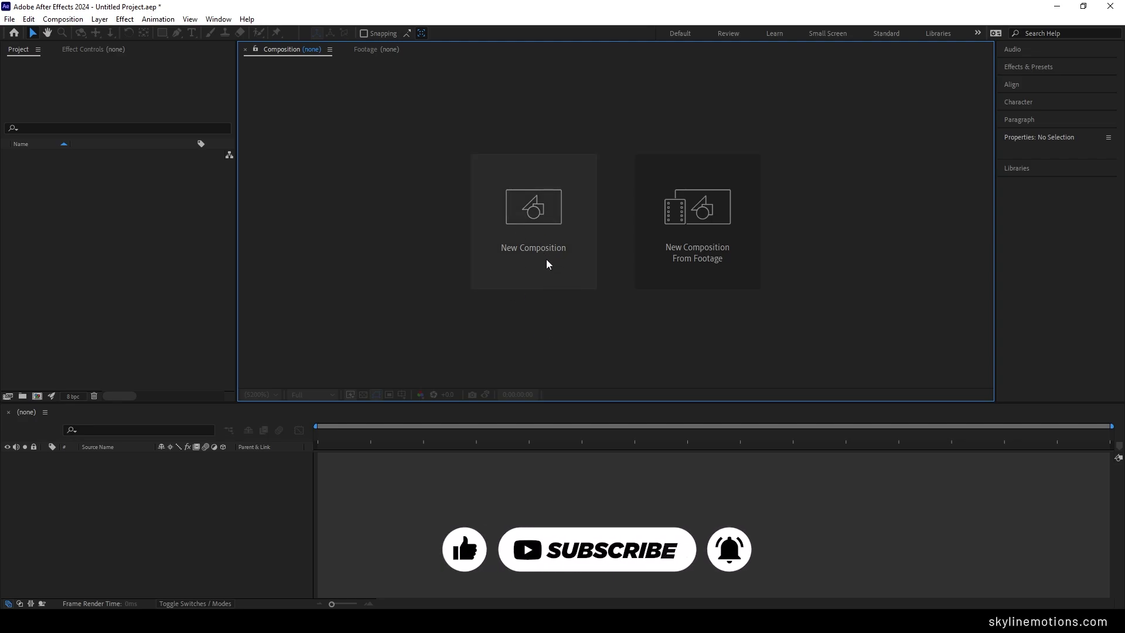
Create a new composition named Render at 1920 x 1080 px, 60 frames per second, with a 5-second duration
left_click(62, 18)
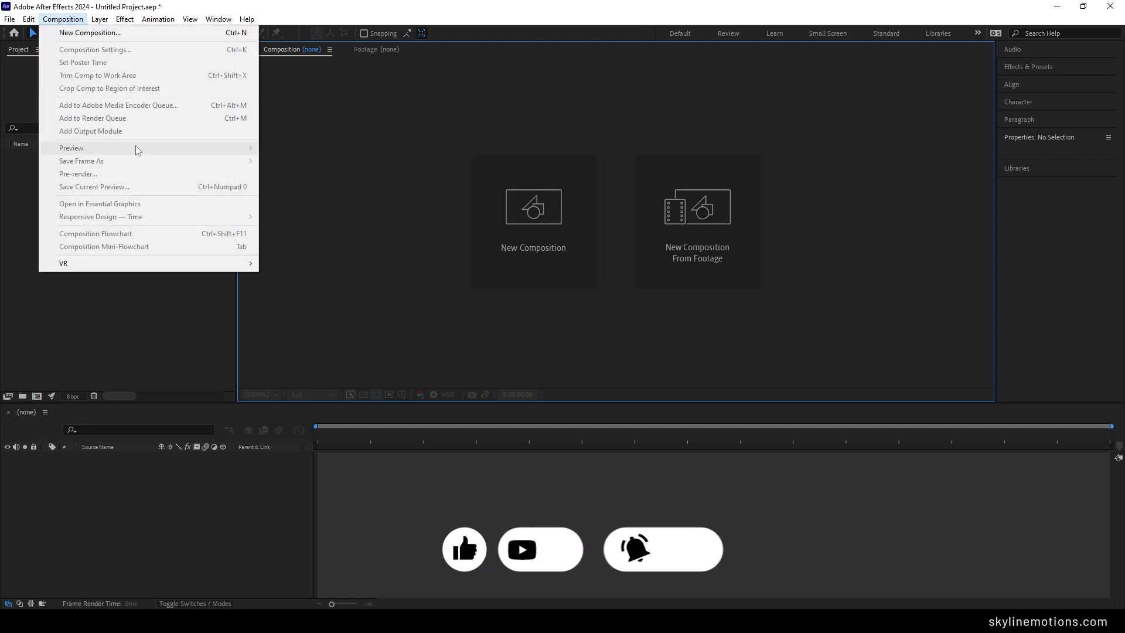
left_click(90, 32)
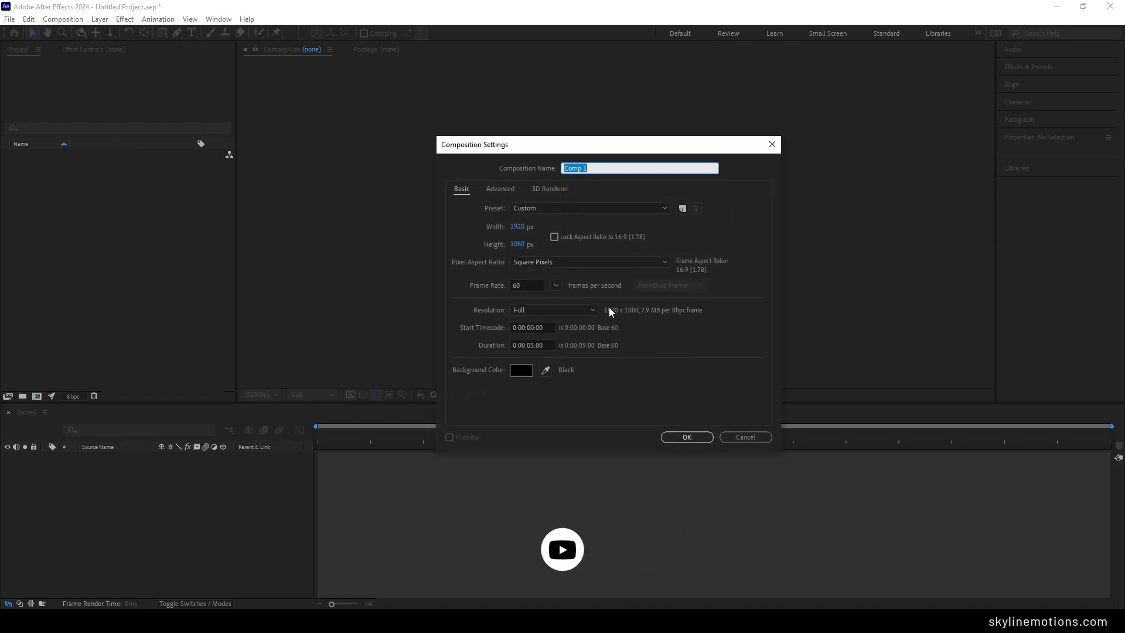
type("Render")
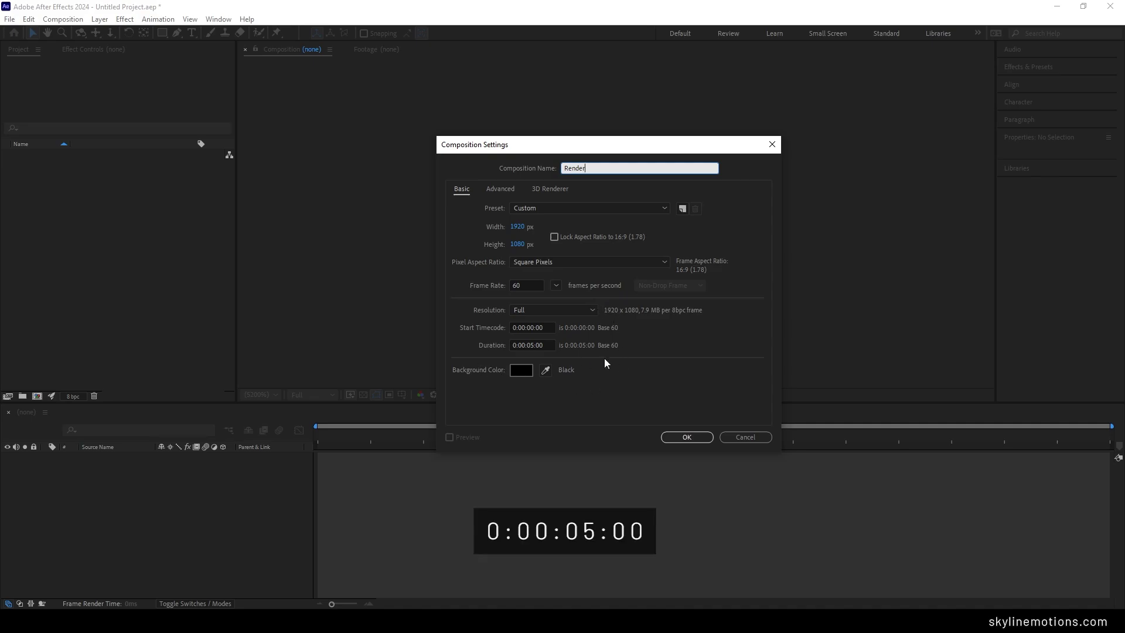
left_click(688, 436)
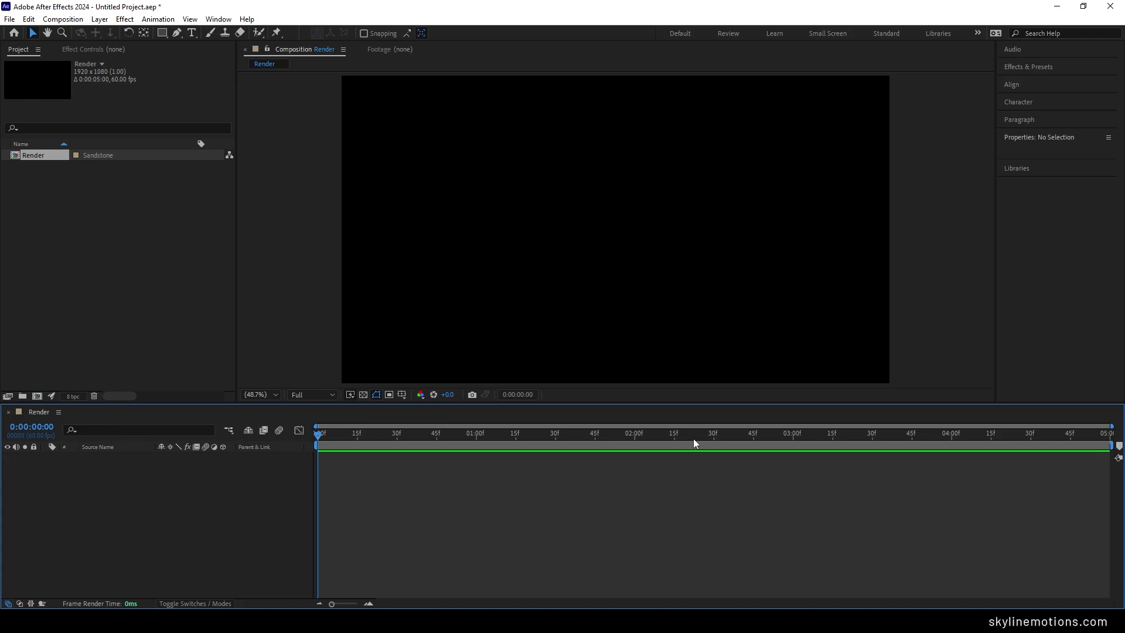
Create a second composition named Media at 1920 x 1080 px, 60 fps and 5 seconds long
left_click(63, 19)
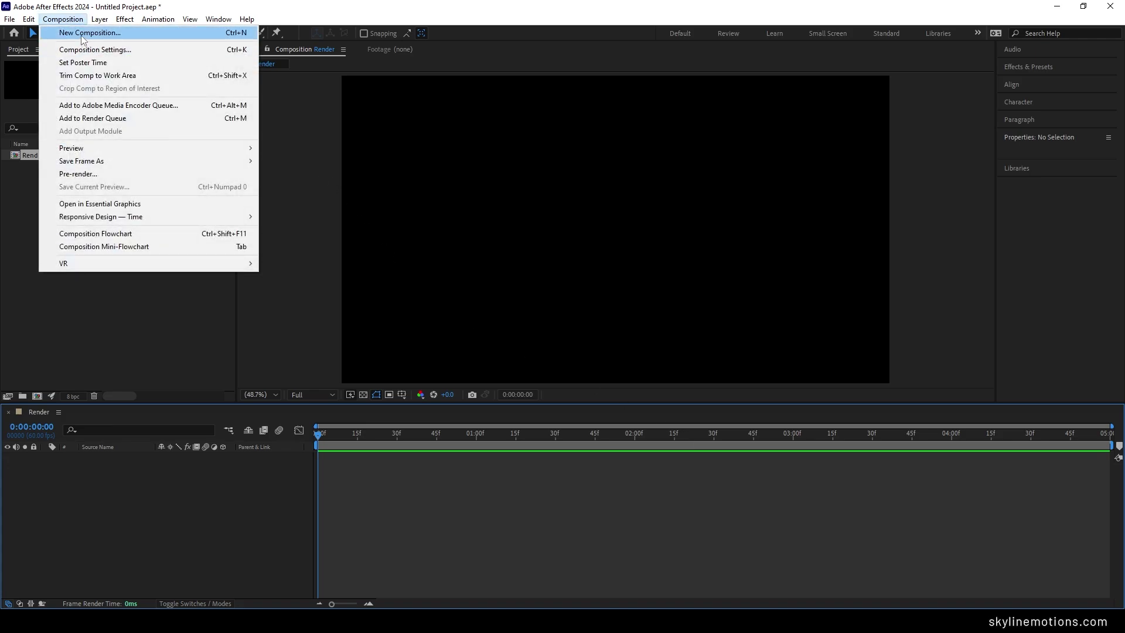
left_click(81, 34)
type("Media")
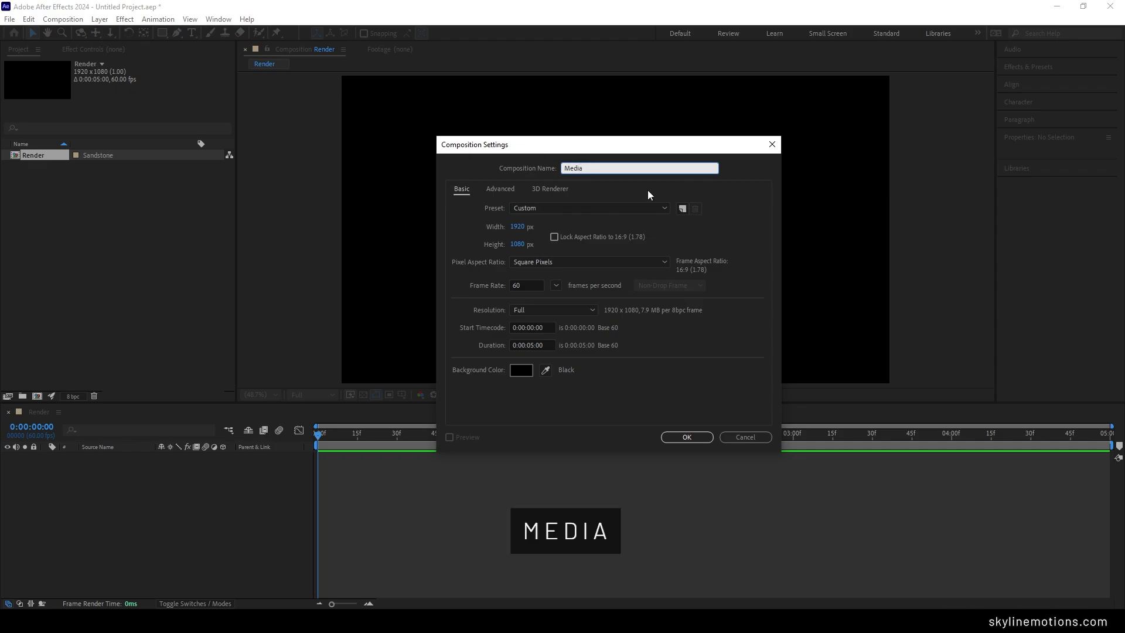
left_click(680, 437)
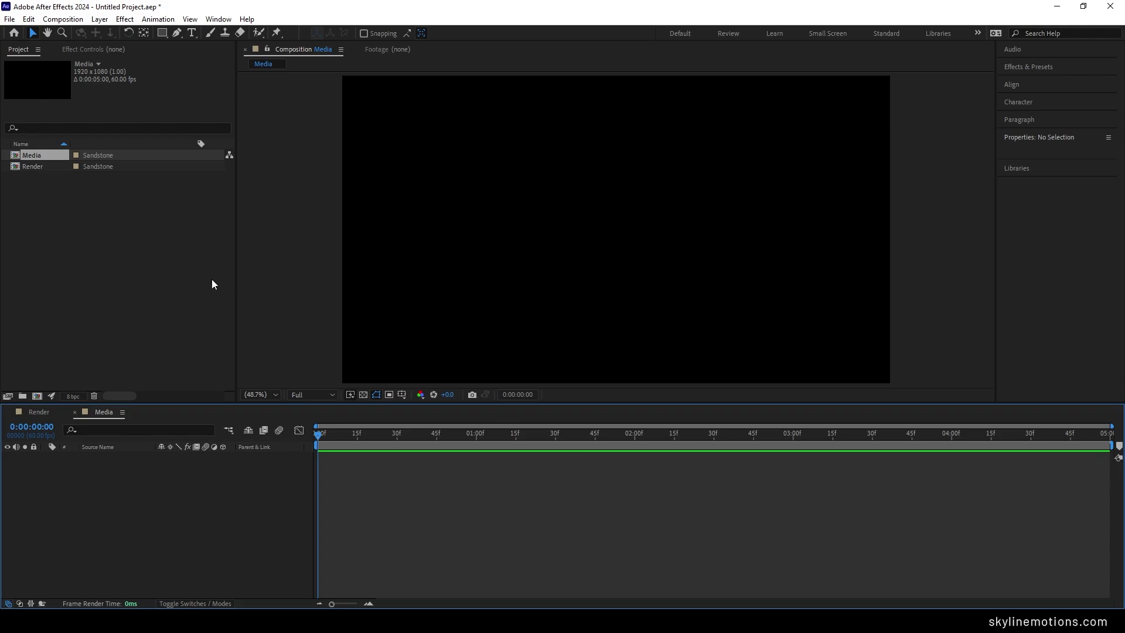
Import the Pexels video clip 7315403 (Original) from the Downloads folder into the project as footage
right_click(94, 217)
mouse_move(146, 281)
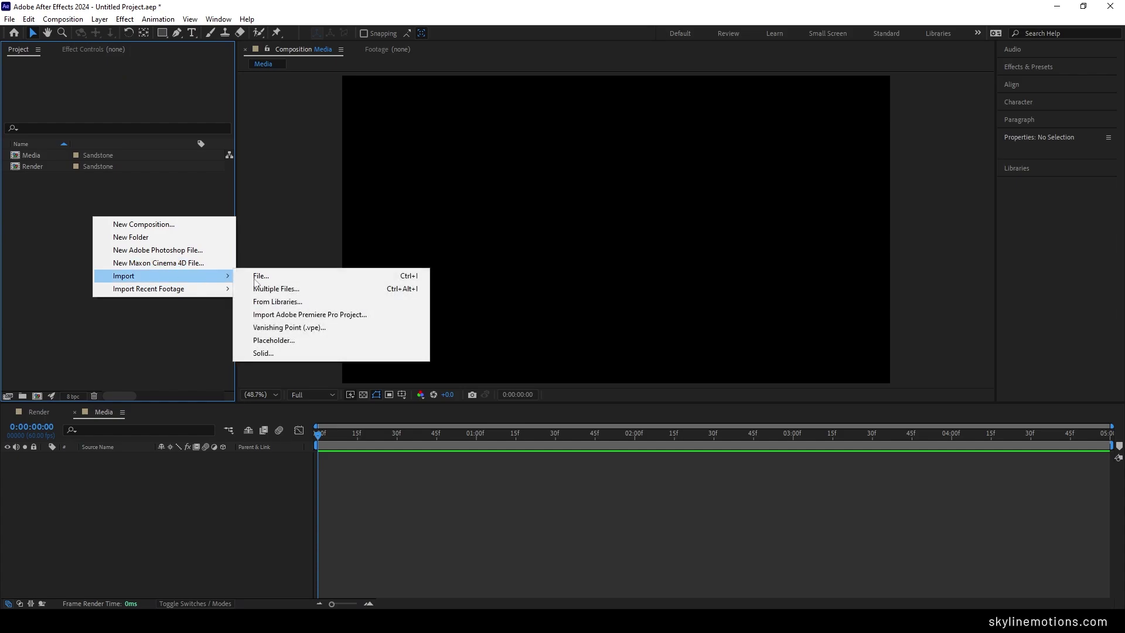
left_click(290, 279)
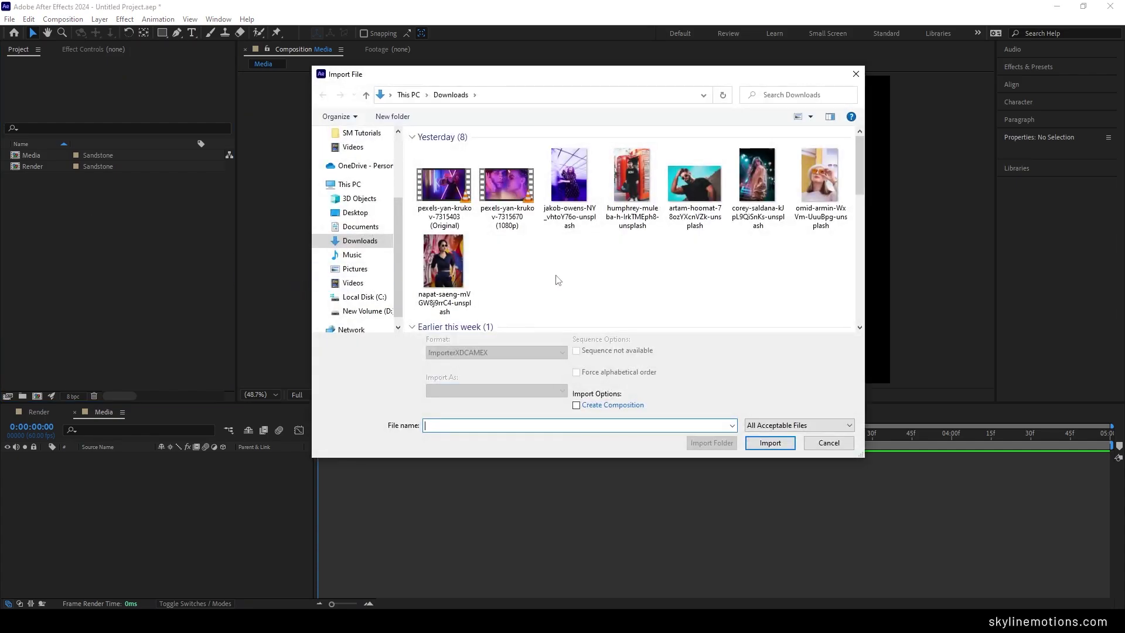
left_click(442, 200)
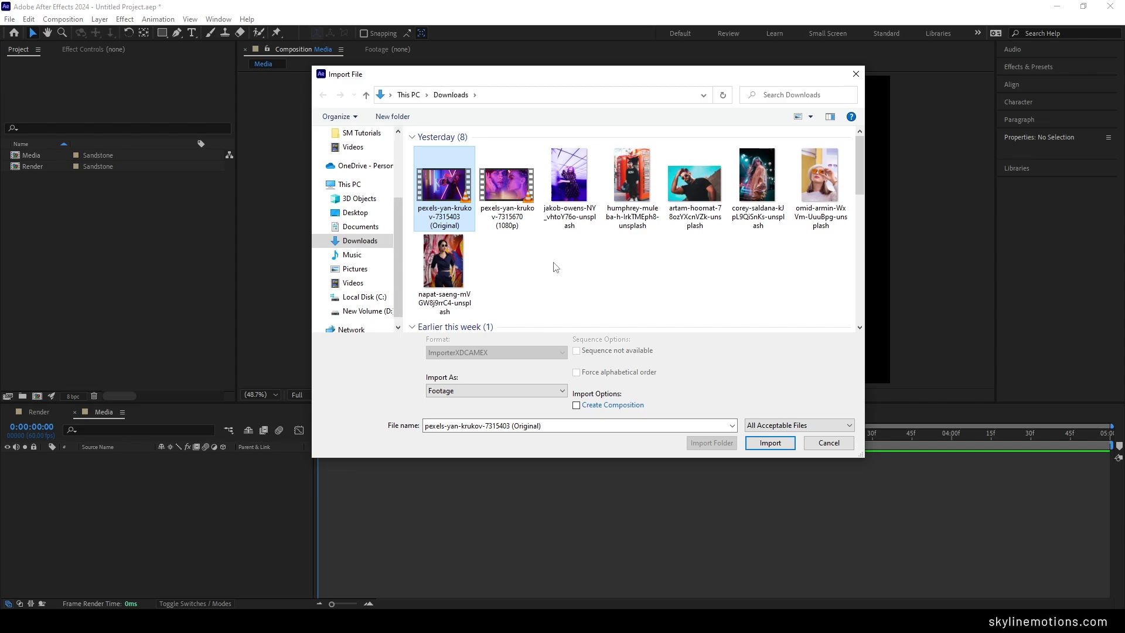
left_click(766, 443)
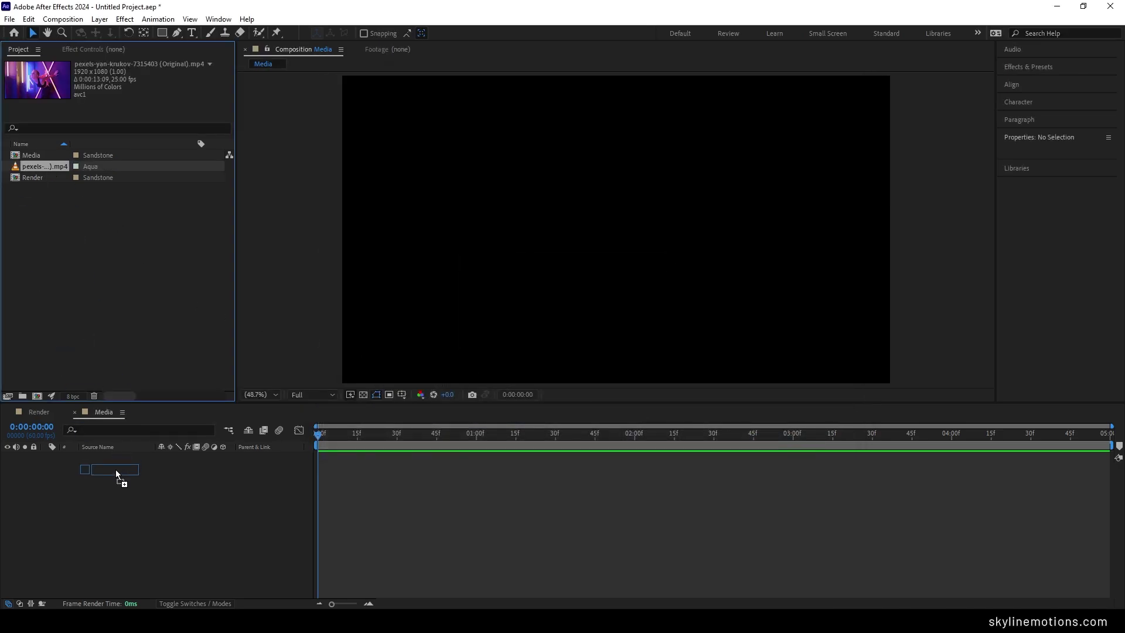
Place the imported clip in the Media composition with its layer slid earlier in time, and add Media to the Render composition
left_click_drag(115, 478, 114, 477)
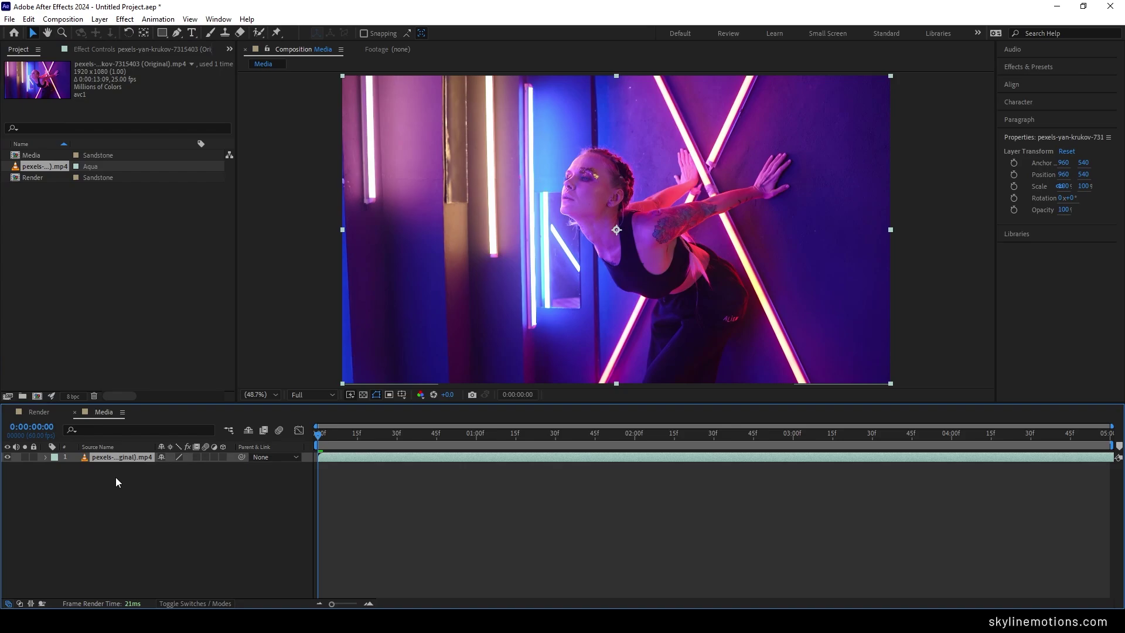
mouse_move(927, 456)
left_mouse_down()
mouse_move(445, 460)
mouse_move(1022, 459)
mouse_move(612, 457)
mouse_move(701, 458)
left_mouse_up()
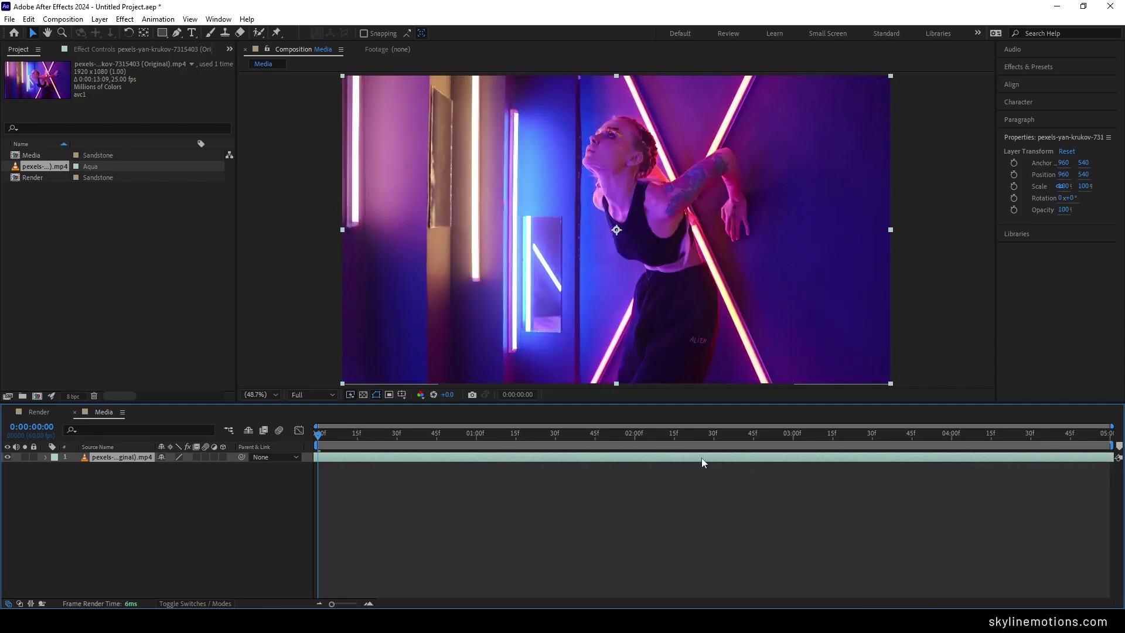
left_click(34, 413)
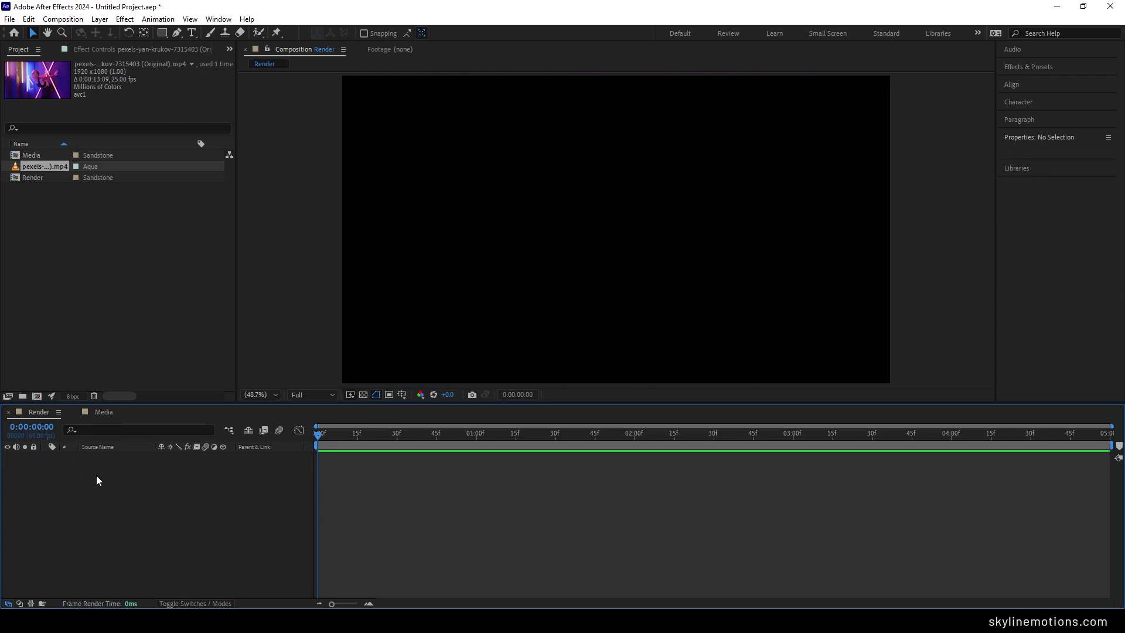
left_click_drag(37, 156, 121, 483)
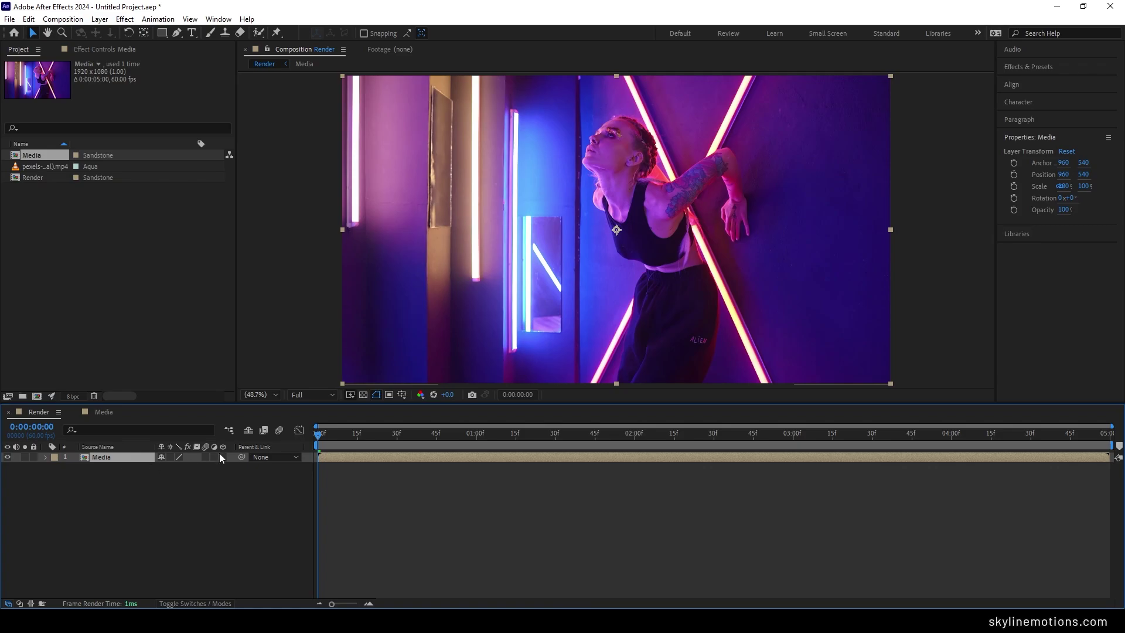
Find the Tint effect by searching for "tint" and apply it to the Media layer in Render
left_click(1034, 67)
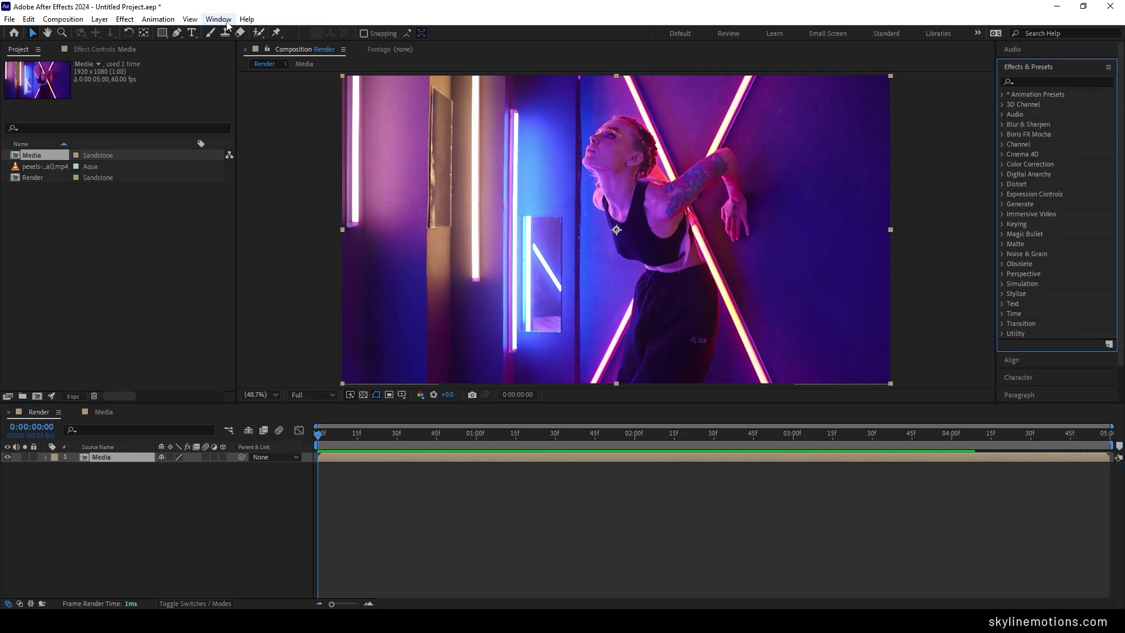
left_click(227, 22)
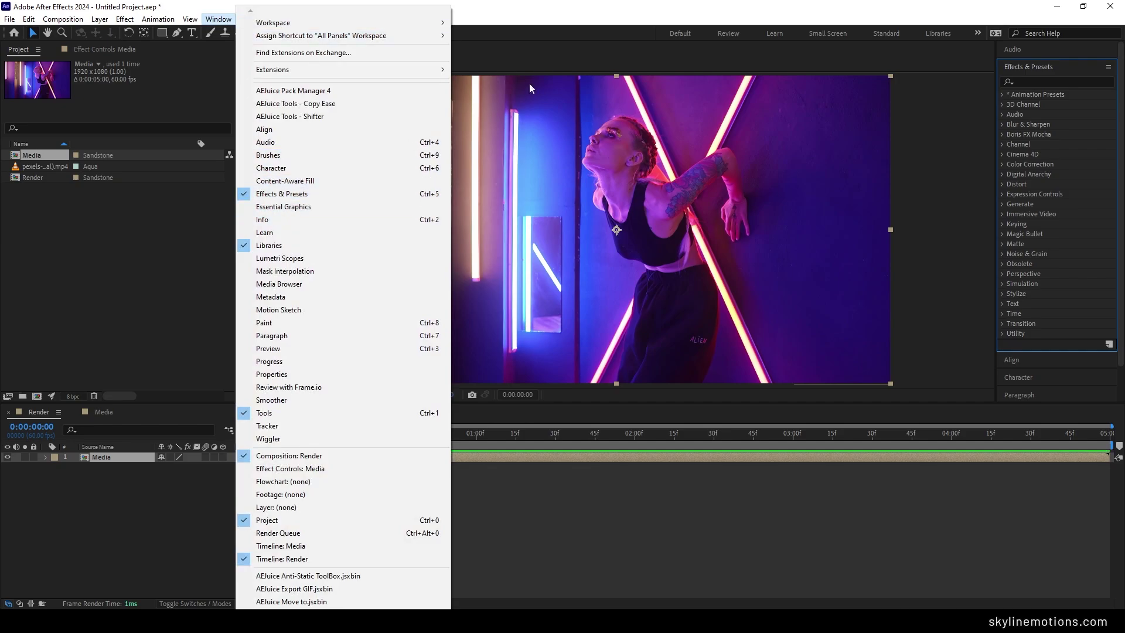
left_click(660, 6)
left_click(1042, 82)
type("tint")
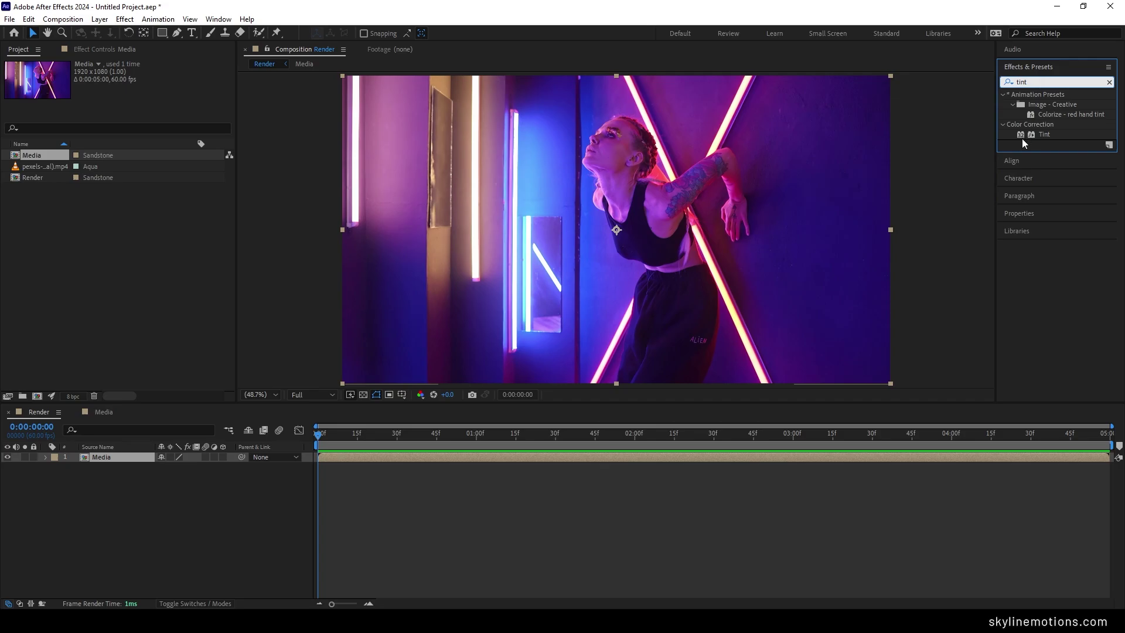
left_click_drag(1044, 134, 604, 273)
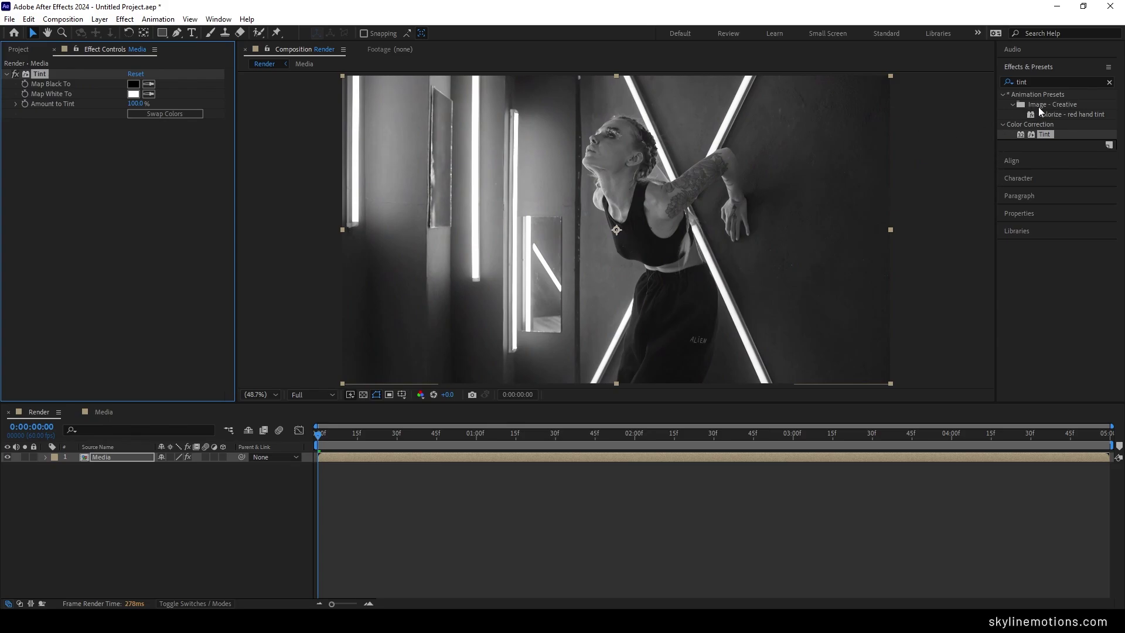
Search the effects for "bright" and apply Brightness & Contrast to the Media layer
left_click(1109, 82)
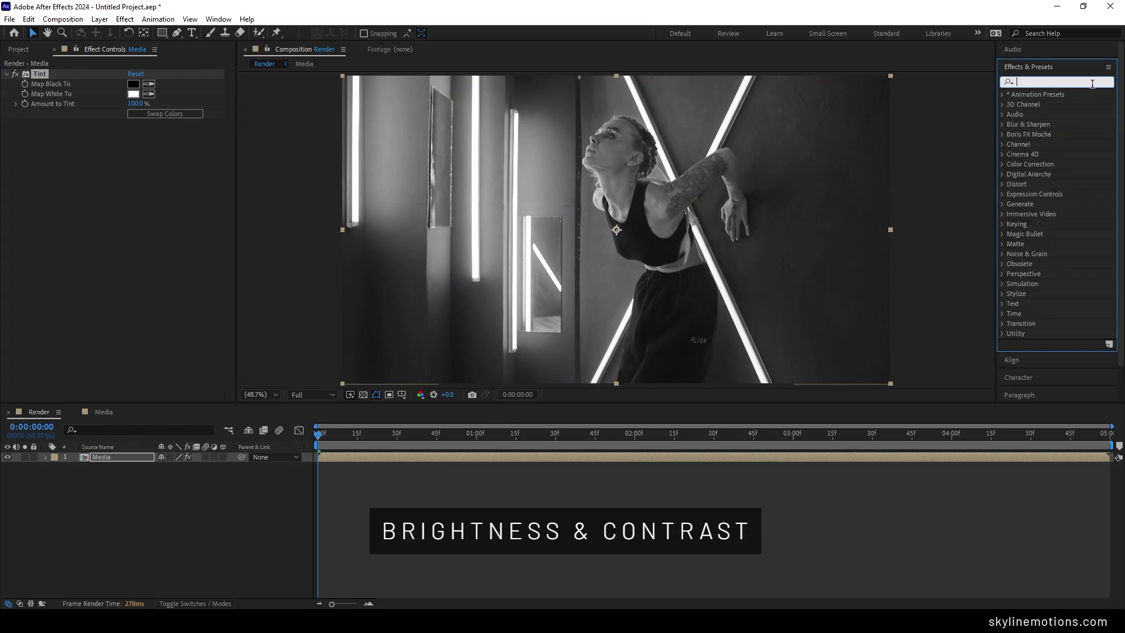
type("bright")
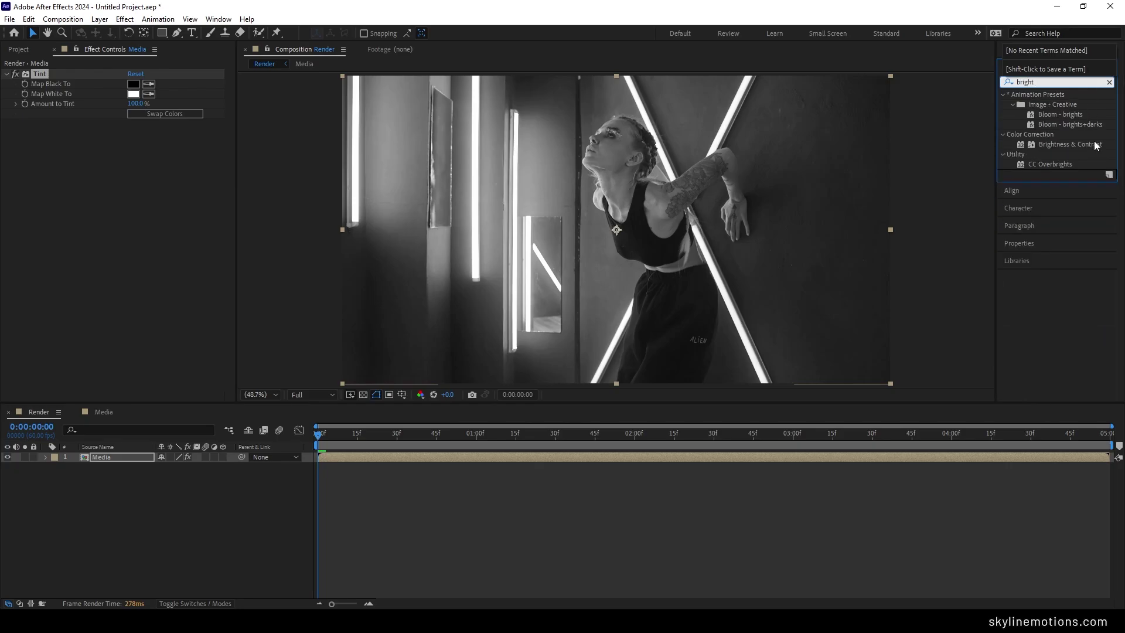
left_click_drag(1070, 144, 610, 194)
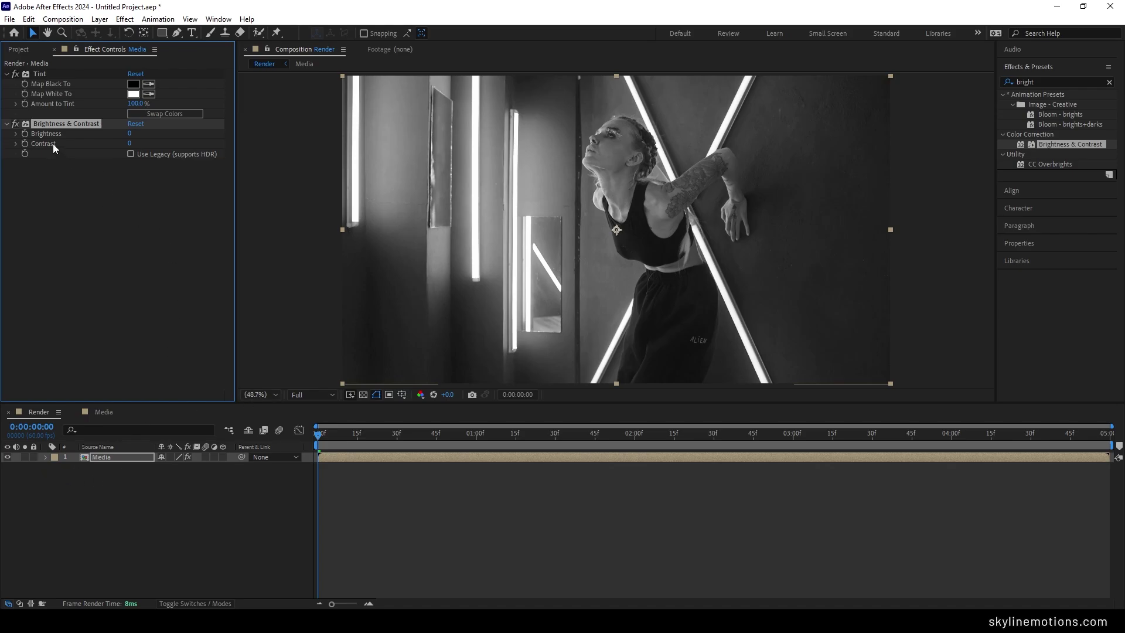
Set the Media layer's Contrast to 50 and its Brightness to -50
left_click(130, 144)
type("50")
key("Return")
left_click(129, 134)
type("-50")
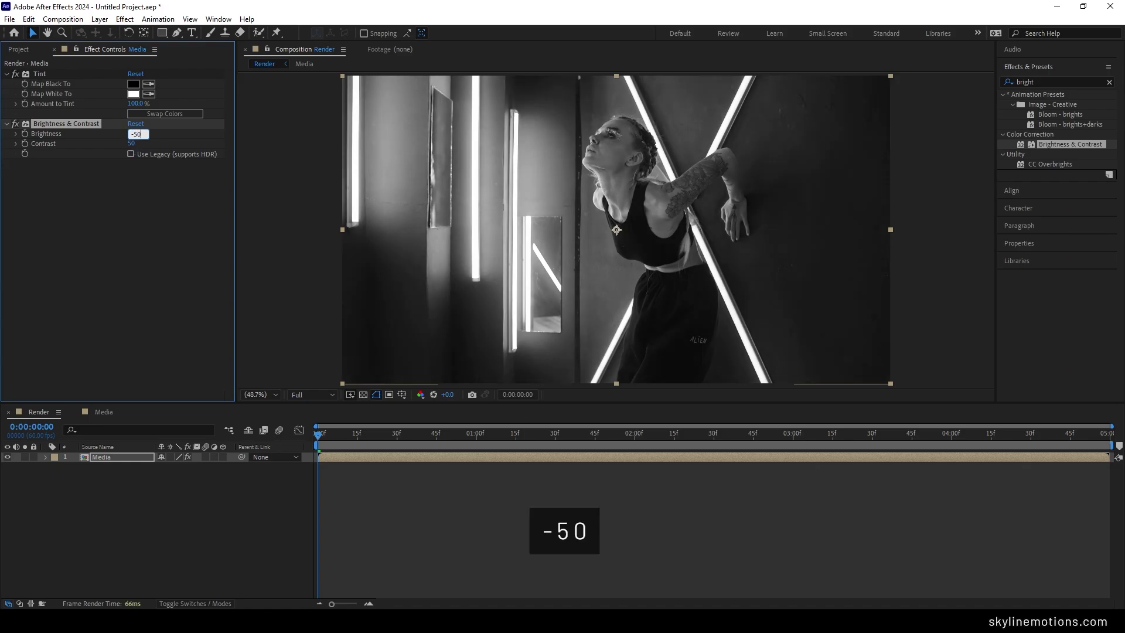
key("Return")
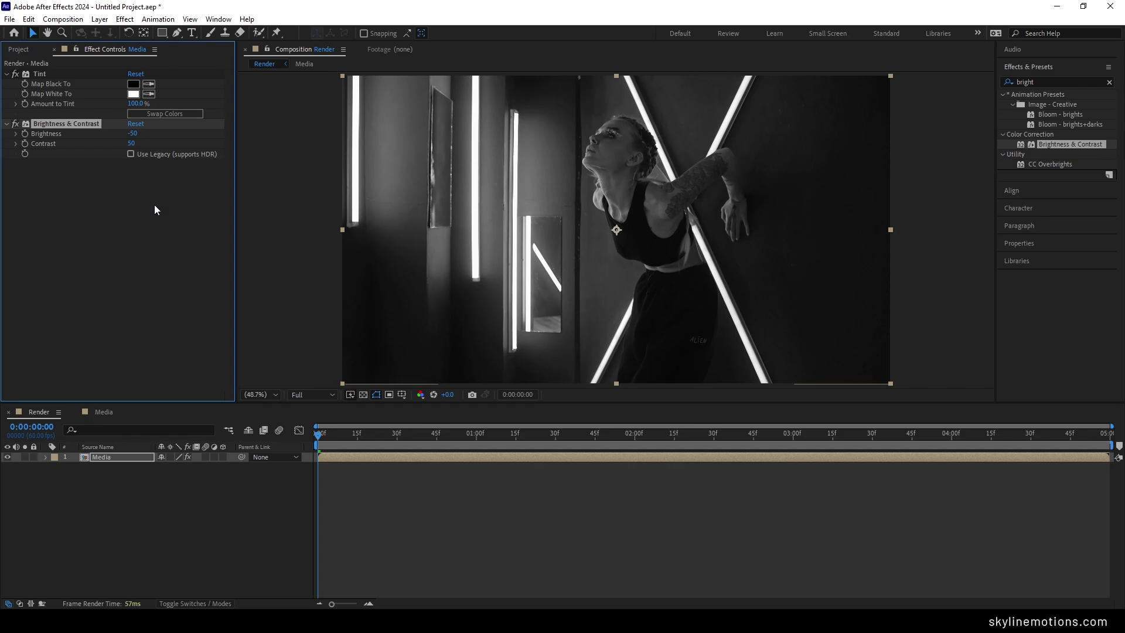
Create a black 1920 x 1080 px solid layer named Effect above the Media layer in Render
left_click(145, 485)
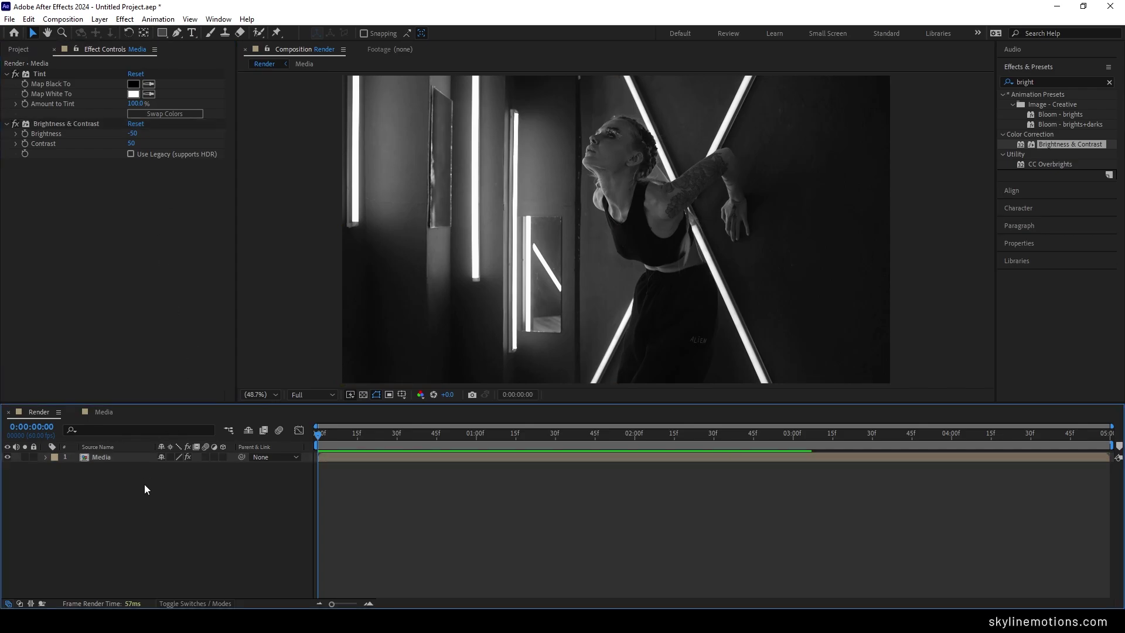
left_click(100, 19)
mouse_move(120, 33)
left_click(311, 44)
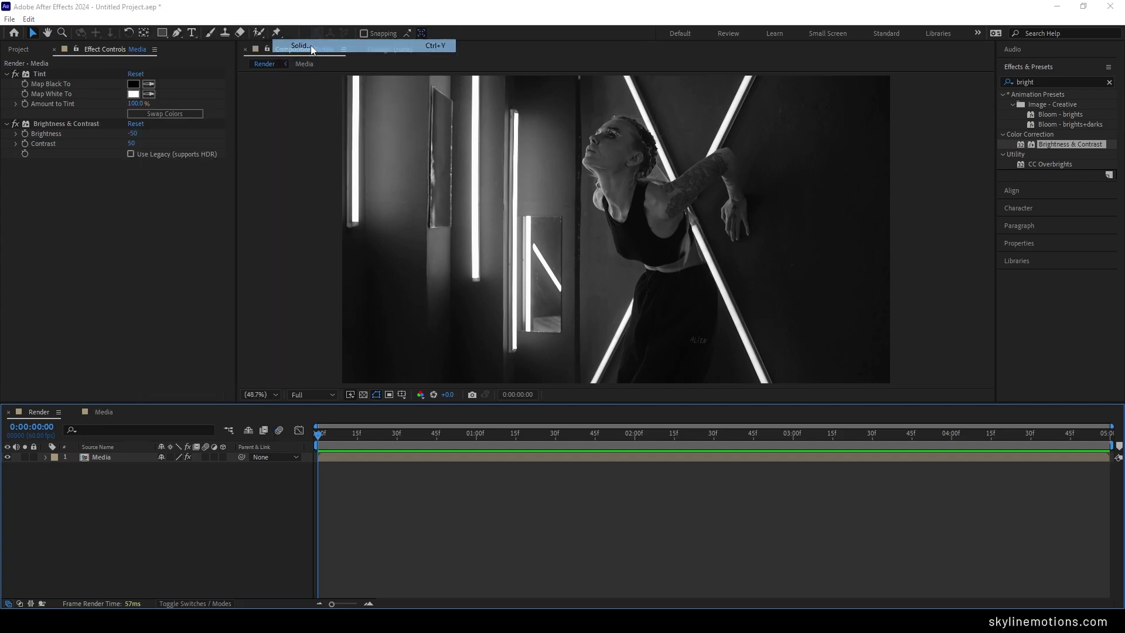
key("BackSpace")
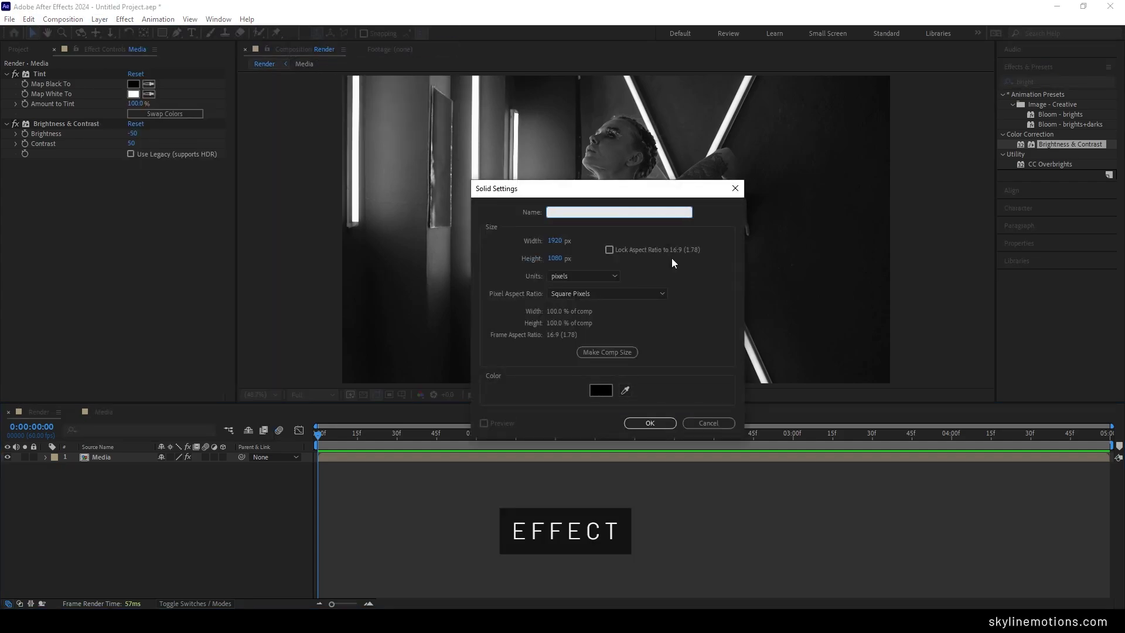
type("Effe")
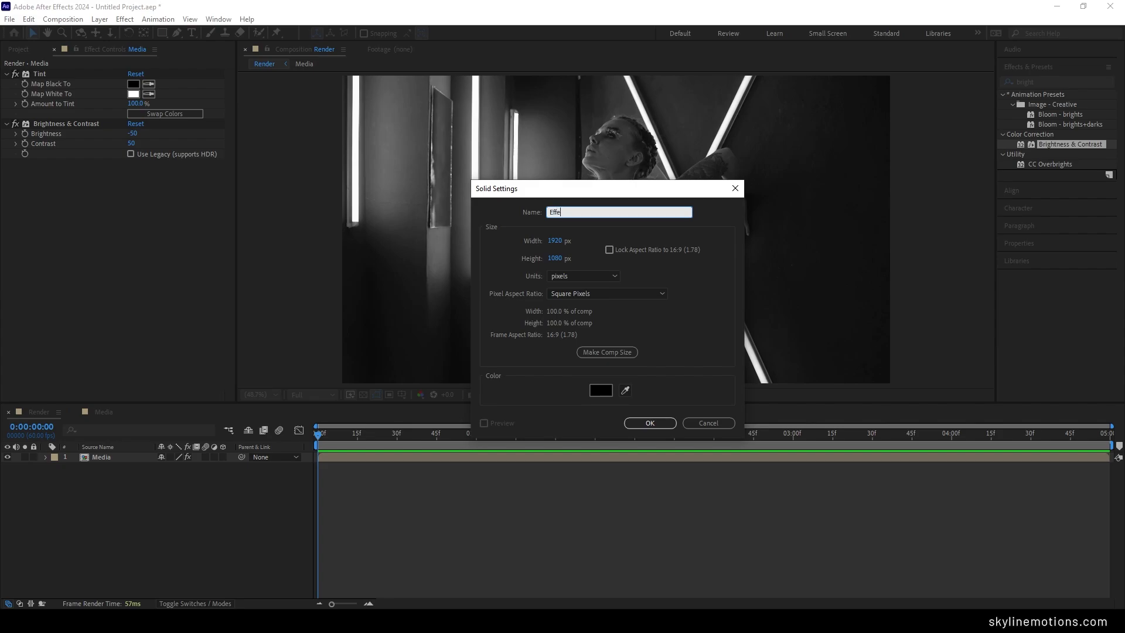
left_click(605, 393)
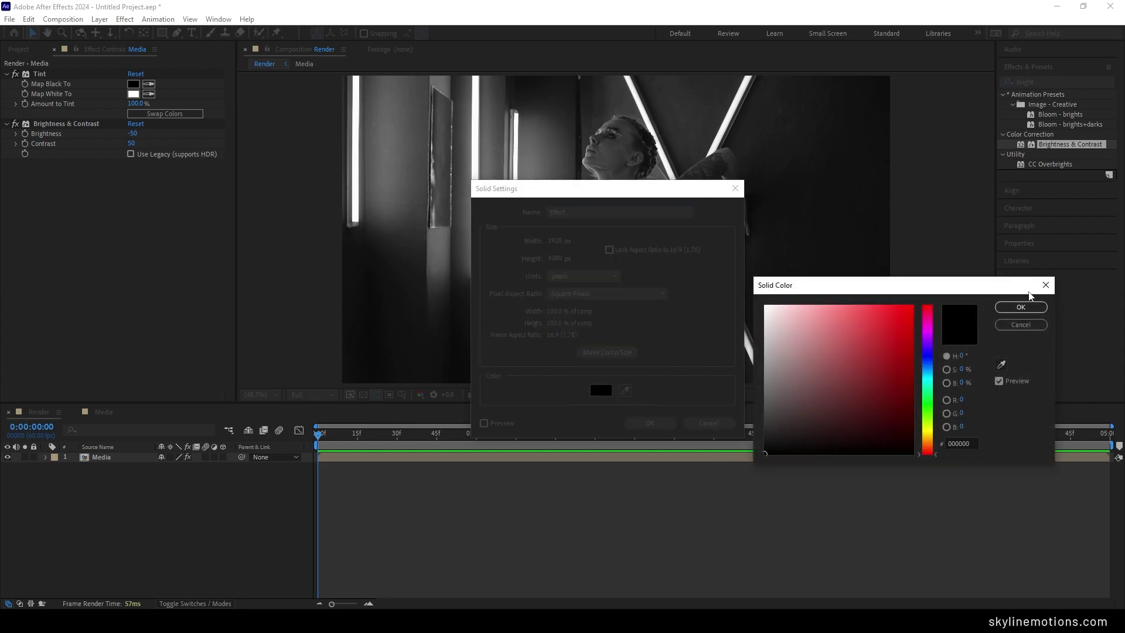
left_click(1021, 307)
left_click(649, 423)
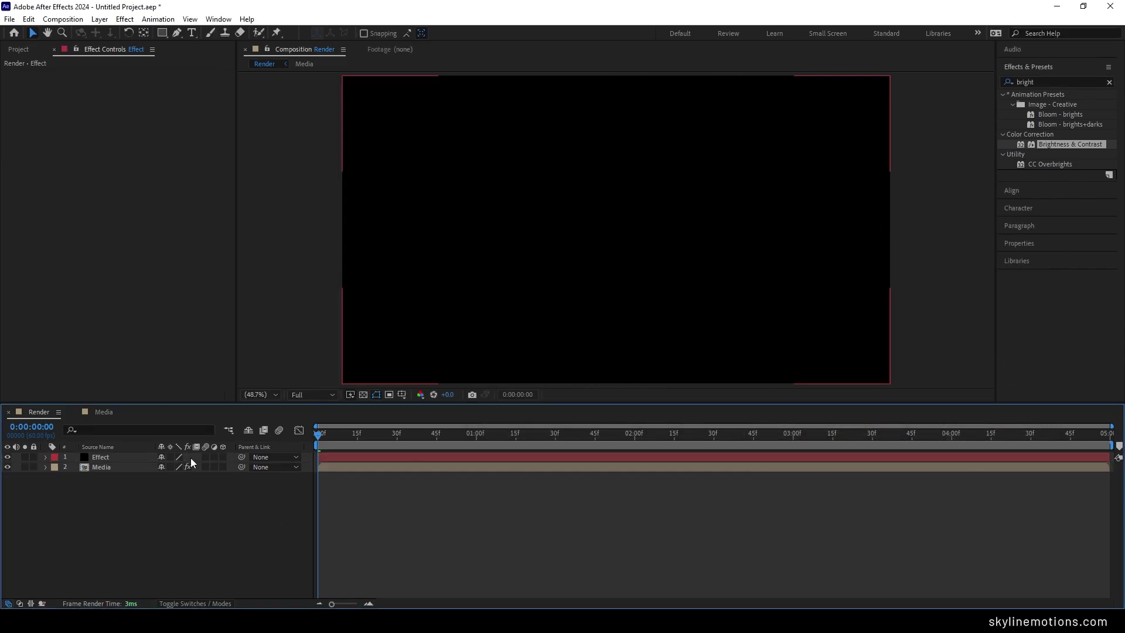
Search the effects for "cc ba" and apply CC Ball Action to the Effect solid layer
left_click(103, 458)
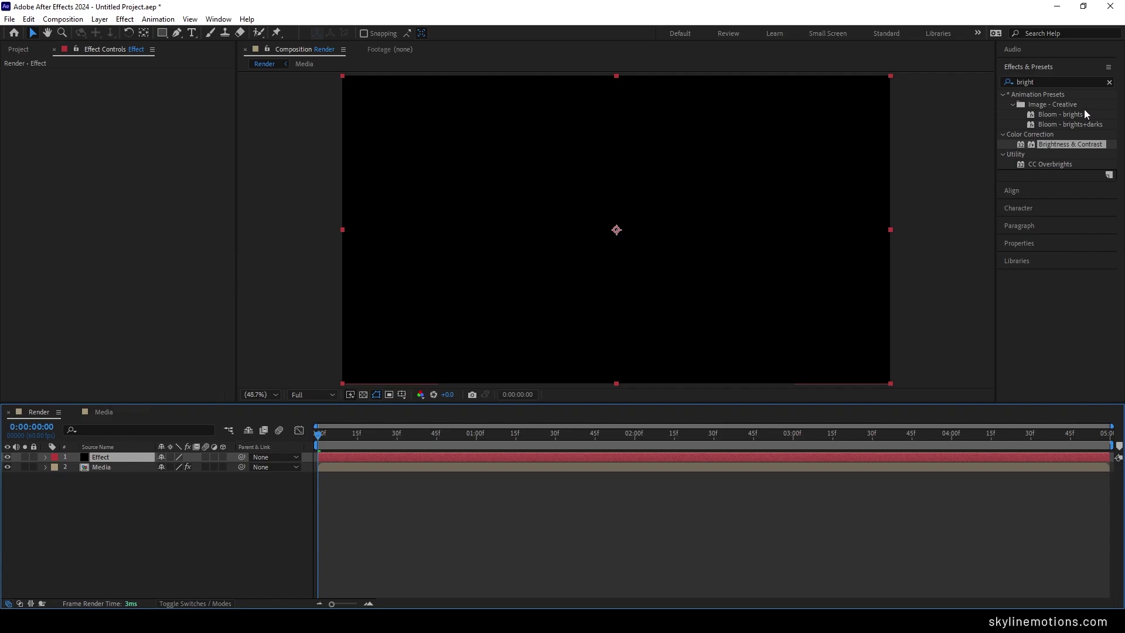
left_click(1110, 82)
left_click(1094, 83)
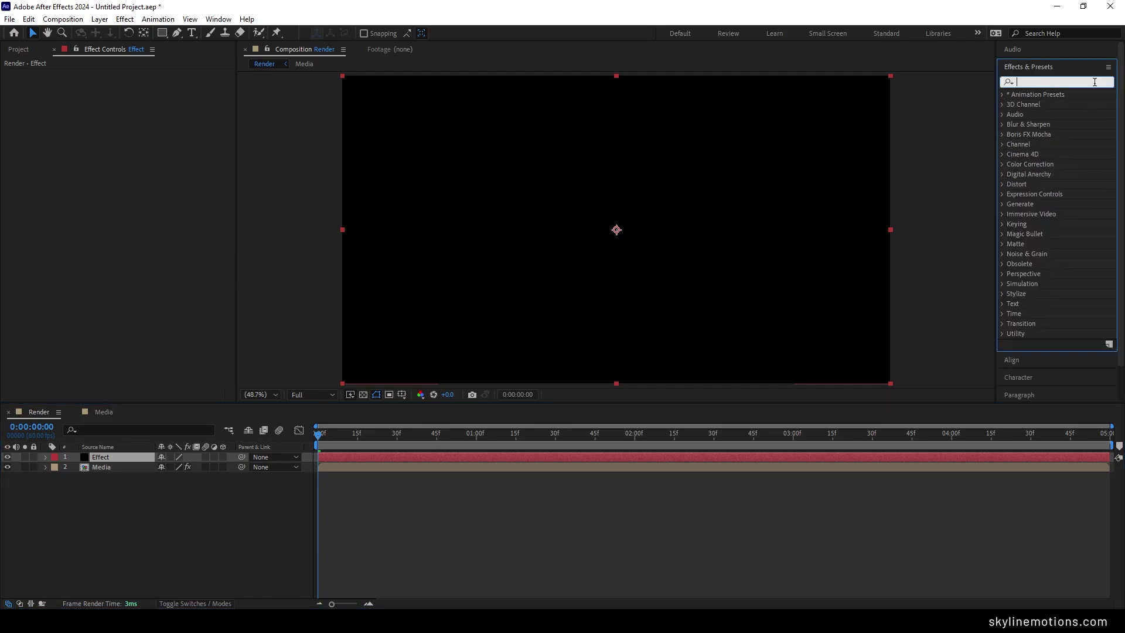
type("cc ba")
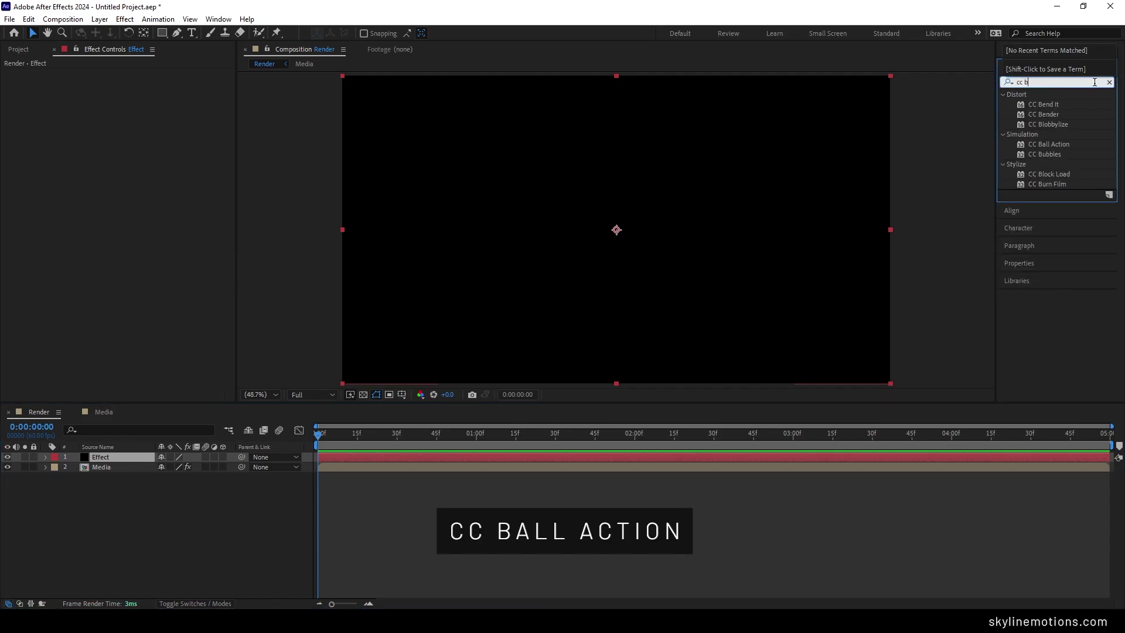
left_click(1047, 105)
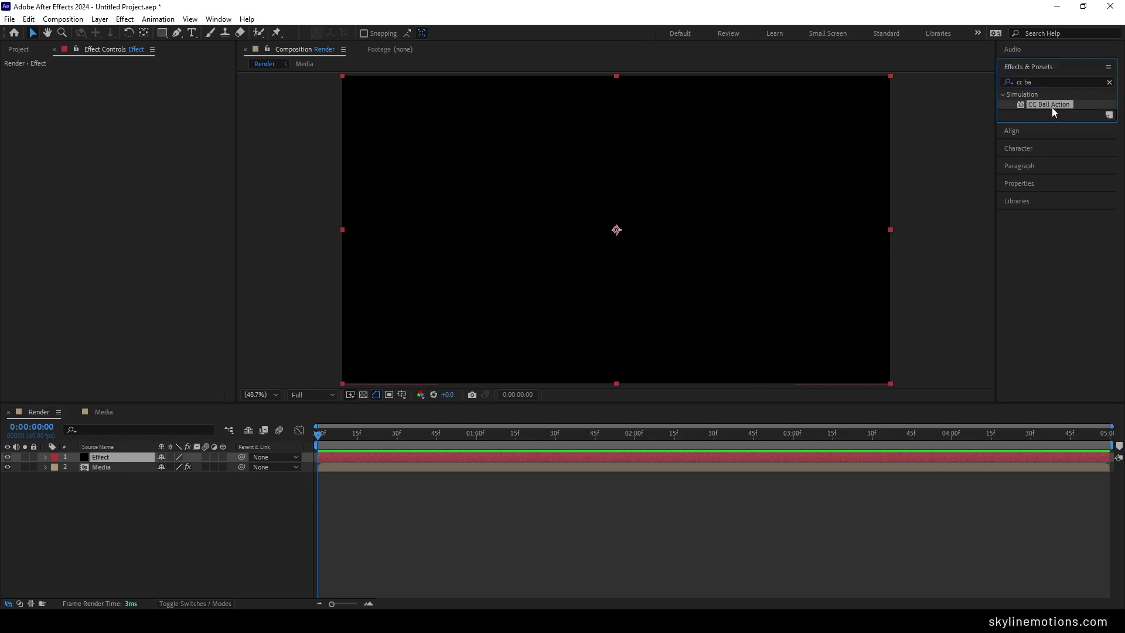
left_click_drag(1050, 104, 674, 279)
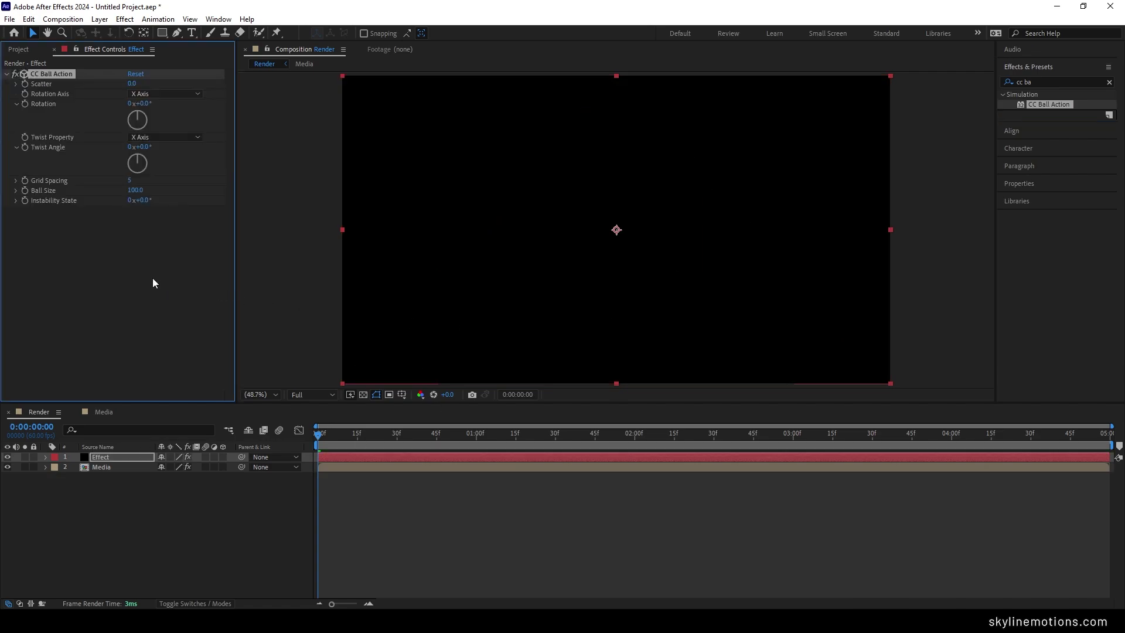
Set the CC Ball Action Ball Size to 25 on the Effect layer and scrub through the footage to check it
left_click(136, 191)
type("25")
key("Return")
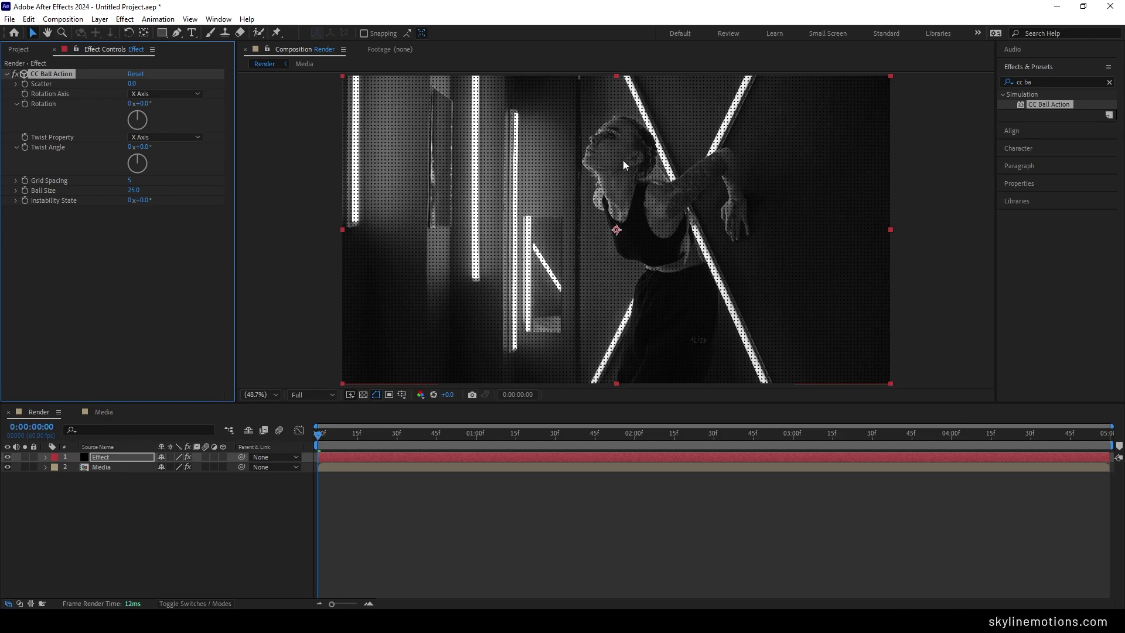
left_click_drag(583, 439, 734, 454)
Pre-compose the Effect and Media layers together into a new composition named Video, moving all attributes into it
left_click_drag(96, 494, 111, 468)
right_click(119, 466)
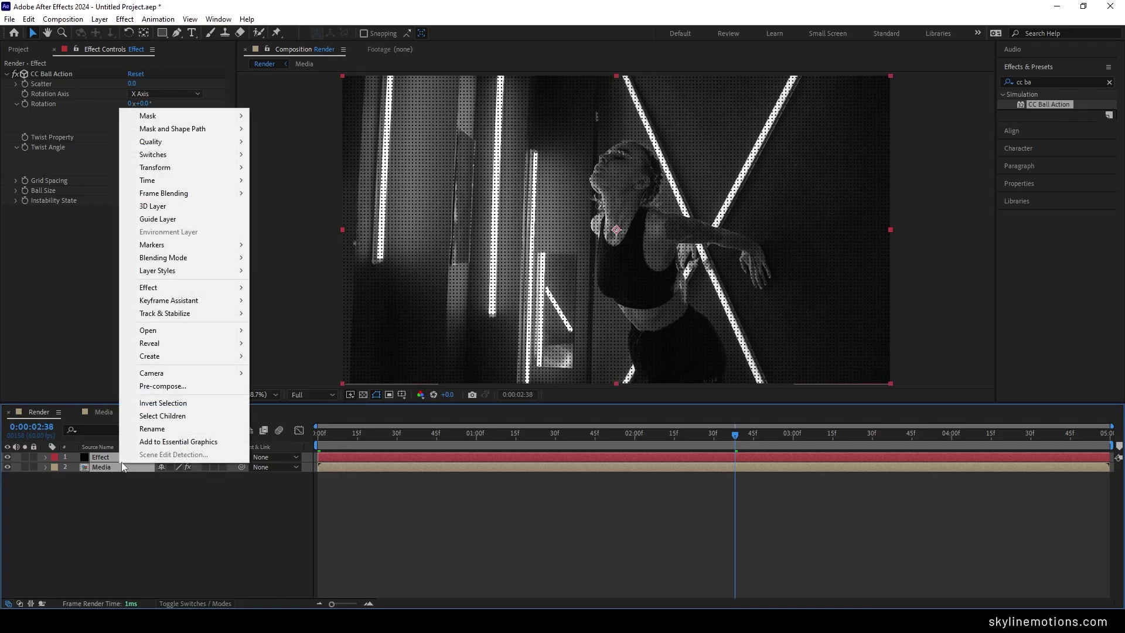
left_click(163, 388)
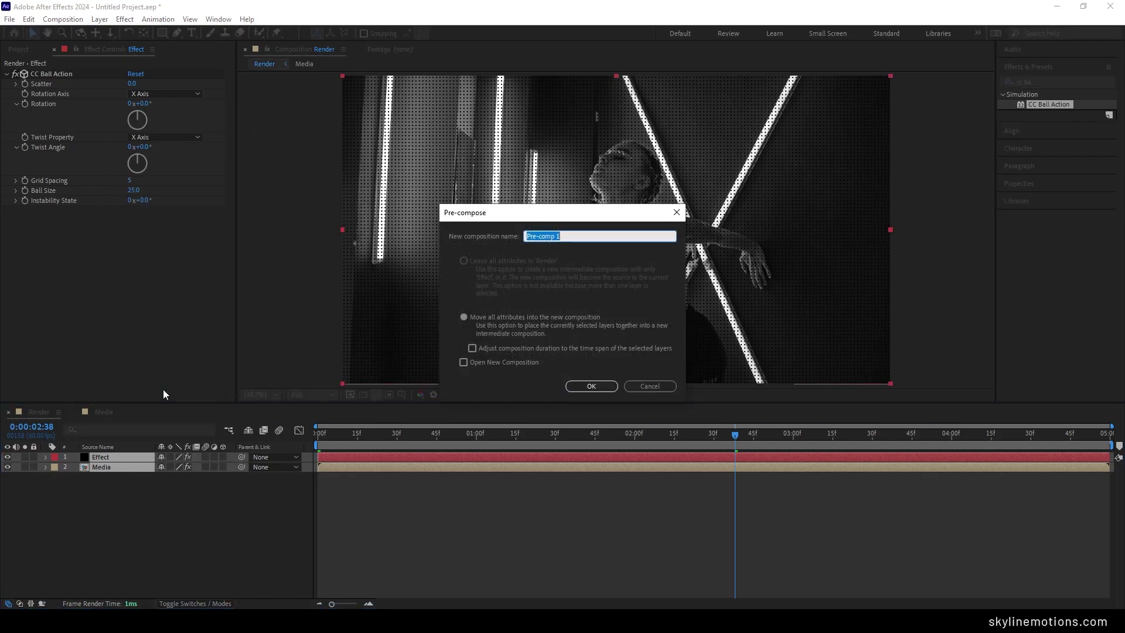
key("BackSpace")
type("Video")
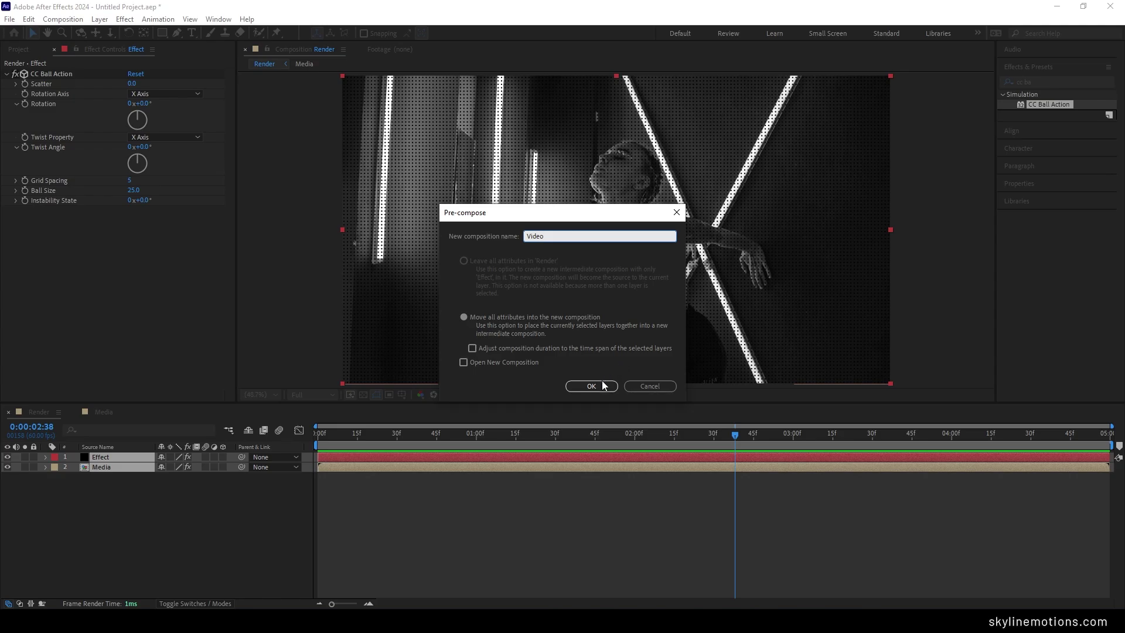
left_click(592, 385)
left_click(160, 537)
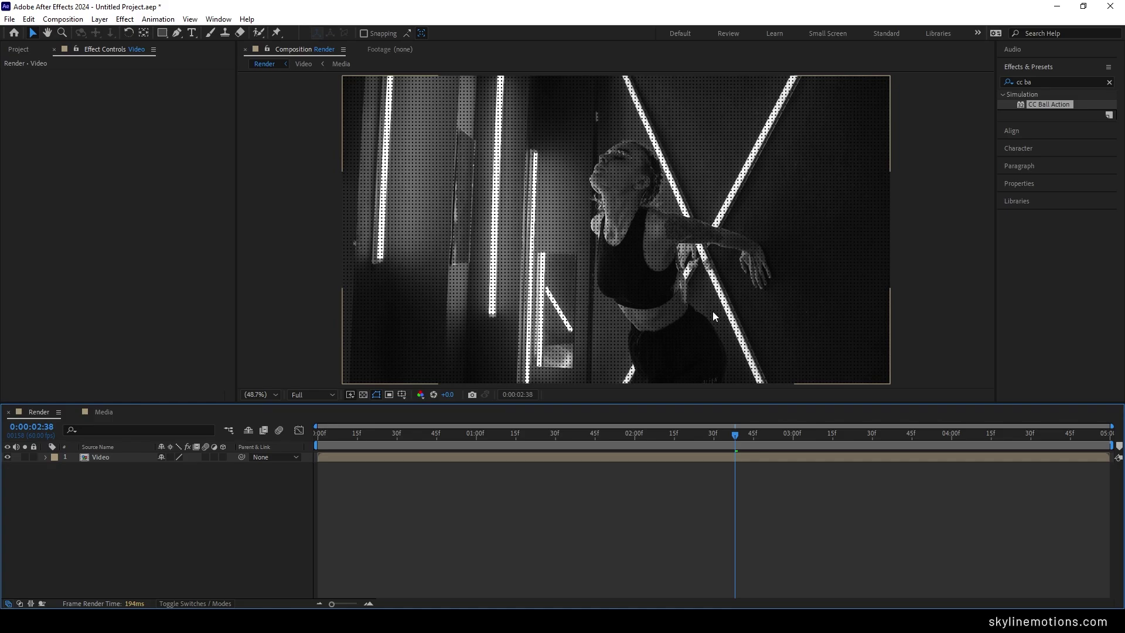
Add a full-frame rectangular mask to the Video layer and set a Mask Path keyframe at 0:00:01:30
left_click(92, 458)
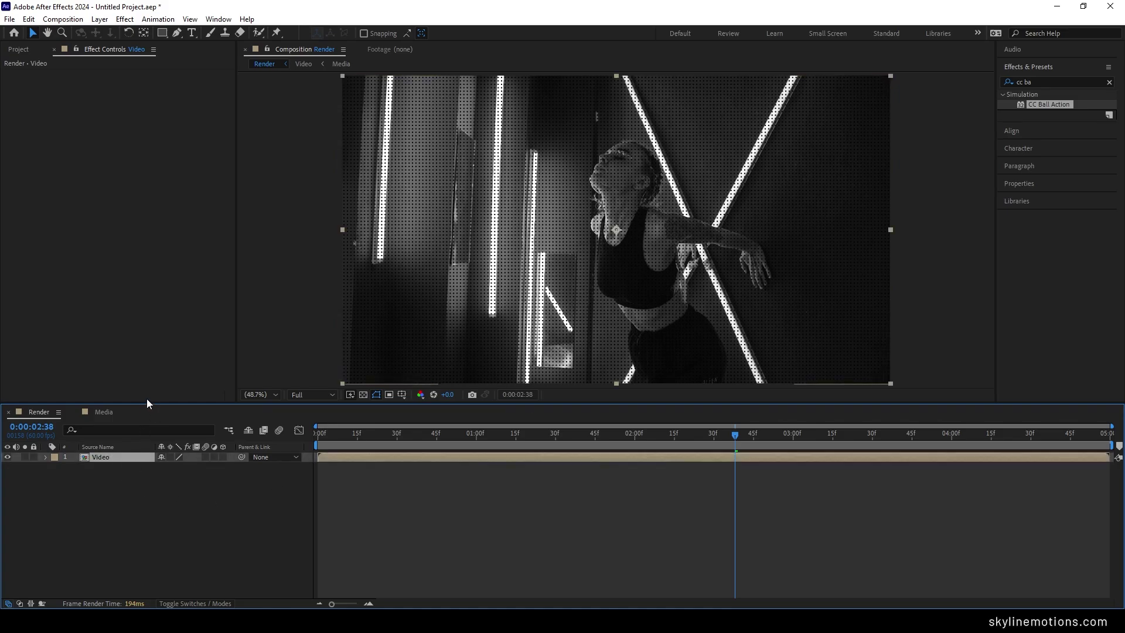
double_click(161, 34)
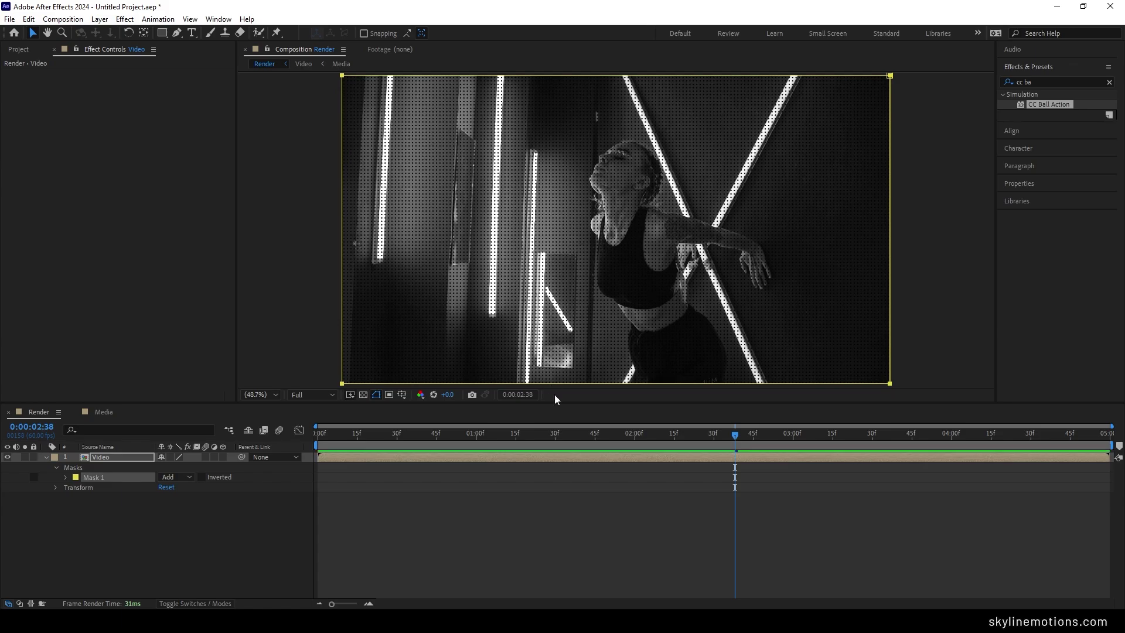
mouse_move(558, 435)
left_mouse_down()
mouse_move(497, 438)
mouse_move(555, 438)
left_mouse_up()
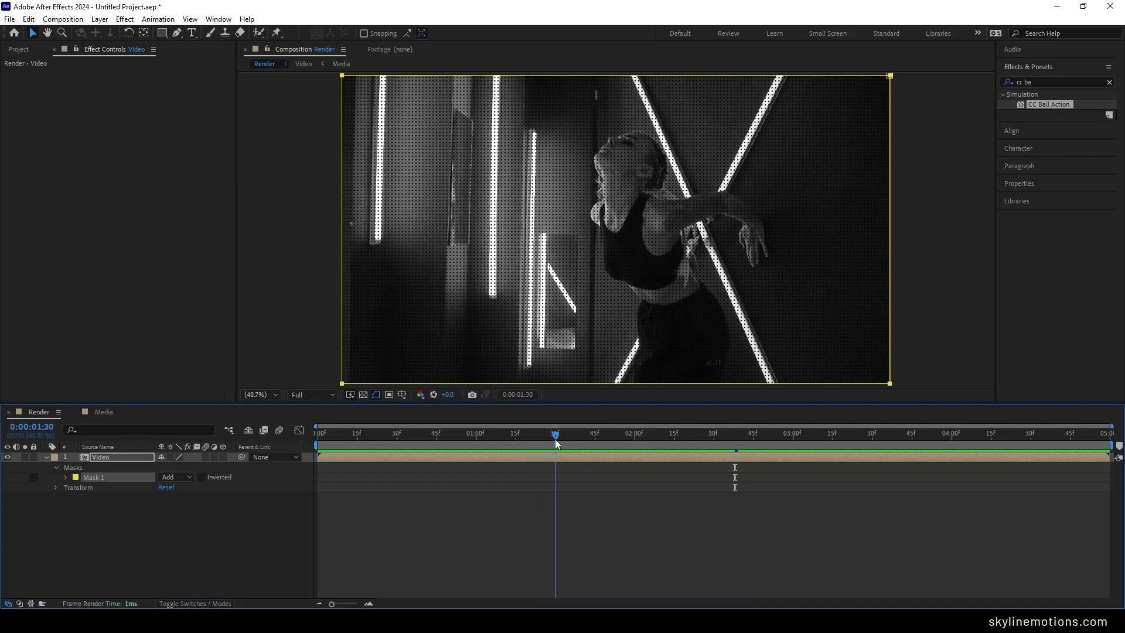
left_click(66, 477)
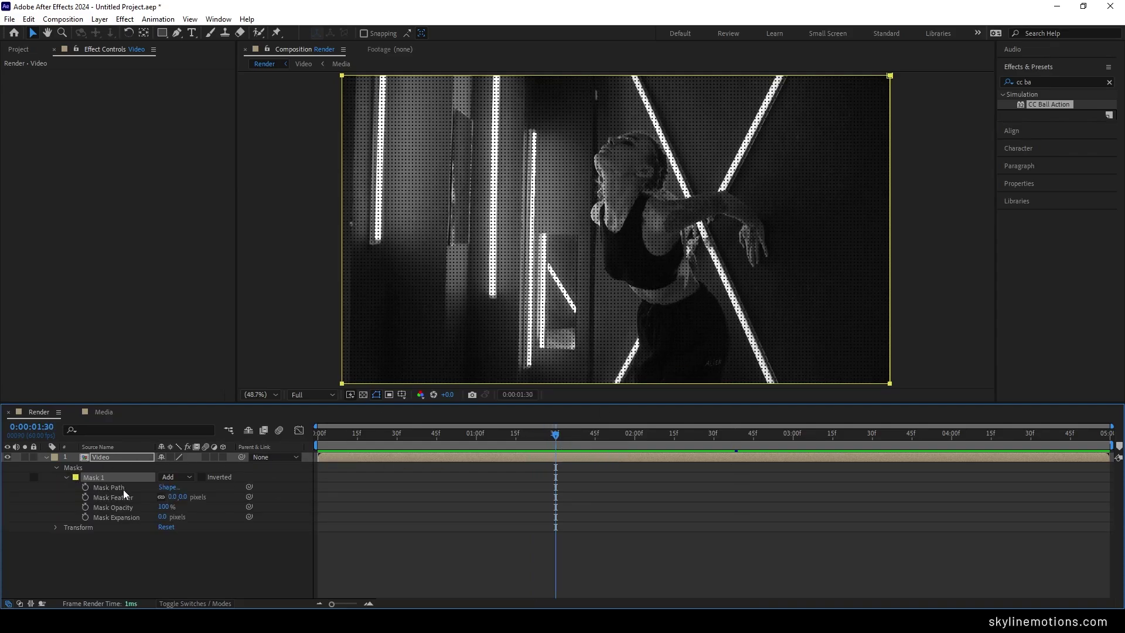
left_click(85, 487)
At 0:00:00:00, move the mask's two right-hand points horizontally onto its left edge so the Video layer is fully hidden
left_click_drag(544, 438, 299, 447)
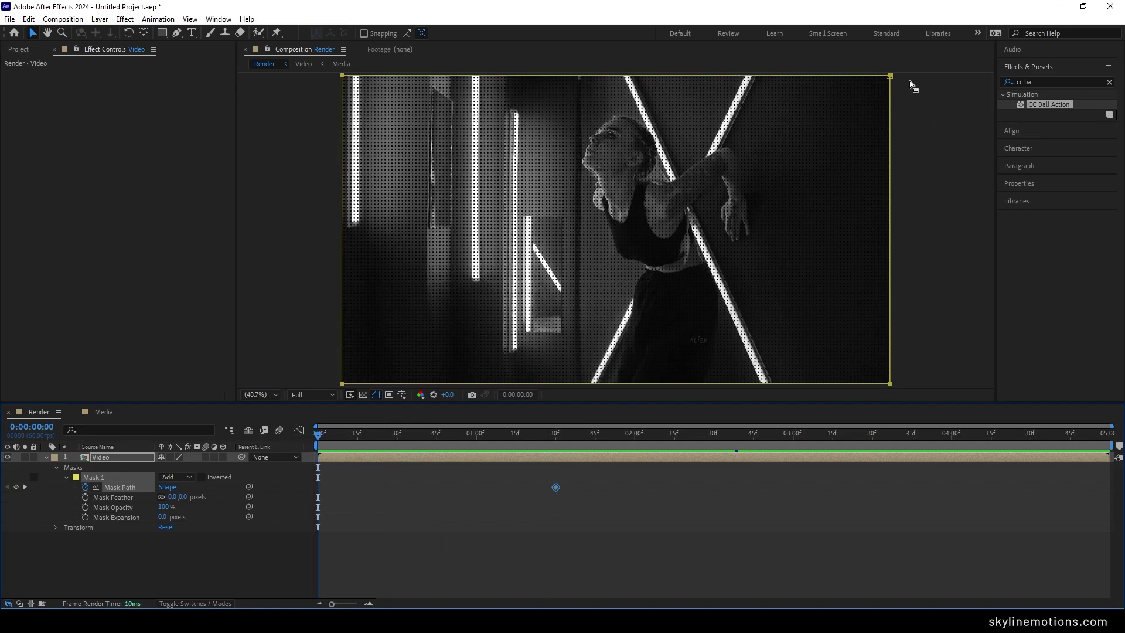
scroll(906, 93, "down", 2)
left_click_drag(842, 123, 723, 325)
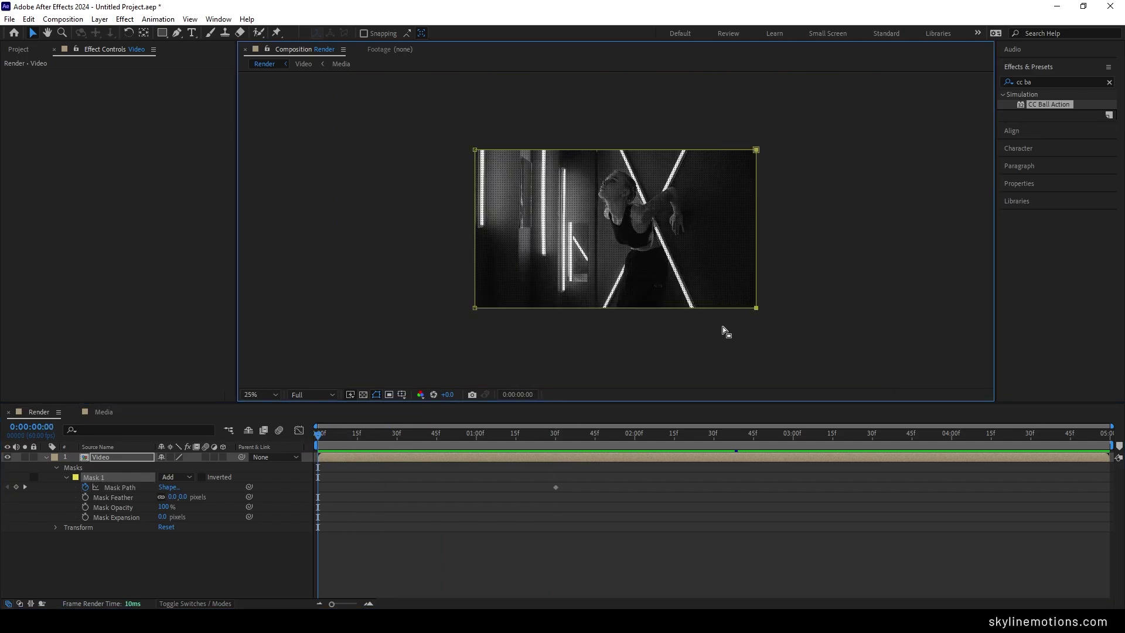
key("shift")
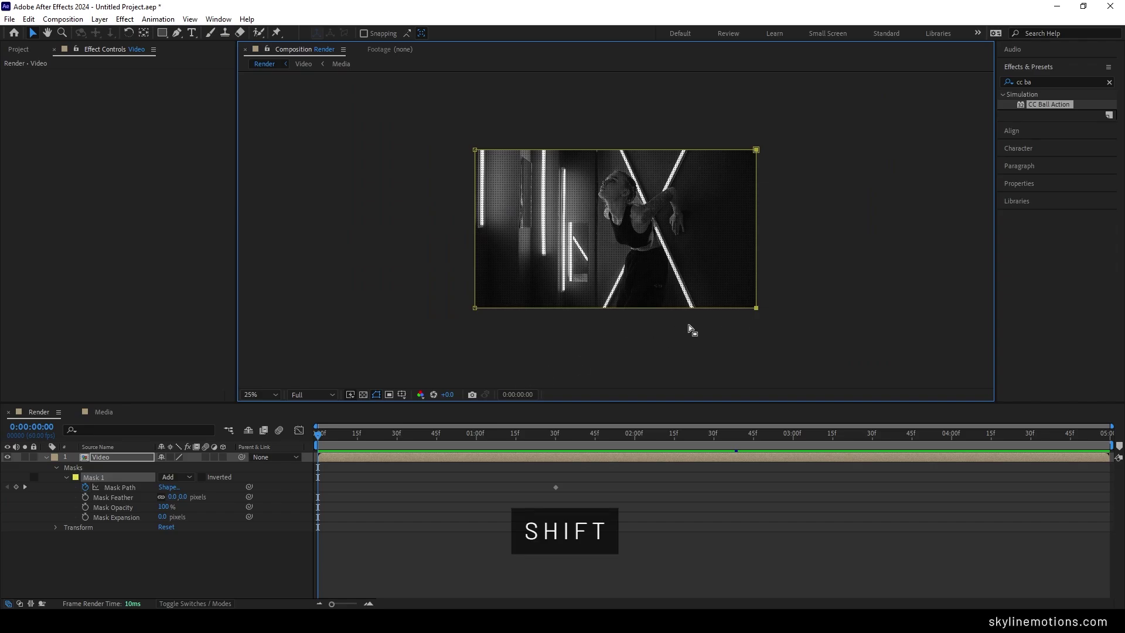
key("shift+Left")
key("shift+Left")
key("shift+Left")
key("shift+Left")
key("shift+Left")
key("shift+Left")
key("shift+Left")
key("shift+Left")
key("shift+Left")
key("shift+Left")
key("shift+Left")
key("shift+Left")
key("shift+Left")
key("shift+Left")
key("shift+Left")
key("shift+Left")
key("shift+Left")
key("shift+Left")
key("shift+Left")
key("shift+Left")
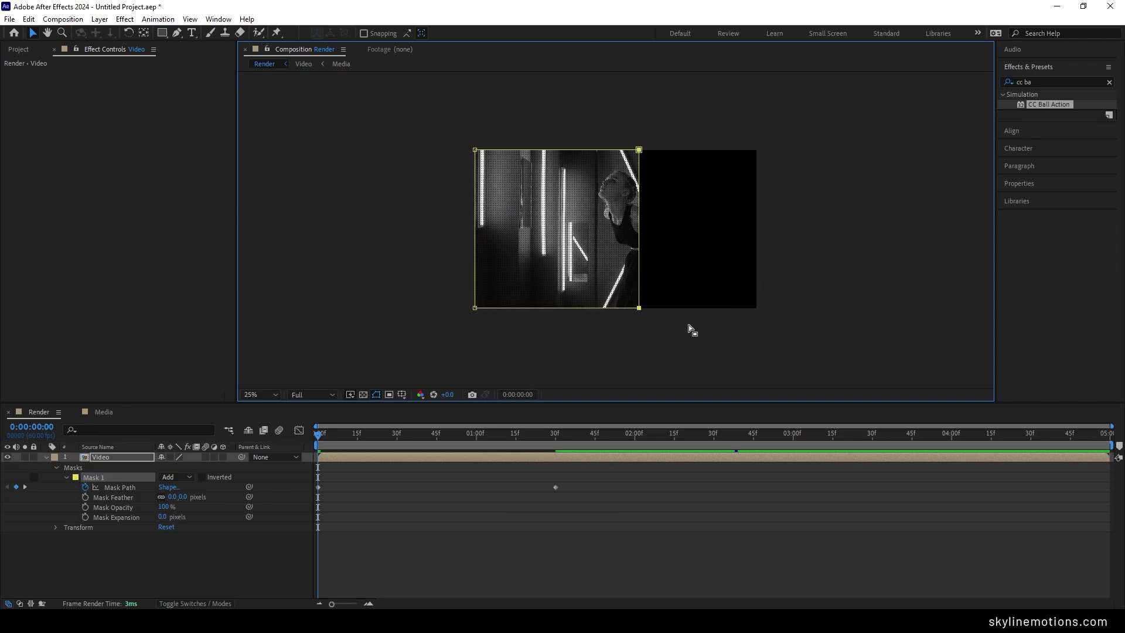
key("shift+Left")
key("shift+Left")
key("shift+Left")
key("shift+Left")
key("shift+Left")
key("shift+Left")
key("shift+Left")
key("shift+Left")
key("shift+Left")
key("shift+Left")
key("shift+Left")
key("shift+Left")
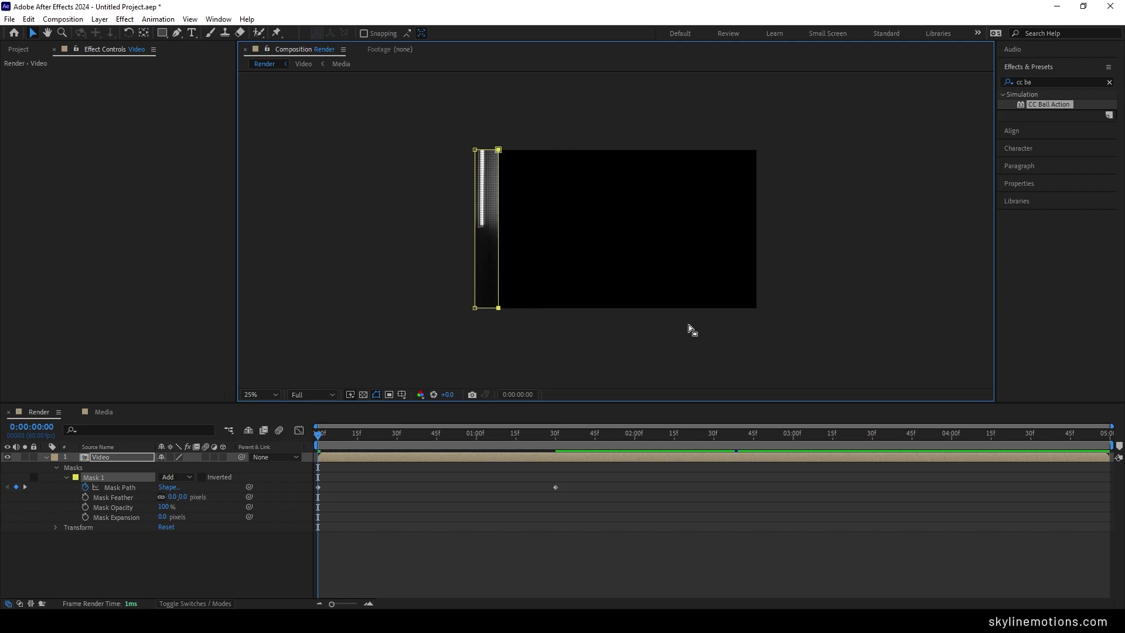
key("shift+Left")
key("shift+Left")
key("shift+Left")
key("shift+Left")
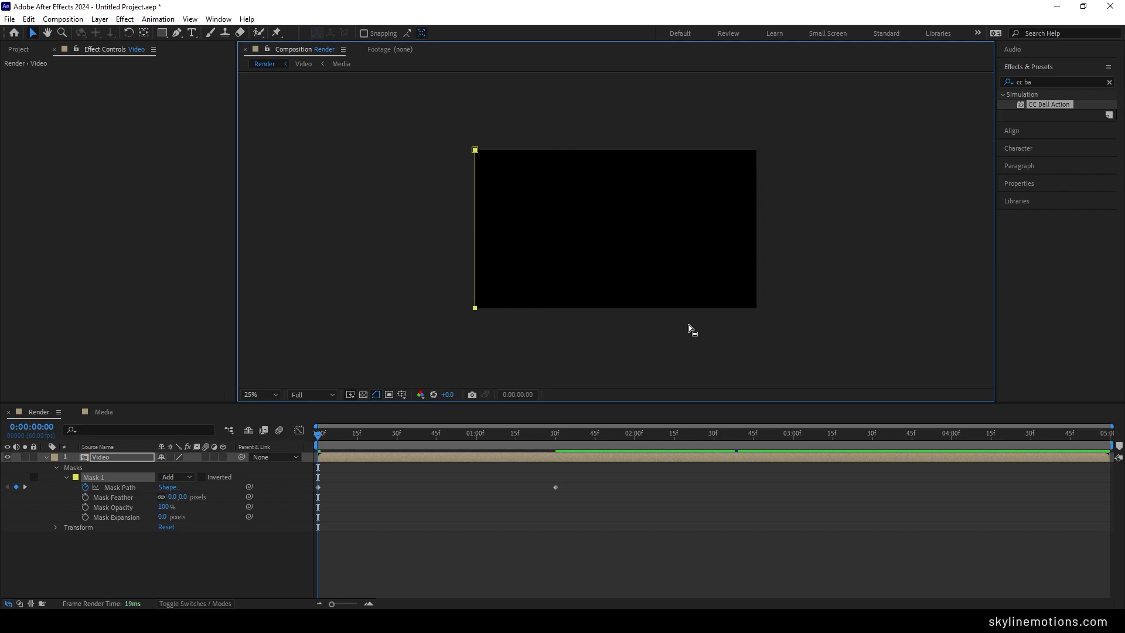
Play back the mask reveal and fit the composition view to the available space
key("space")
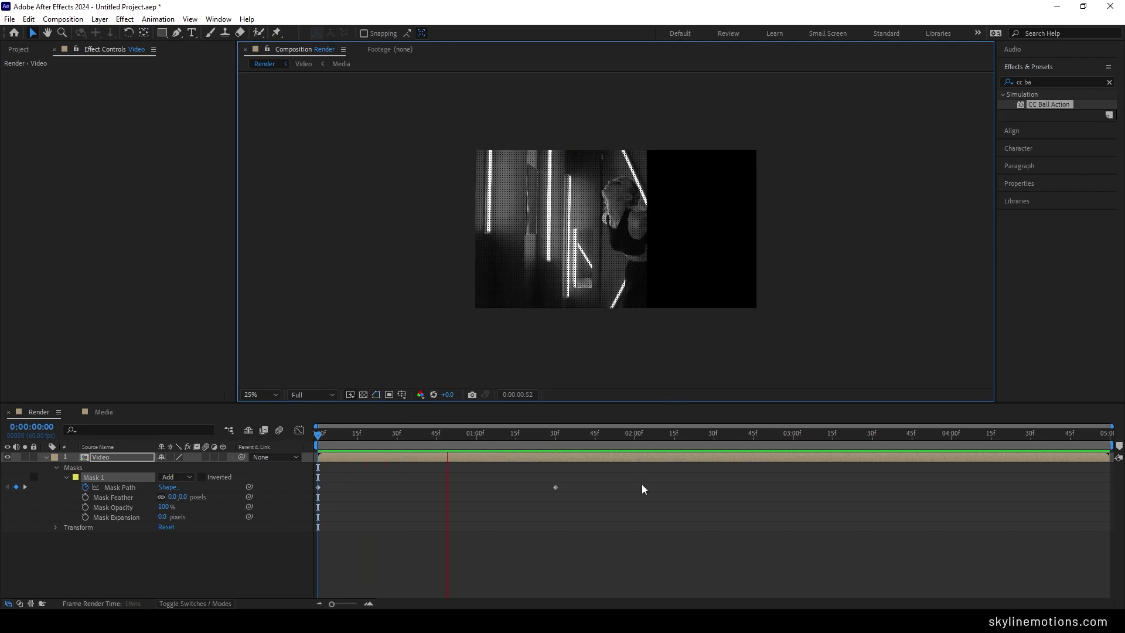
key("space")
left_click(271, 394)
left_click(266, 212)
key("Home")
key("space")
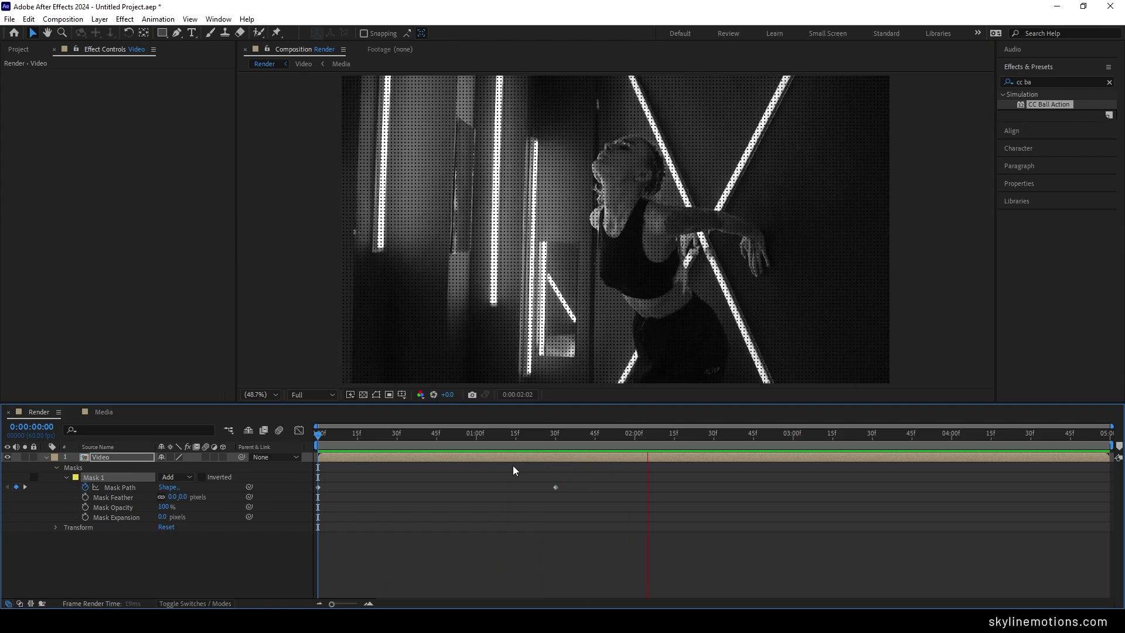
key("space")
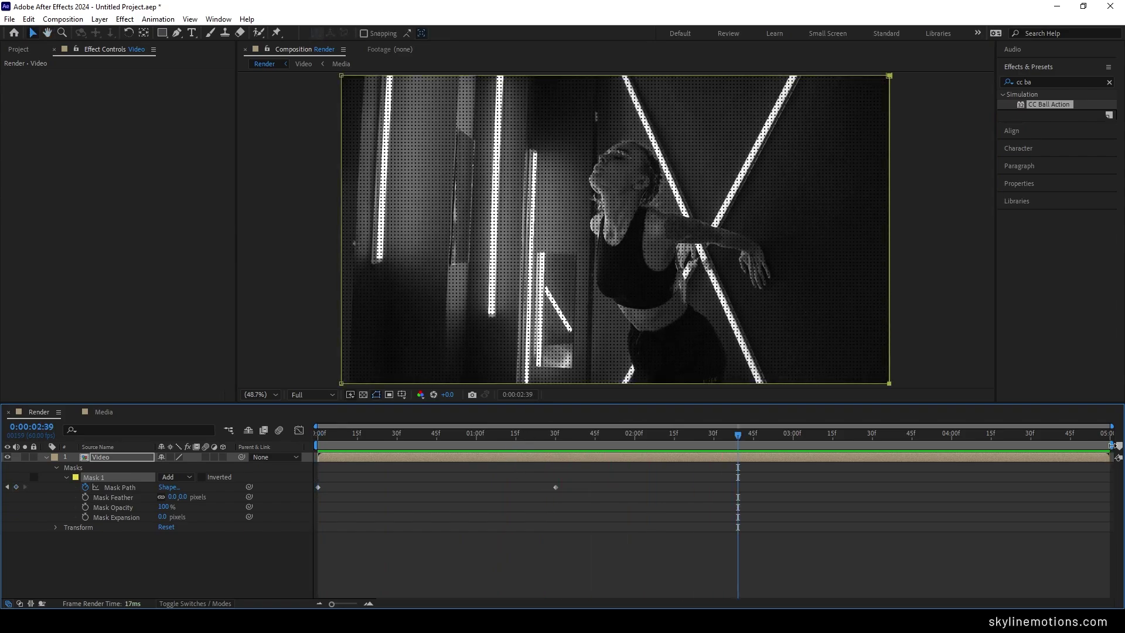
Shorten the work area to end a little after the 2-second mark and preview the reveal within it
left_click_drag(1112, 446, 694, 451)
key("space")
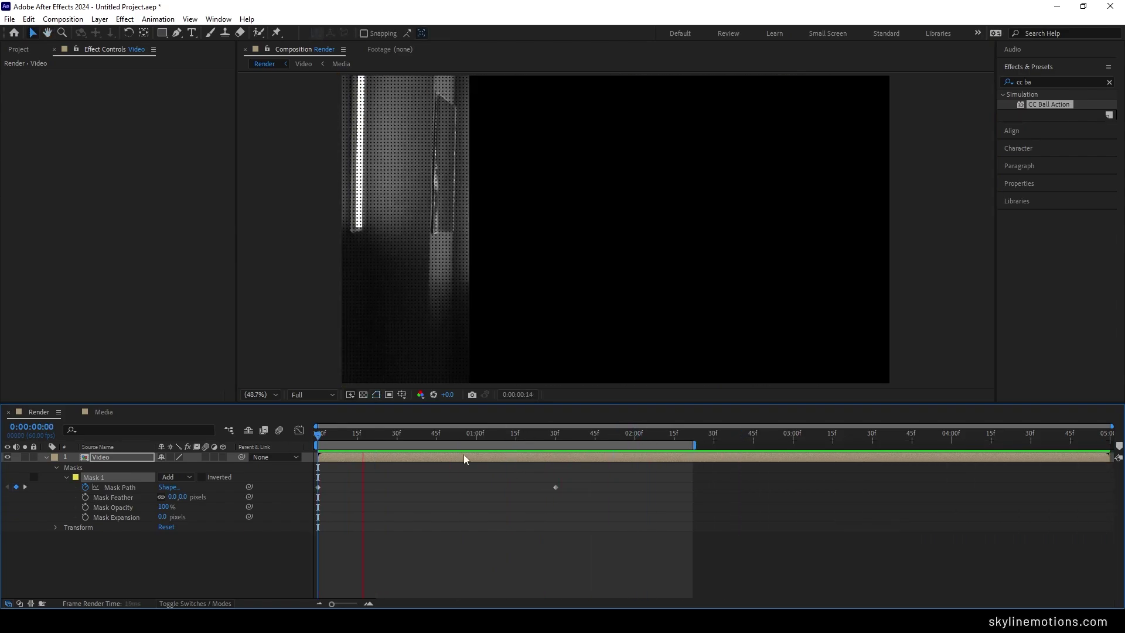
key("space")
Apply Easy Ease to both Mask Path keyframes of the Video layer
left_click_drag(609, 474, 324, 504)
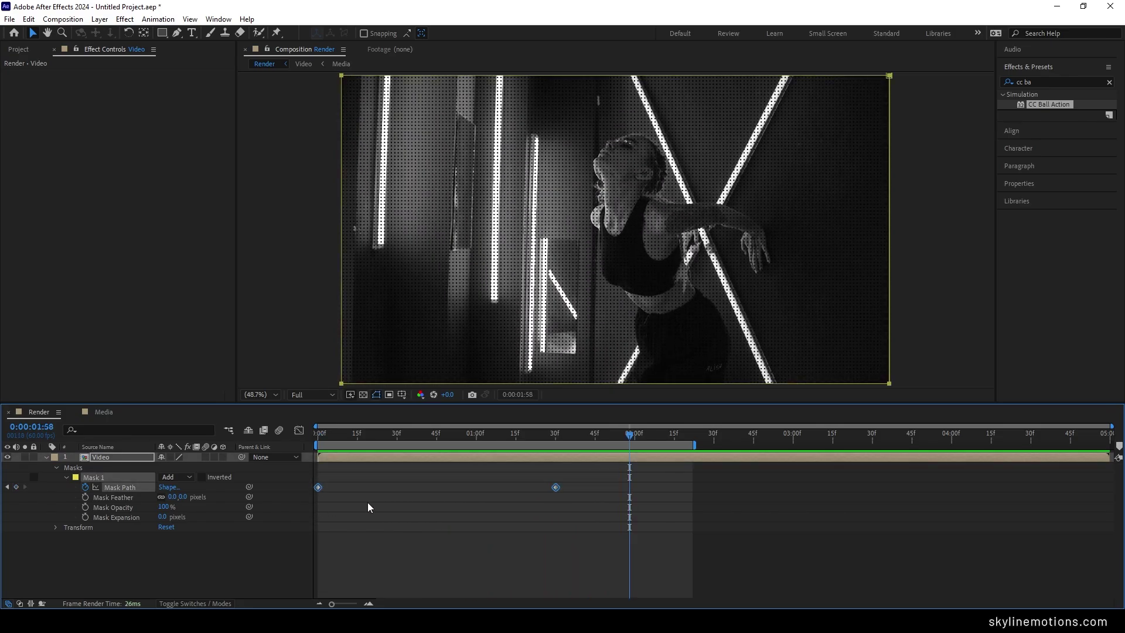
key("F9")
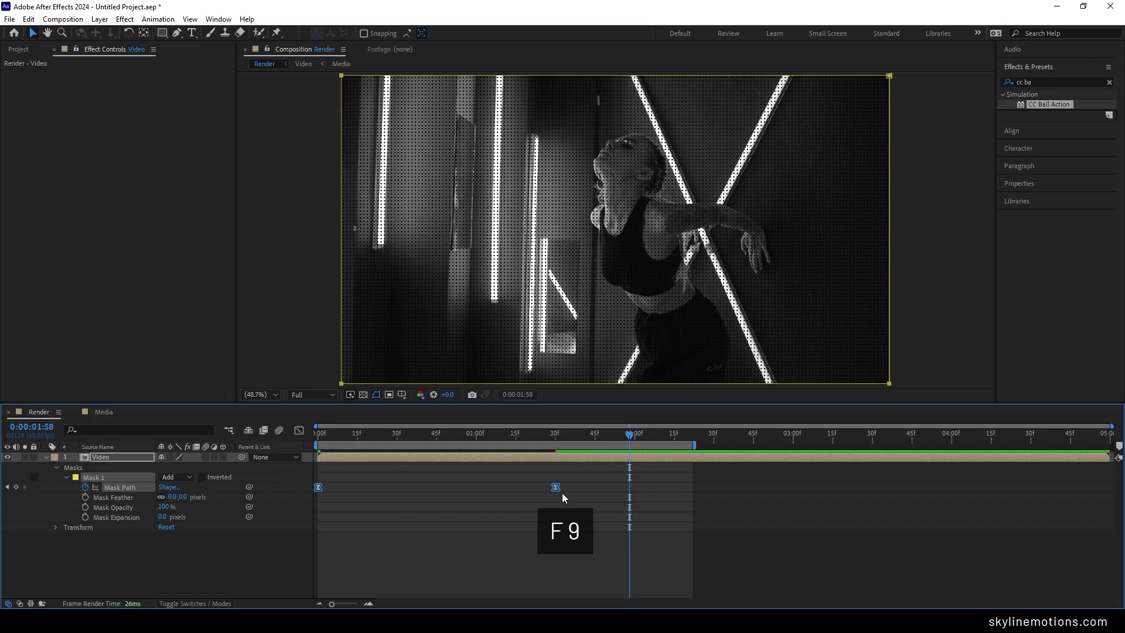
right_click(556, 491)
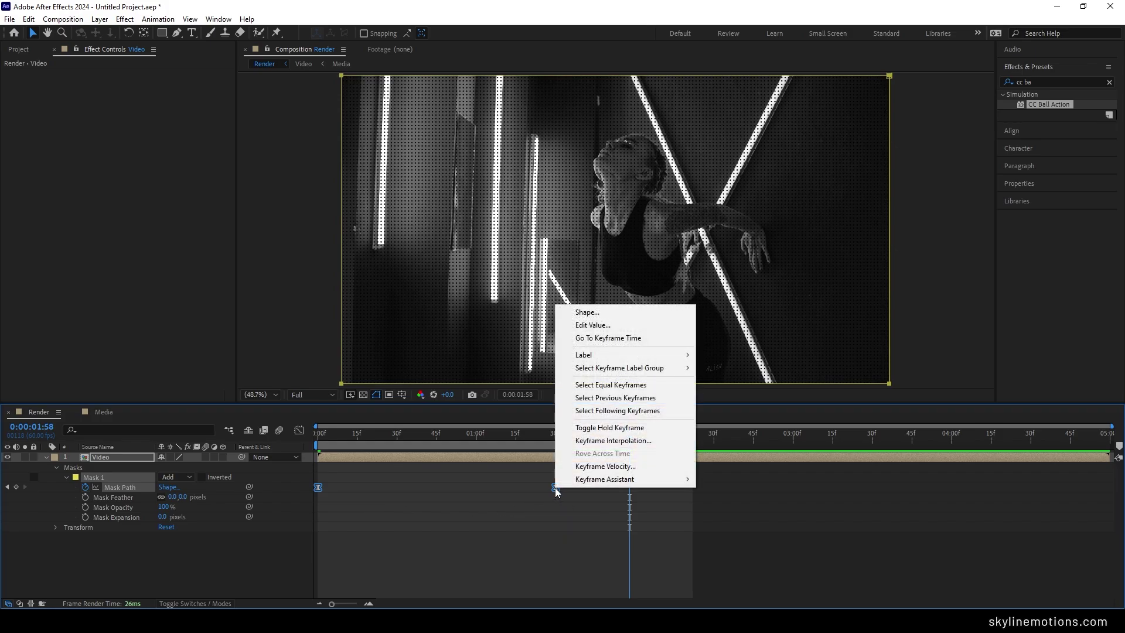
mouse_move(601, 487)
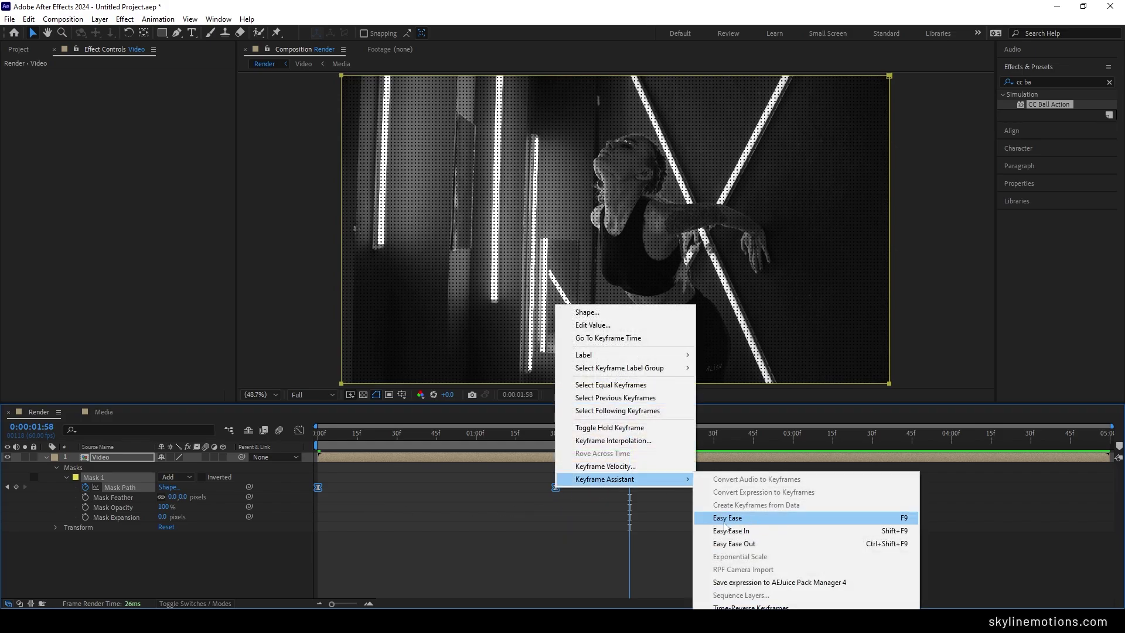
left_click(579, 523)
left_click_drag(576, 484, 319, 501)
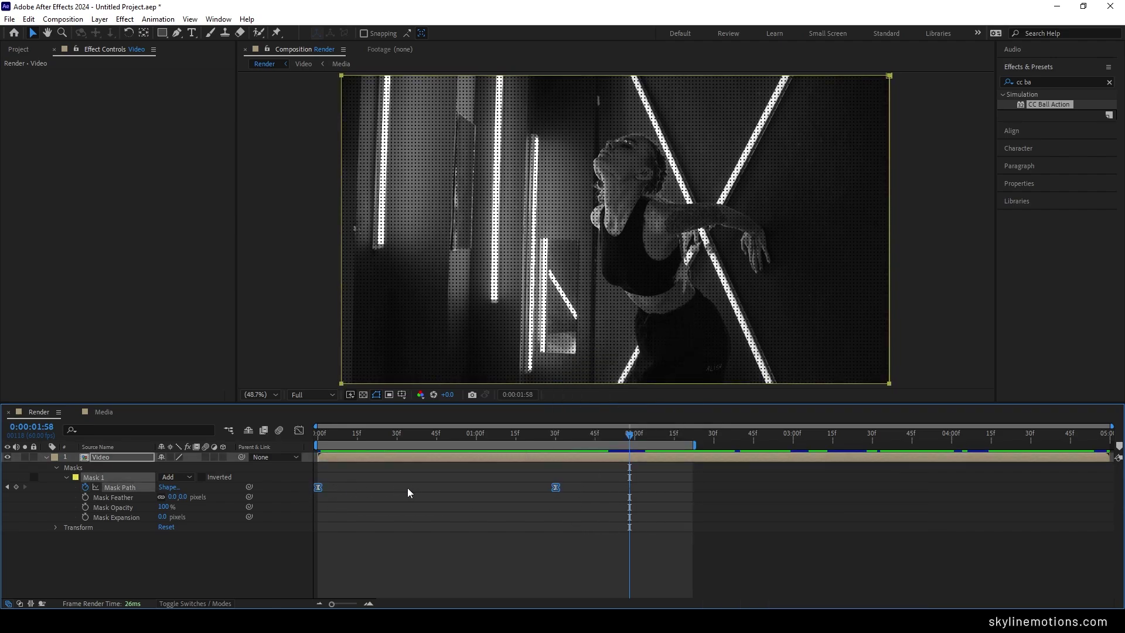
In the Mask Path speed graph, extend the last keyframe's incoming handle back to about frame 45 for a fast start and slow finish, and preview it
left_click(299, 432)
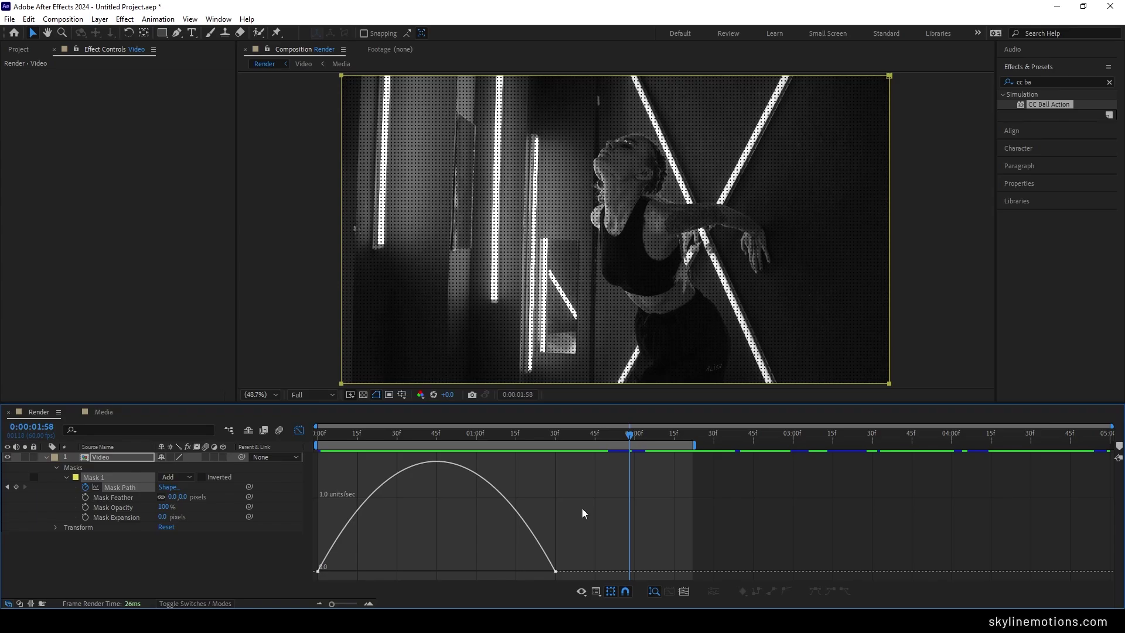
right_click(484, 540)
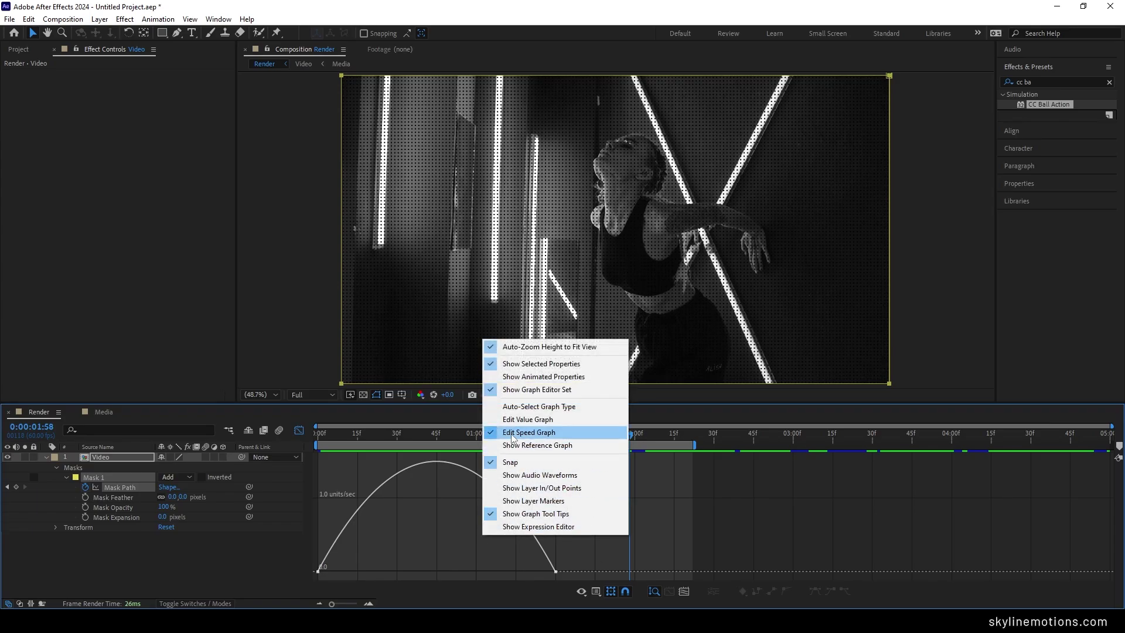
left_click(583, 555)
left_click(556, 570)
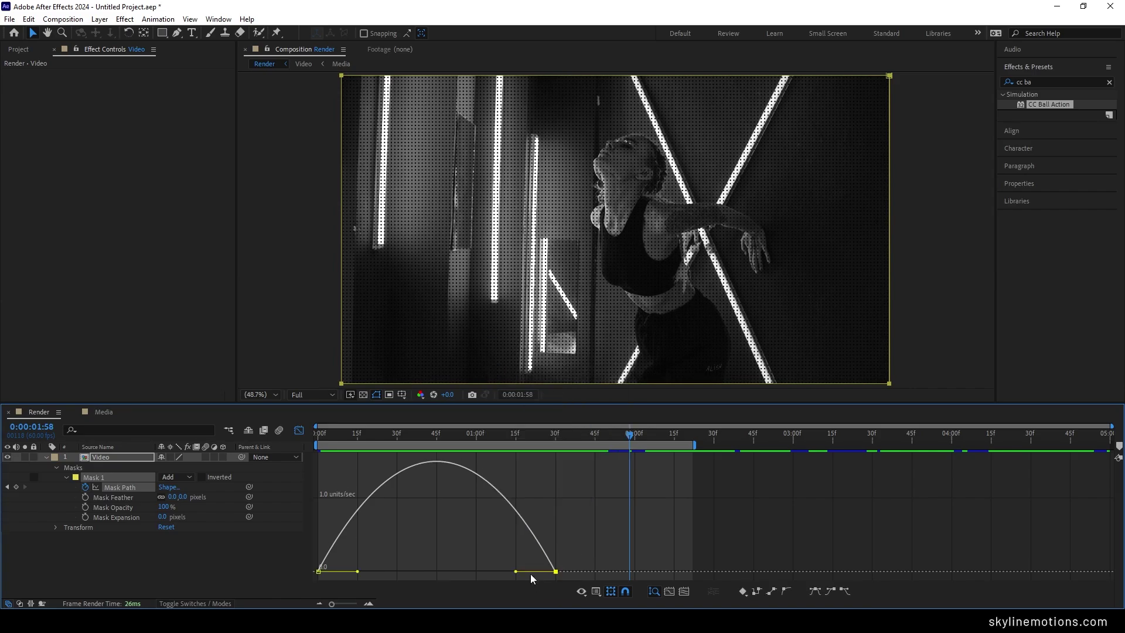
left_click_drag(505, 572, 416, 576)
key("space")
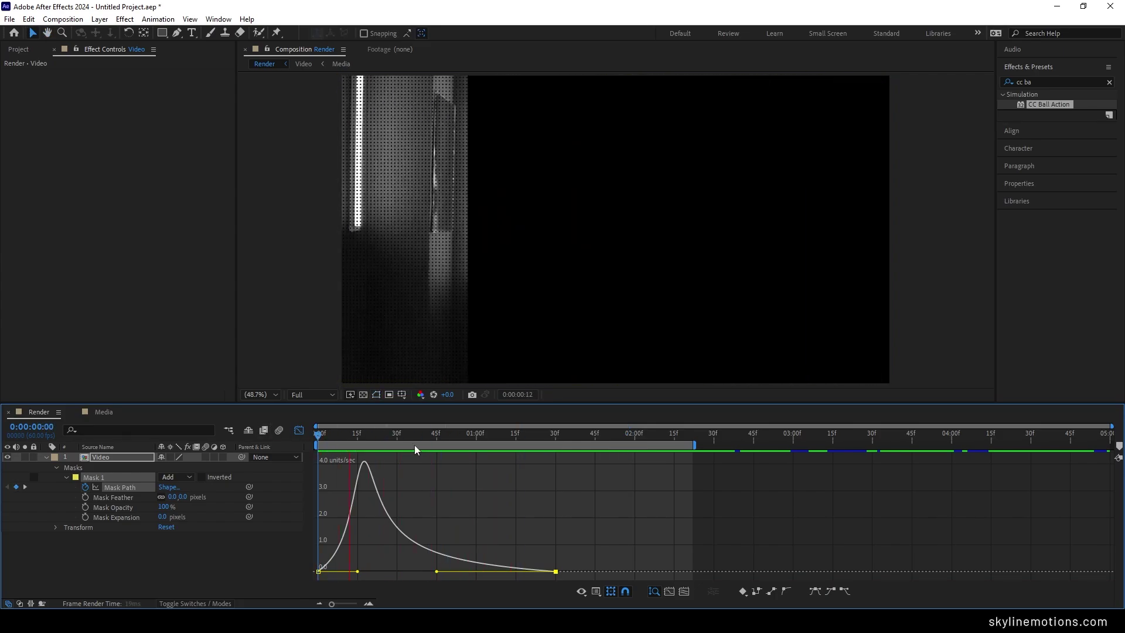
key("space")
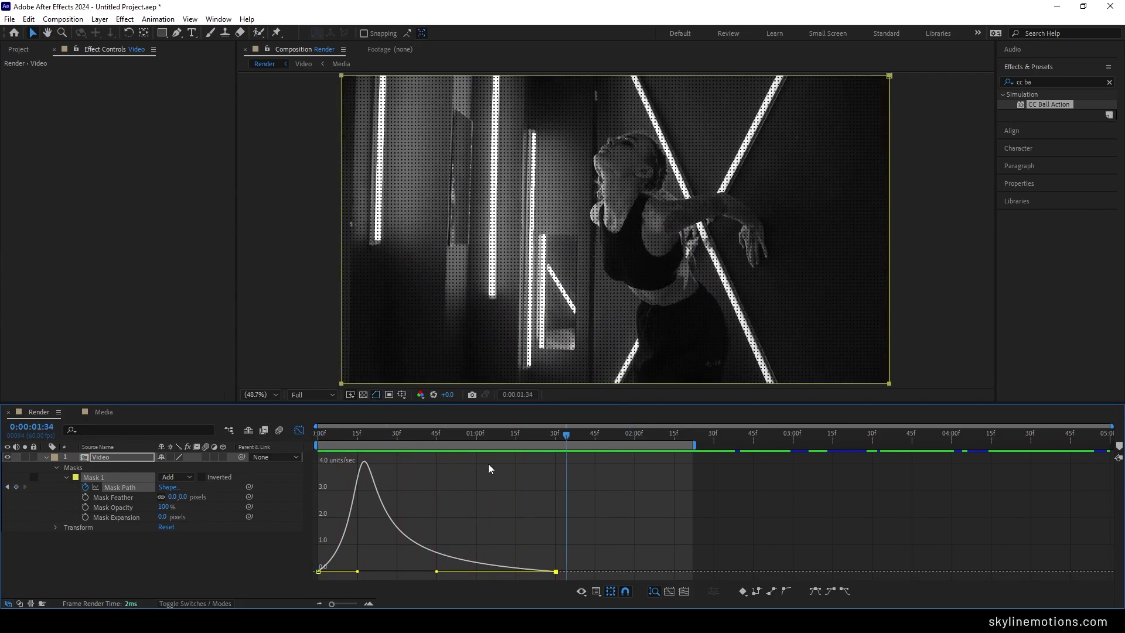
left_click(300, 432)
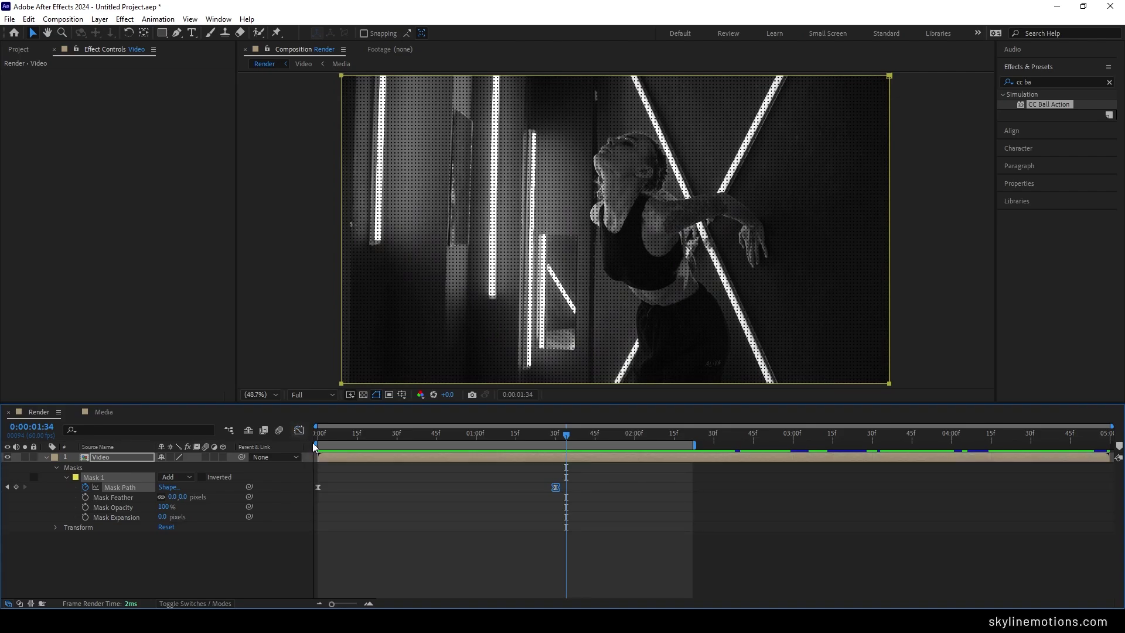
Animate the Video layer's Position with a keyframe of 960, 540 at 0:00:00:30 and a shift horizontally to the right at 0:00:02:00
left_click(45, 457)
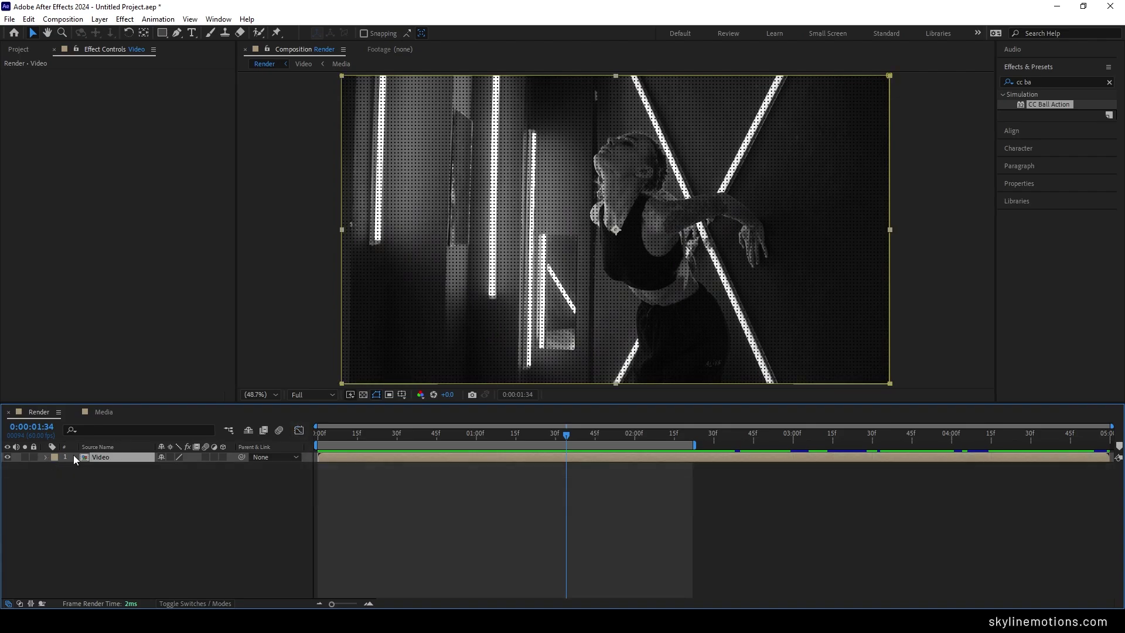
key("p")
left_click_drag(577, 448, 396, 455)
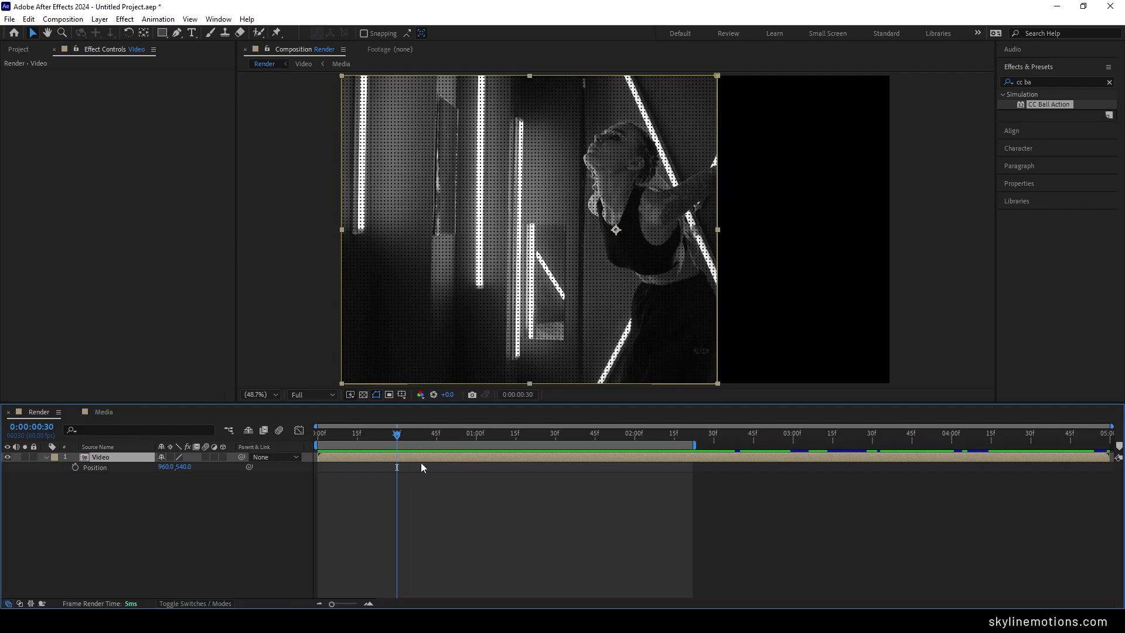
left_click(77, 470)
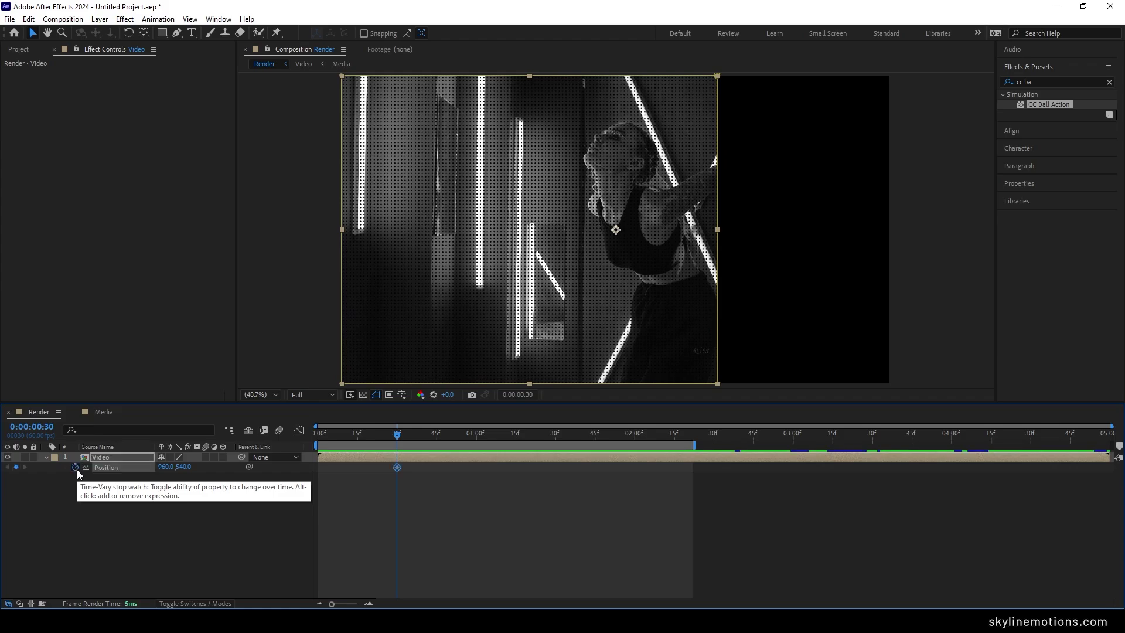
left_click(635, 444)
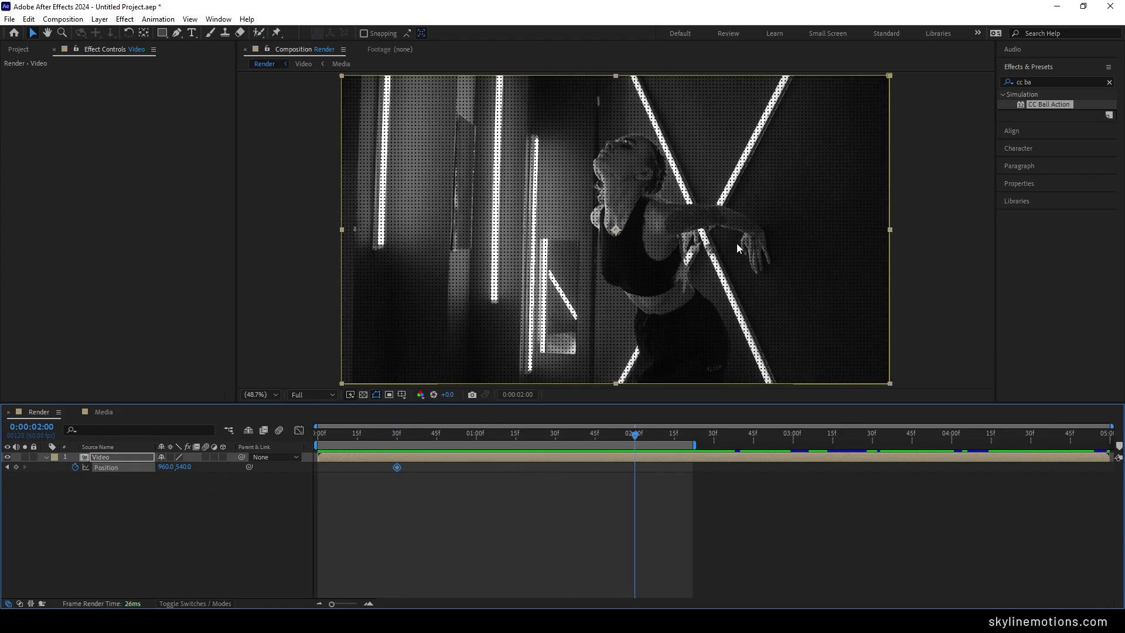
left_click_drag(166, 467, 367, 487)
left_click_drag(602, 436, 349, 438)
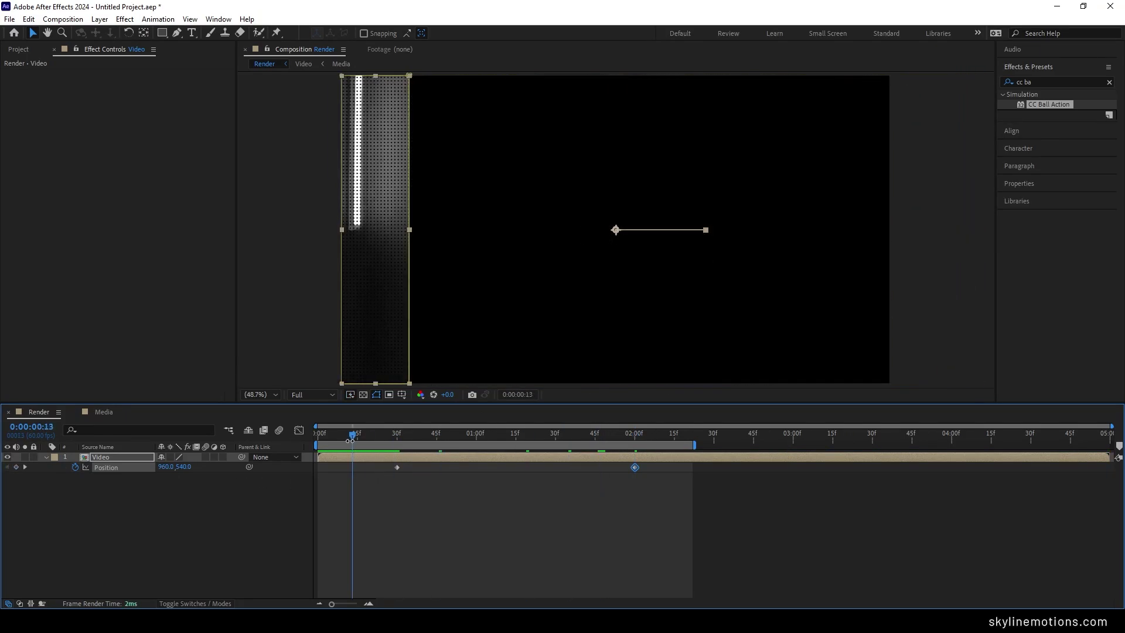
Preview the slide, extend the work area to the composition's end, and add a holding Position keyframe to the Video layer at 0:00:03:30
key("space")
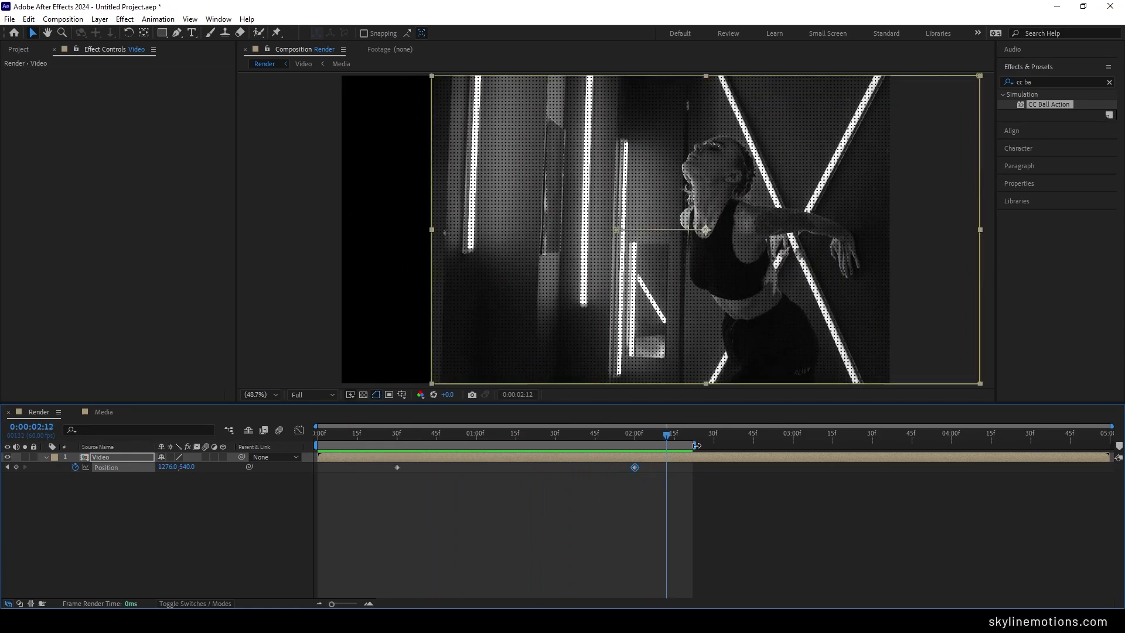
left_click_drag(697, 445, 1120, 452)
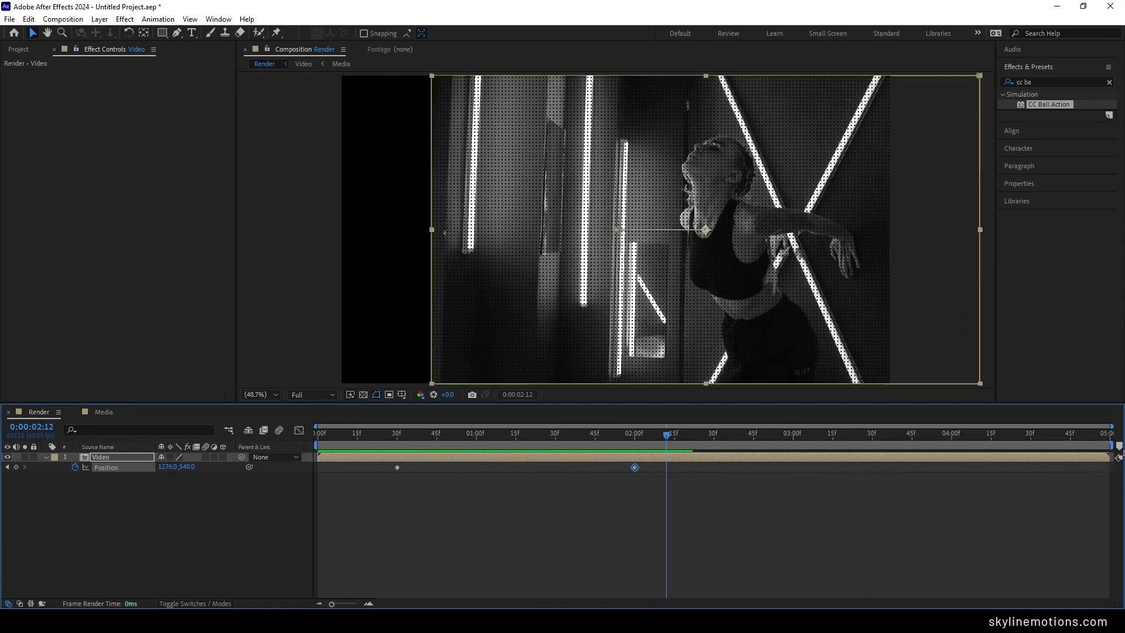
left_click_drag(723, 443, 873, 450)
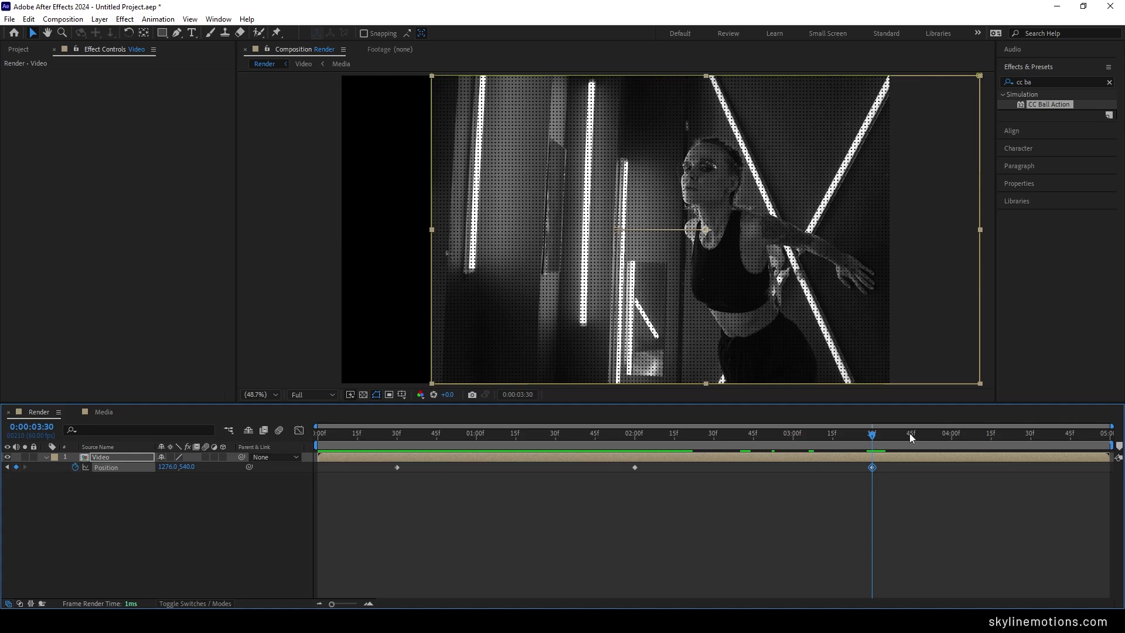
Add a final Position keyframe of 1600, 540 for the Video layer at 0:00:04:59
left_click_drag(905, 441, 1120, 444)
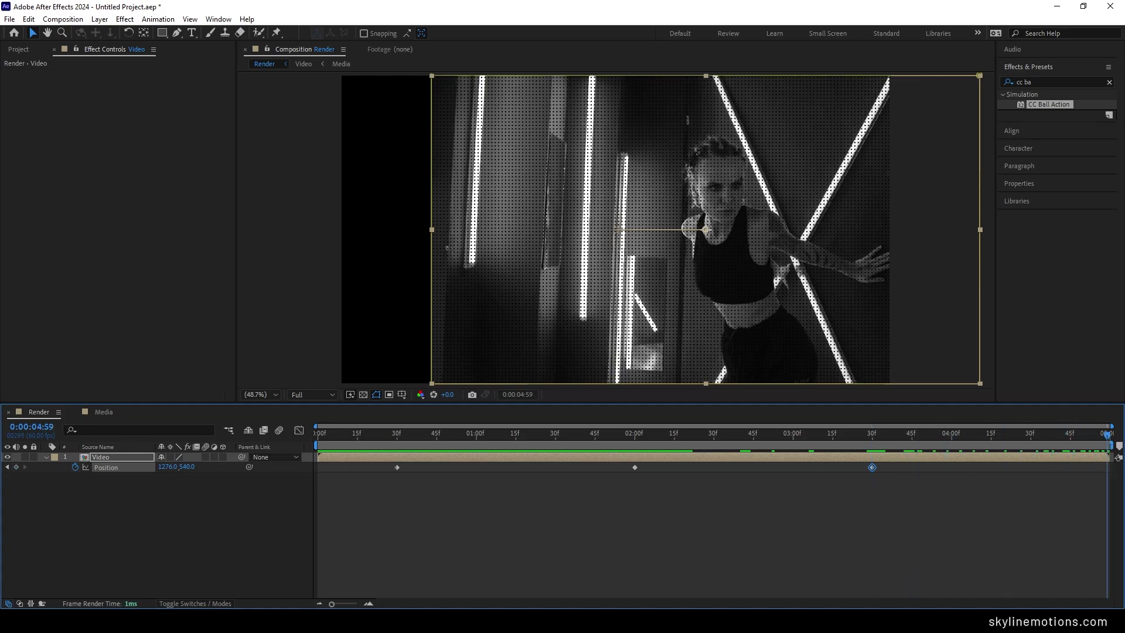
left_click_drag(167, 467, 315, 471)
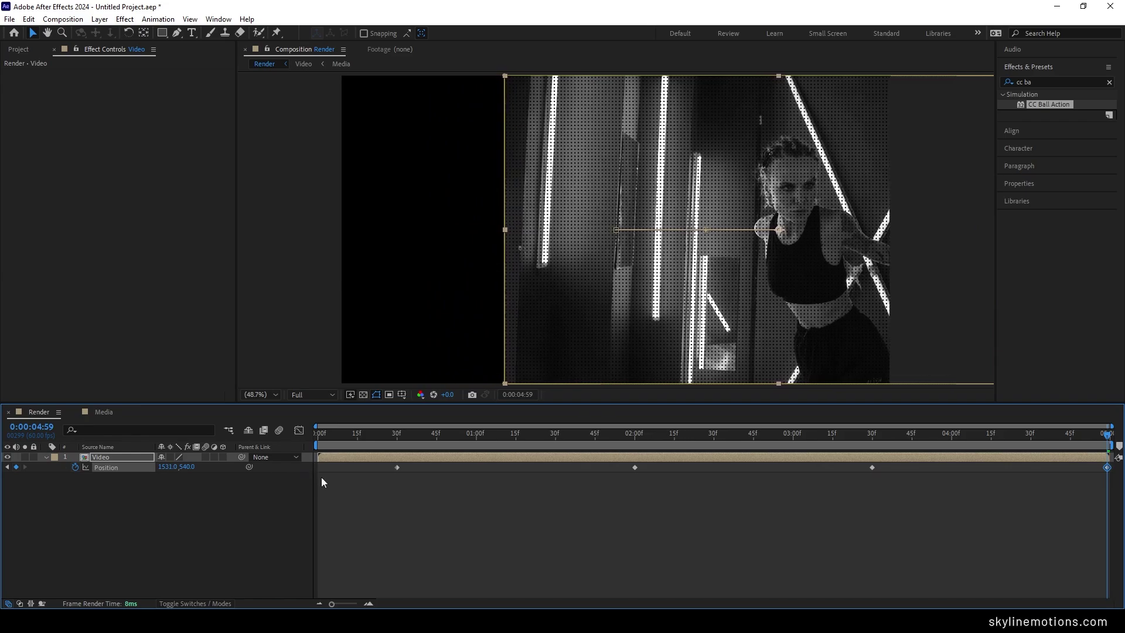
left_click(164, 469)
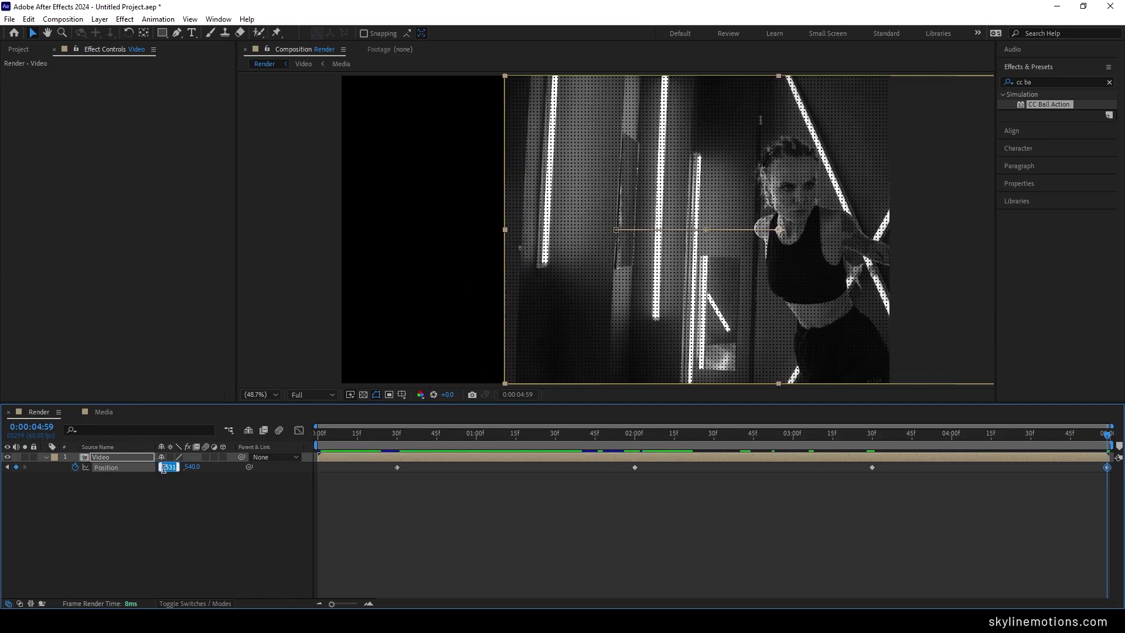
type("1600")
key("Return")
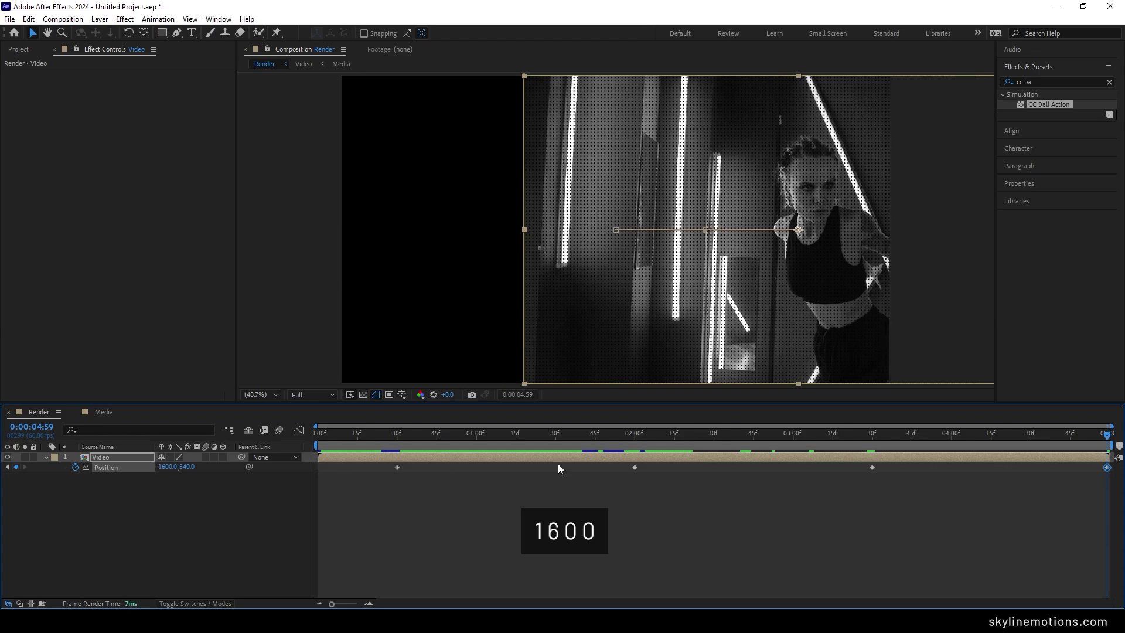
Apply Easy Ease to all four Position keyframes of the Video layer and preview the animation from the start
left_click_drag(382, 438, 1064, 441)
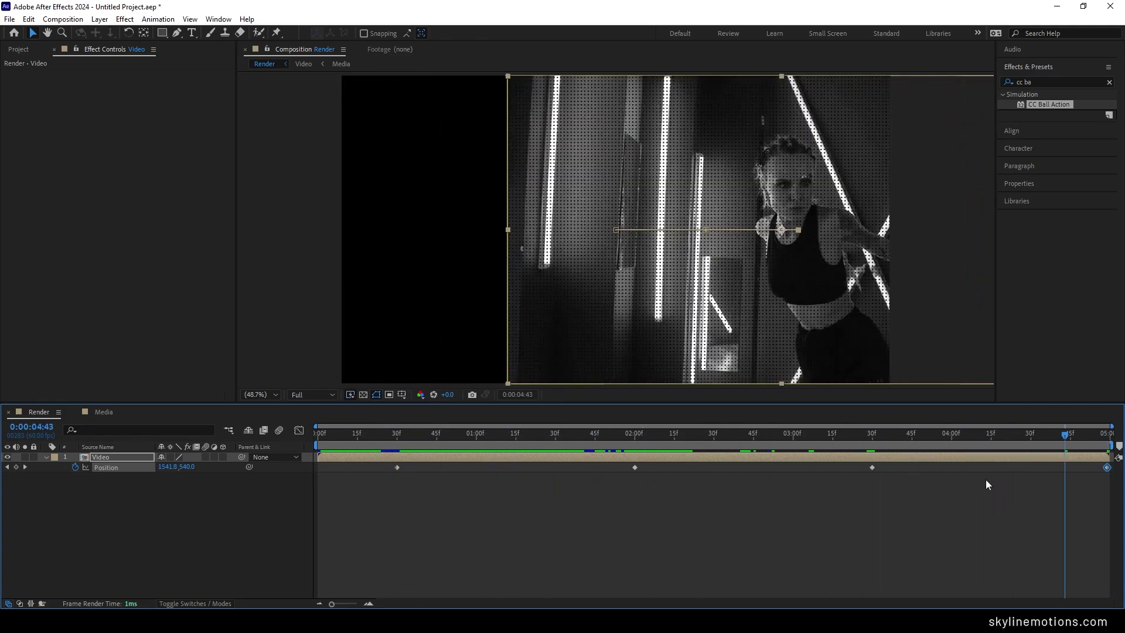
left_click_drag(909, 465, 381, 483)
key("F9")
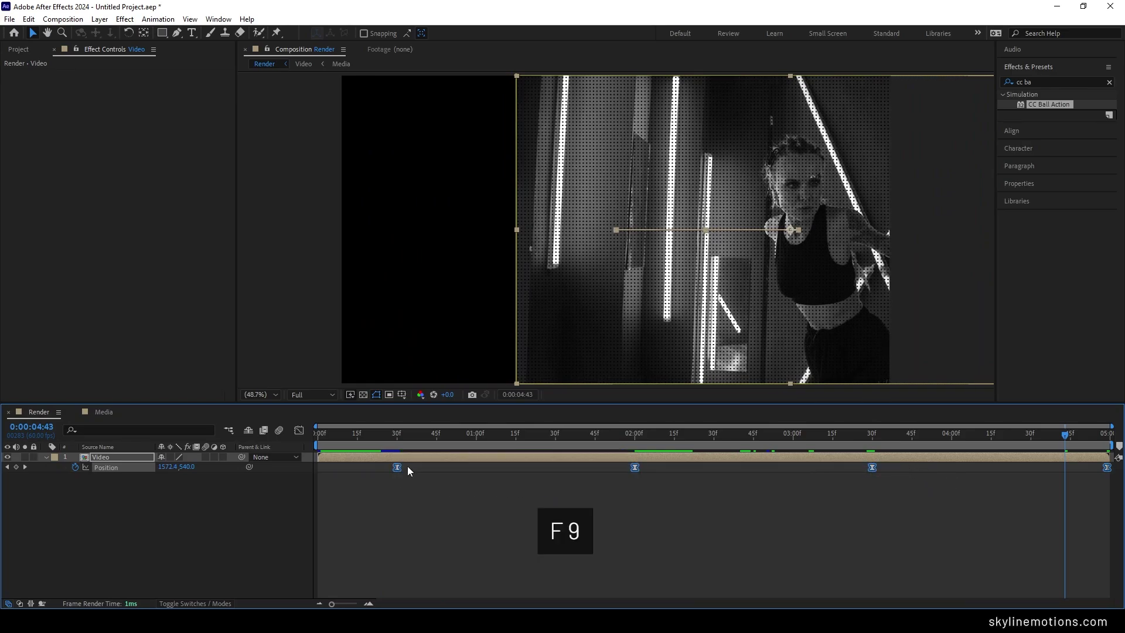
key("Home")
key("space")
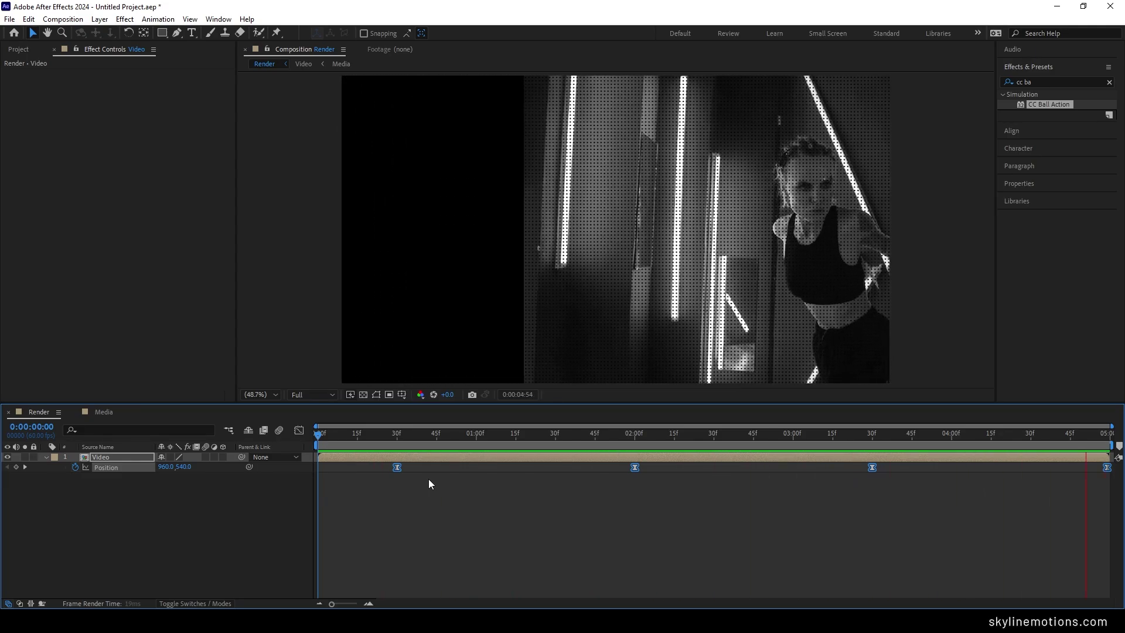
key("space")
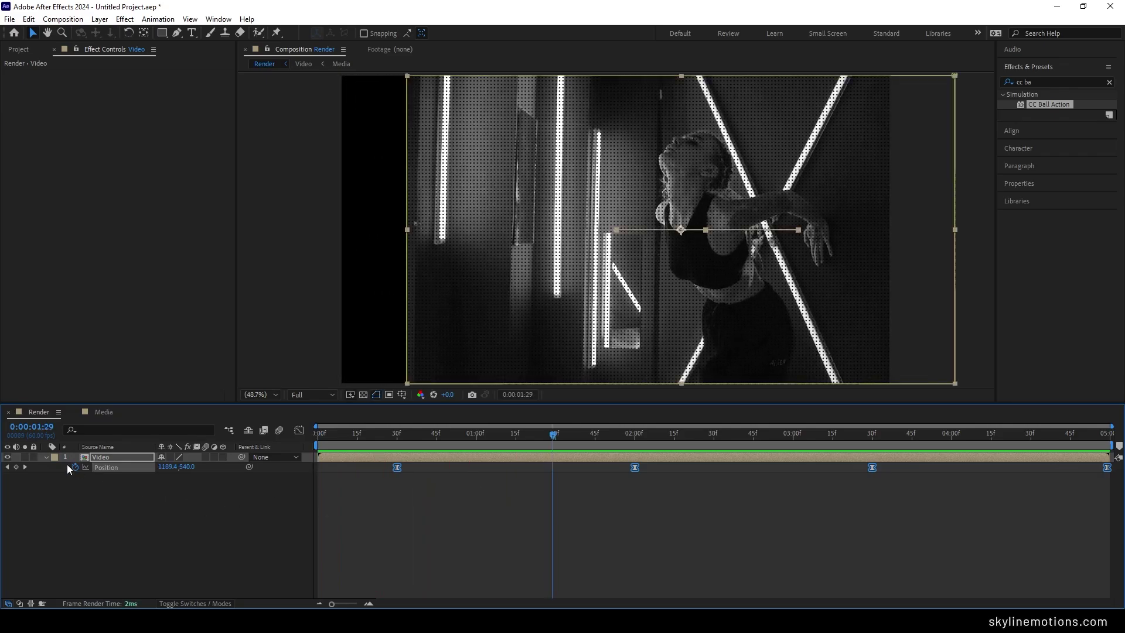
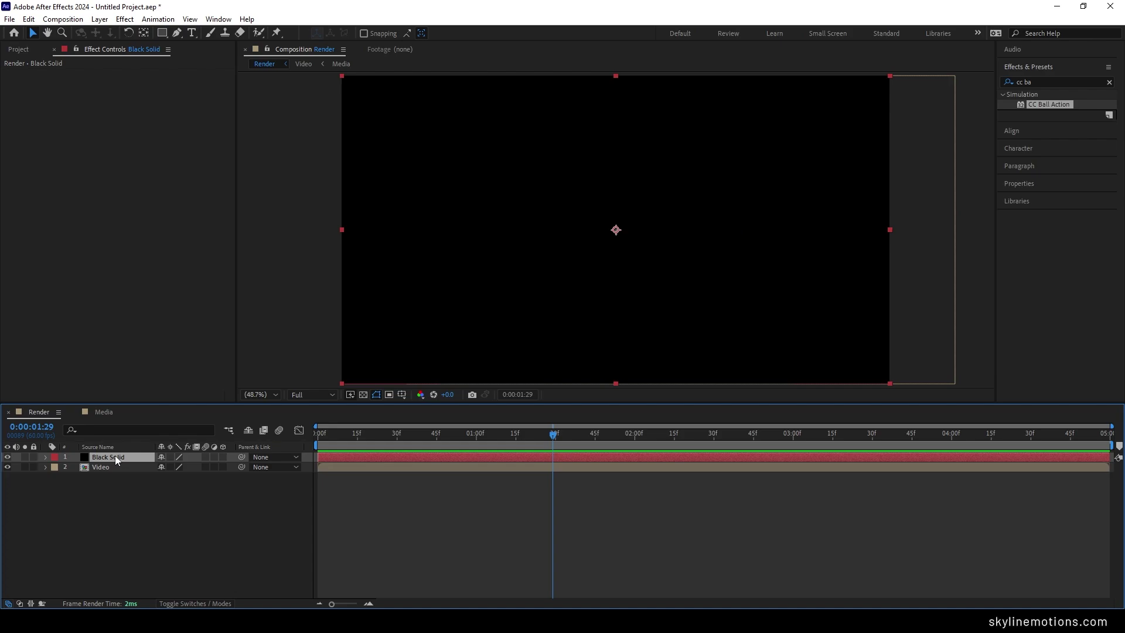
Add a full-frame rectangular mask to the Black Solid layer and move its right edge in to the middle of the frame
key("ctrl")
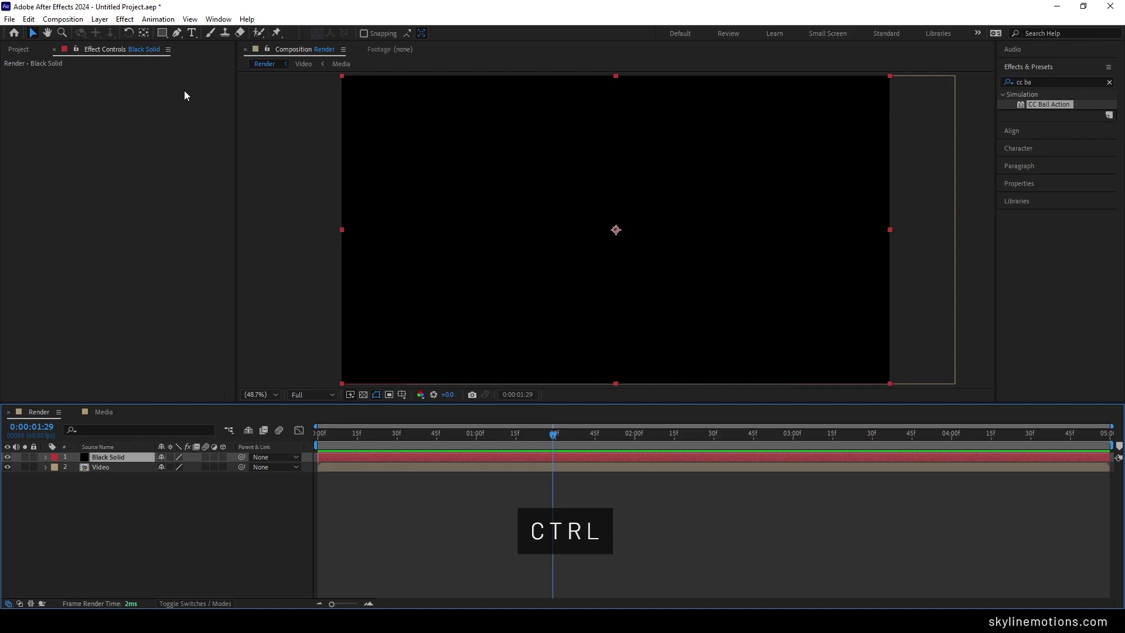
double_click(160, 33)
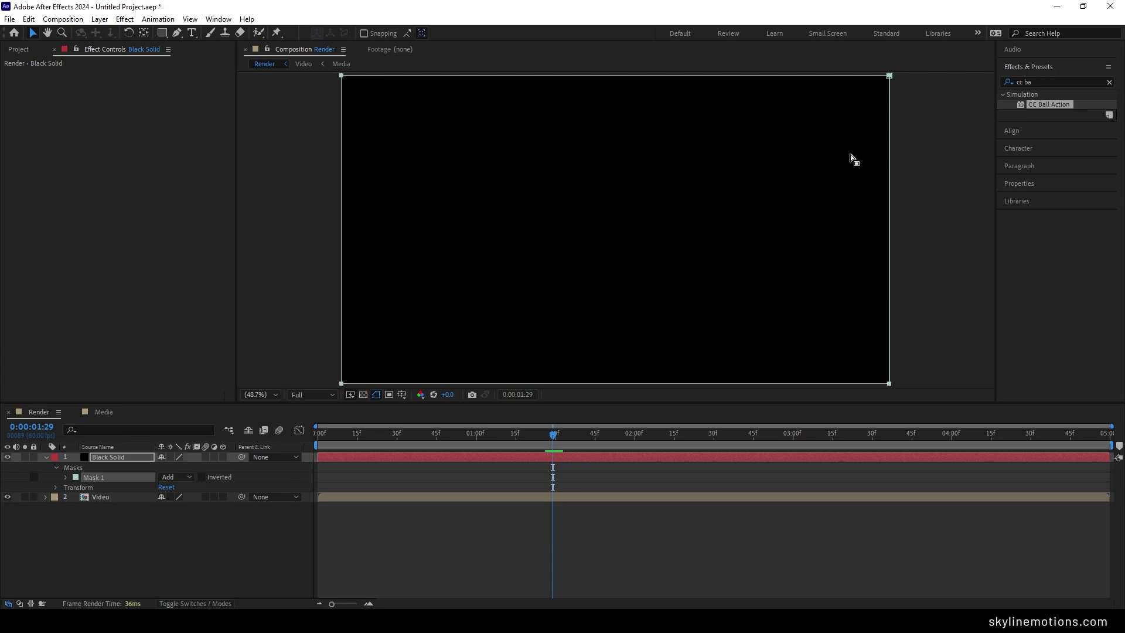
key("comma")
key("comma")
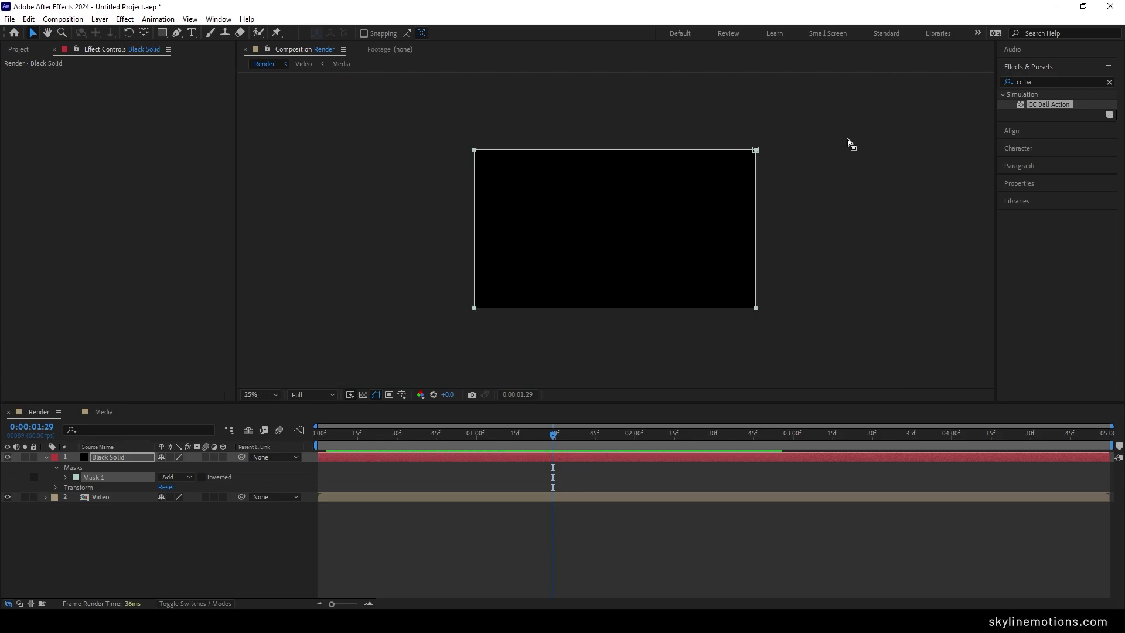
left_click_drag(808, 128, 733, 327)
key("shift+Left")
key("shift+Left")
key("shift+Left")
key("shift+Left")
key("shift+Left")
key("shift+Left")
key("shift+Left")
key("shift+Left")
key("shift+Left")
key("shift+Left")
key("shift+Left")
key("shift+Left")
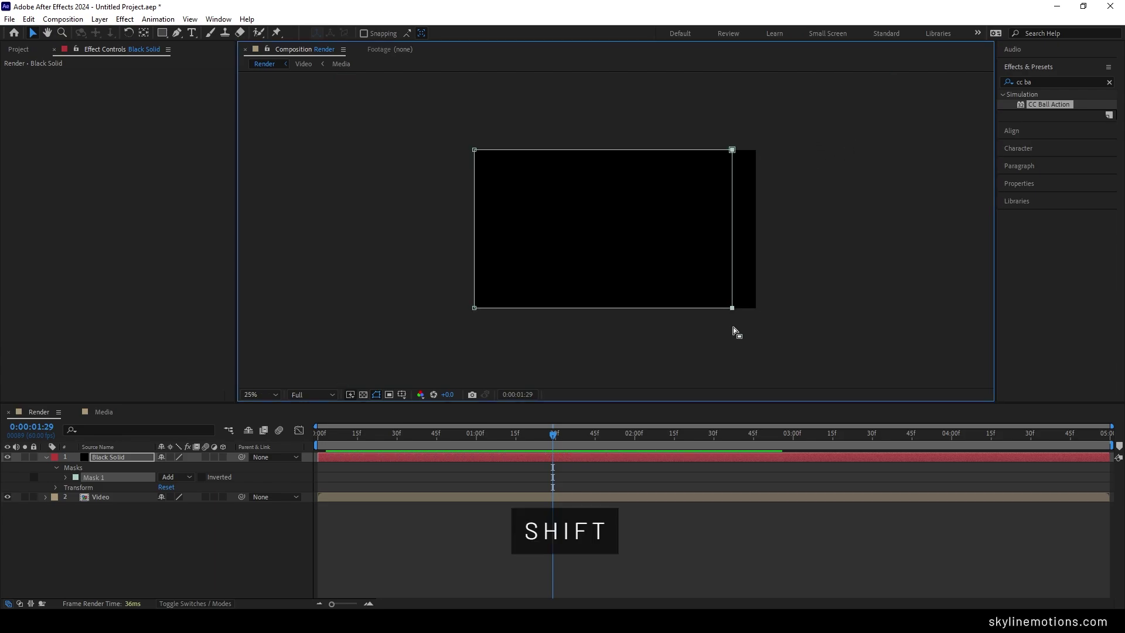
key("shift+Left")
key("shift+Left")
key("shift+Left")
key("shift+Left")
key("shift+Left")
key("shift+Left")
key("shift+Left")
key("shift+Left")
key("shift+Left")
key("shift+Left")
key("shift+Left")
key("shift+Left")
key("shift+Left")
key("shift+Left")
key("shift+Left")
key("shift+Left")
key("shift+Left")
key("shift+Left")
key("shift+Left")
key("shift+Left")
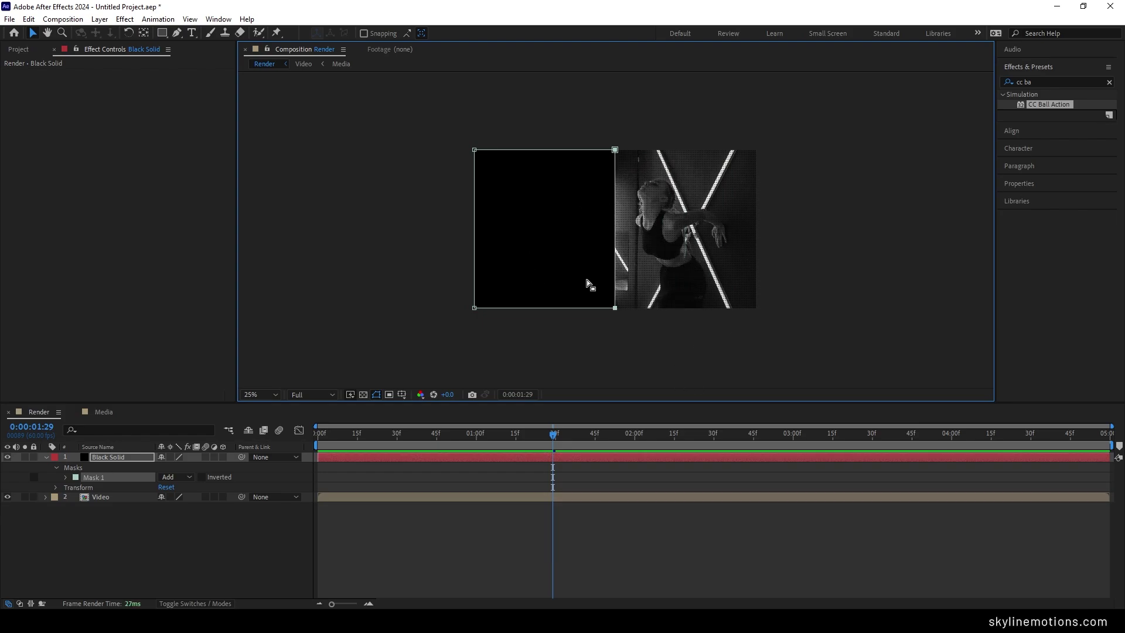
Start Mask Path animation for the Black Solid's mask with a keyframe at 0:00:02:00
left_click_drag(560, 434, 635, 451)
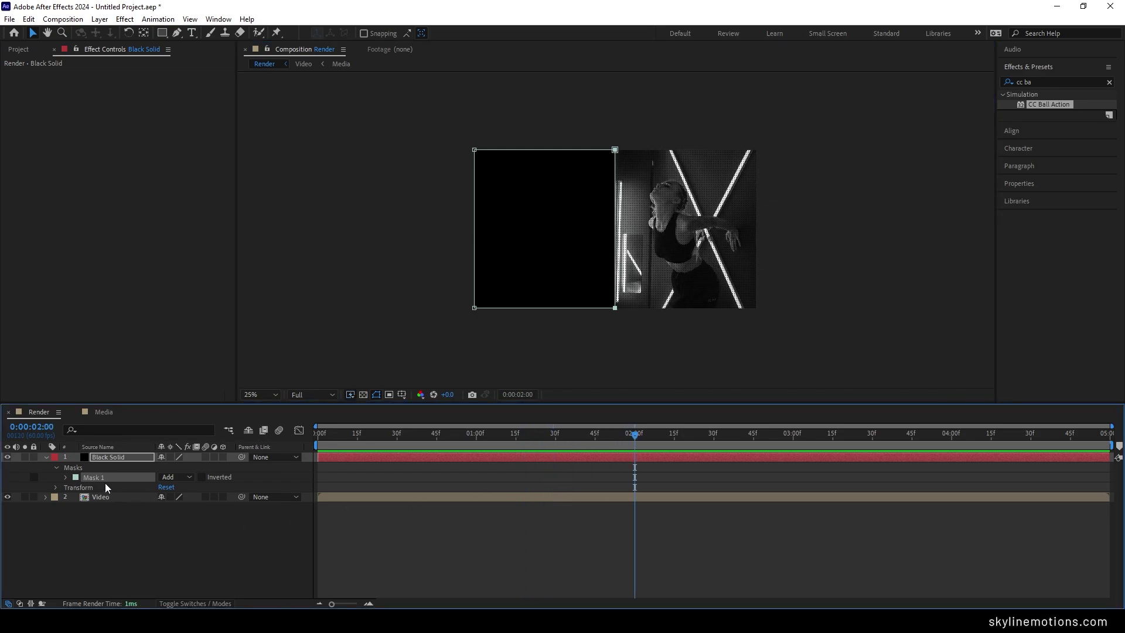
left_click(66, 478)
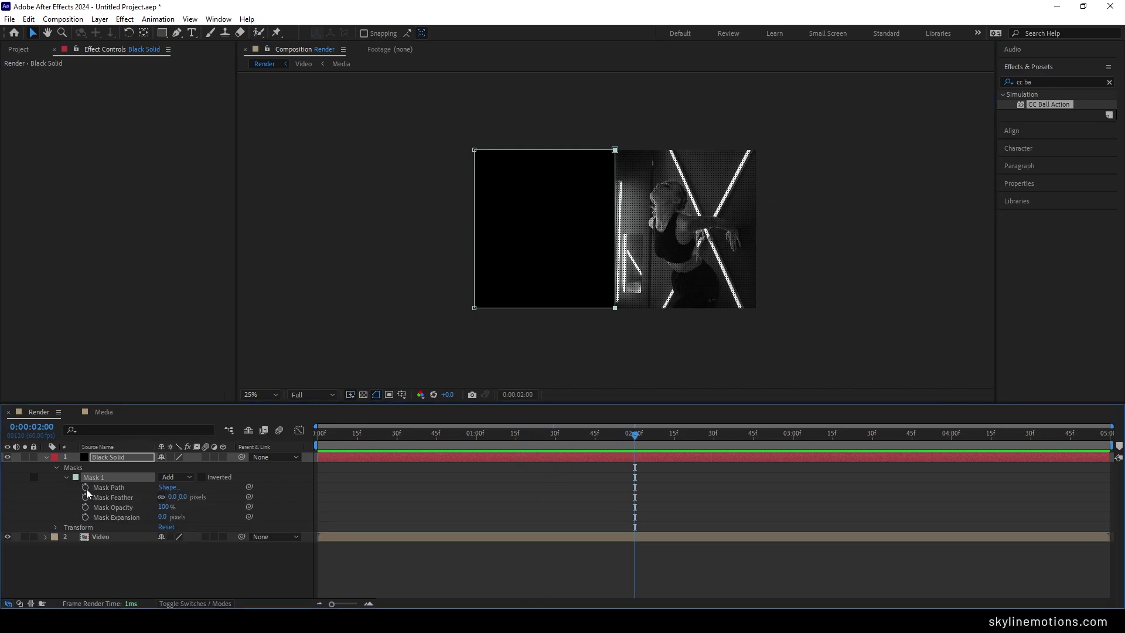
left_click(86, 488)
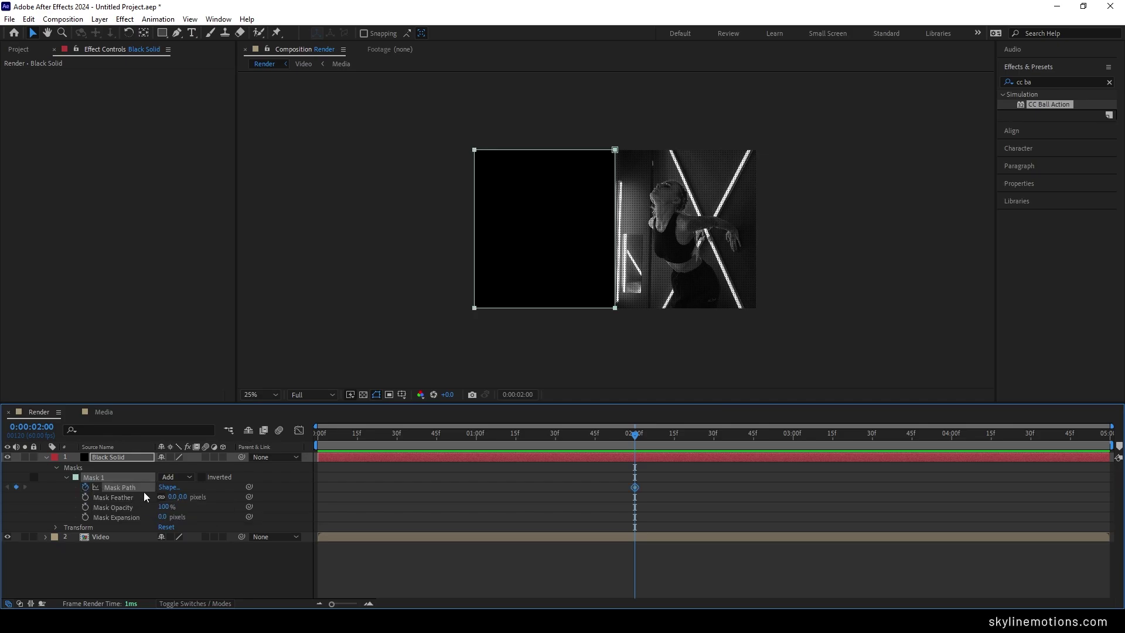
At 0:00:00:30, collapse the Black Solid's mask by moving its right edge onto the frame's left edge, and preview the result
left_click_drag(540, 442, 396, 445)
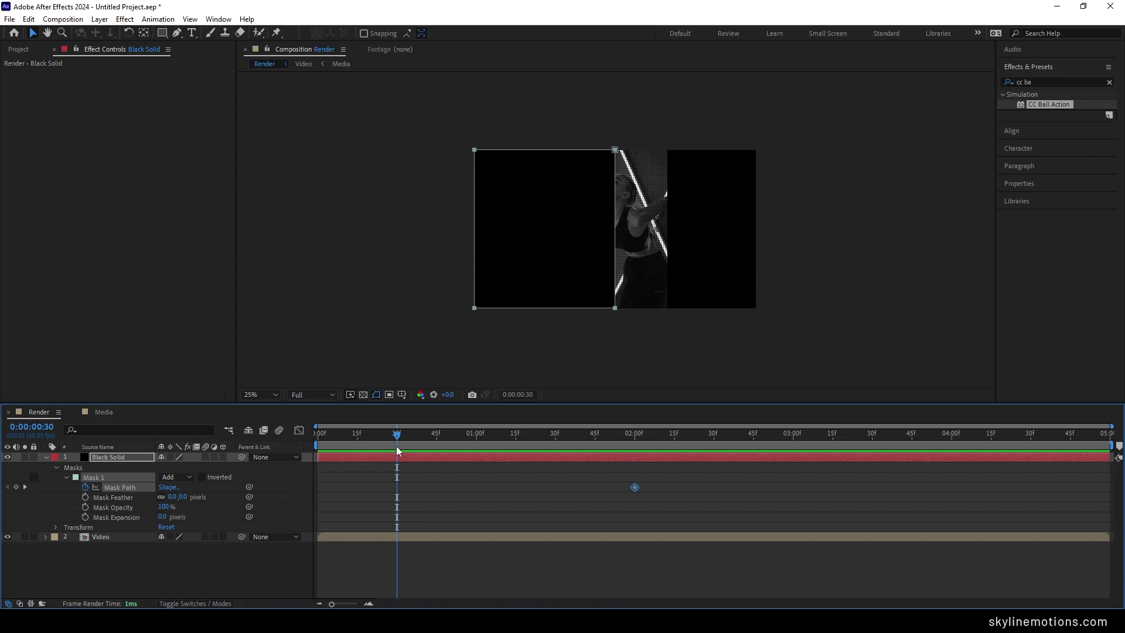
left_click_drag(635, 128, 582, 340)
key("shift+Left")
key("shift+Left")
key("shift+Left")
key("shift+Left")
key("shift+Left")
key("shift+Left")
key("shift+Left")
key("shift+Left")
key("shift+Left")
key("shift+Left")
key("shift+Left")
key("shift+Left")
key("shift+Left")
key("shift+Left")
key("shift+Left")
key("shift+Left")
key("shift+Left")
key("shift+Left")
key("shift+Left")
key("shift+Left")
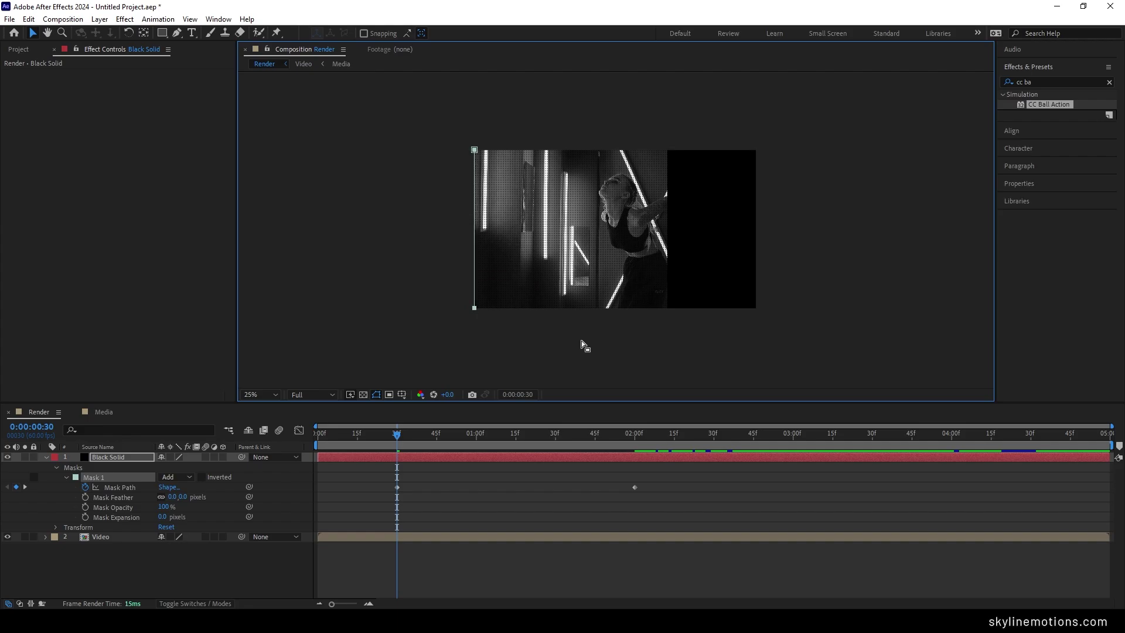
key("space")
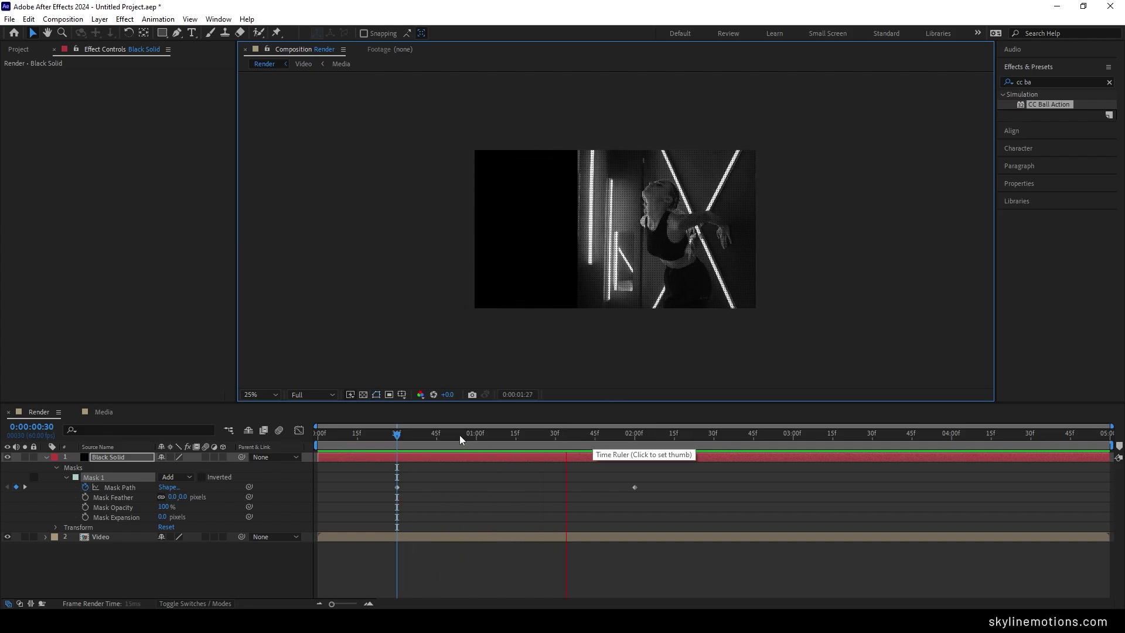
Hold the Black Solid's Mask Path with a keyframe at 0:00:03:30, and extend its right edge to cover the full frame at 0:00:04:59
left_click_drag(459, 434, 873, 460)
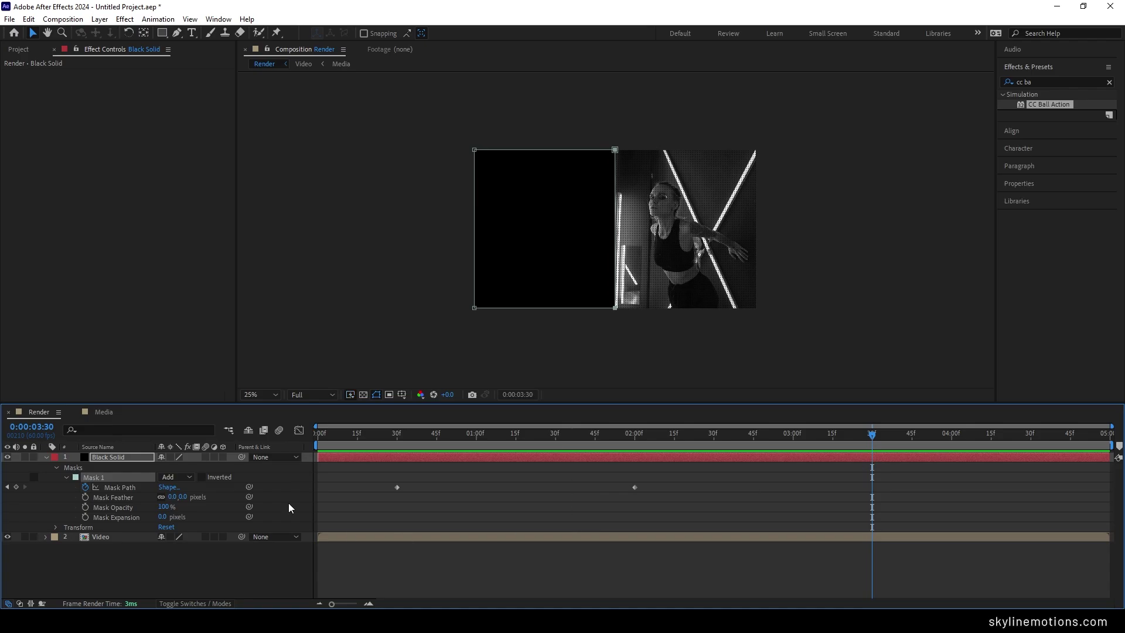
left_click(16, 487)
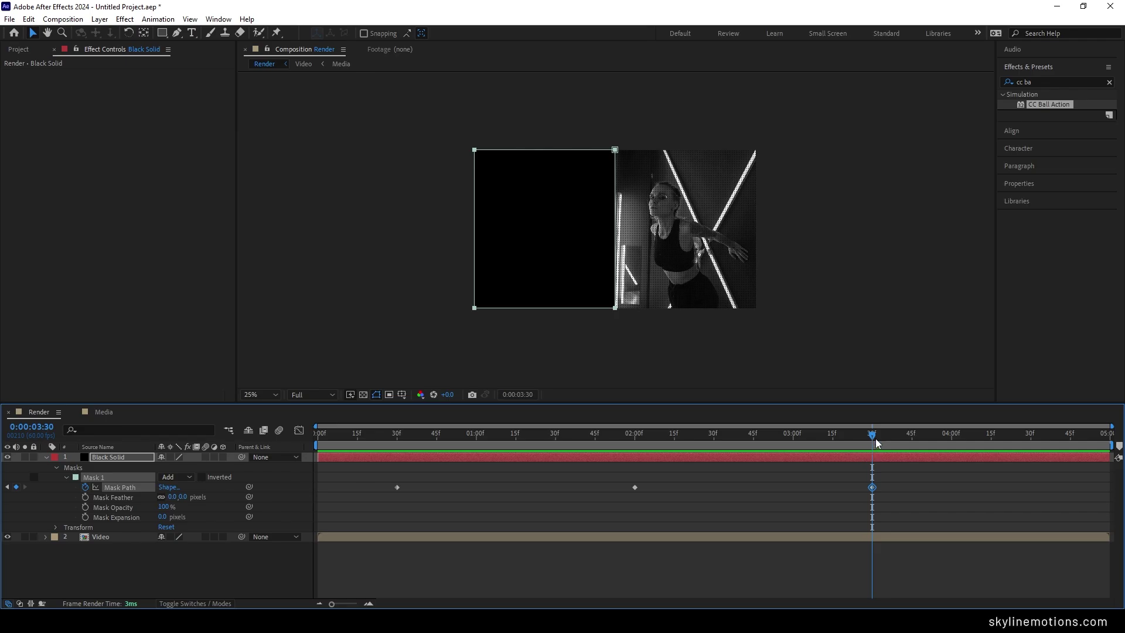
left_click_drag(876, 438, 1109, 438)
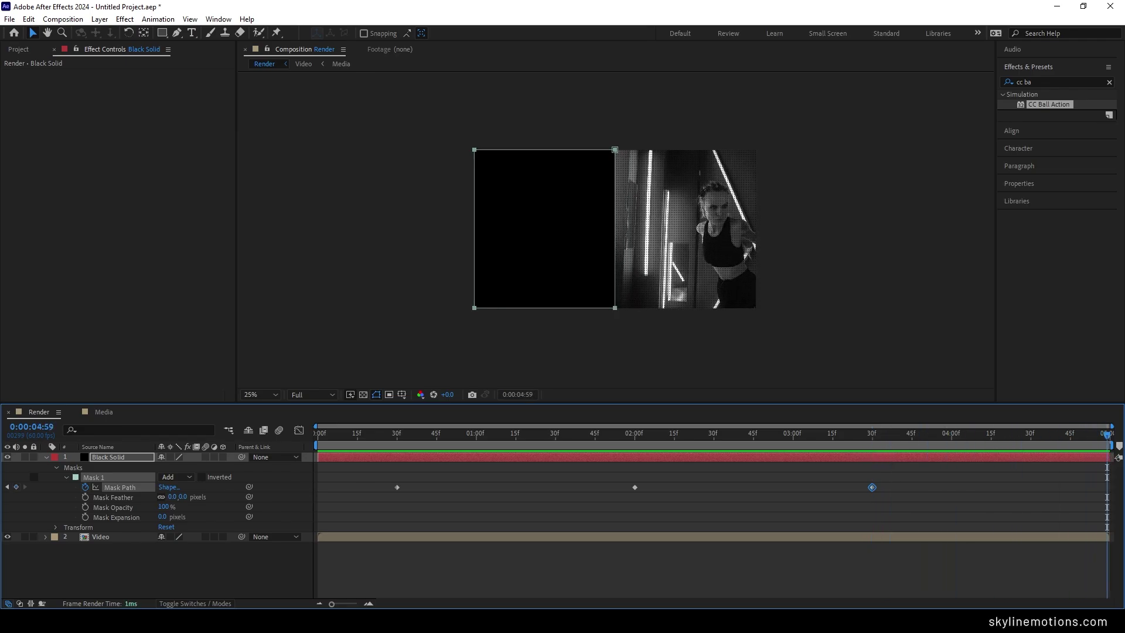
left_click_drag(647, 136, 580, 324)
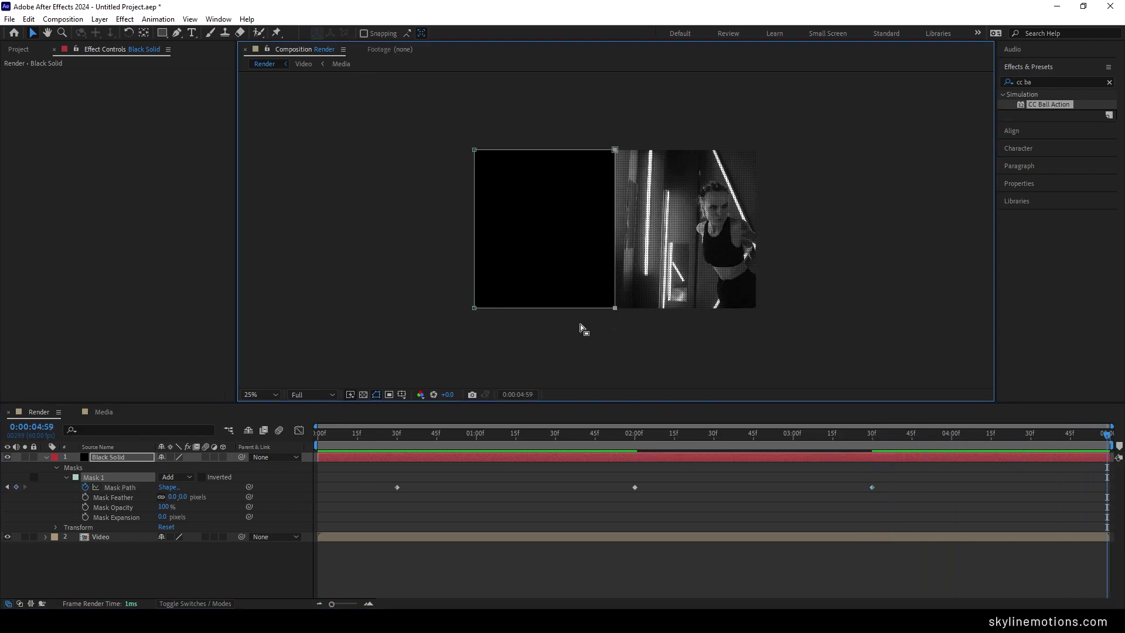
key("shift+Right")
key("shift+Right")
key("shift+Right")
key("shift+Right")
key("shift+Right")
key("shift+Right")
key("shift+Right")
key("shift+Right")
key("shift+Right")
key("shift+Right")
key("shift+Right")
key("shift+Right")
key("shift+Right")
key("shift+Right")
key("shift+Right")
key("shift+Right")
key("shift+Right")
key("shift+Right")
key("shift+Right")
key("shift+Right")
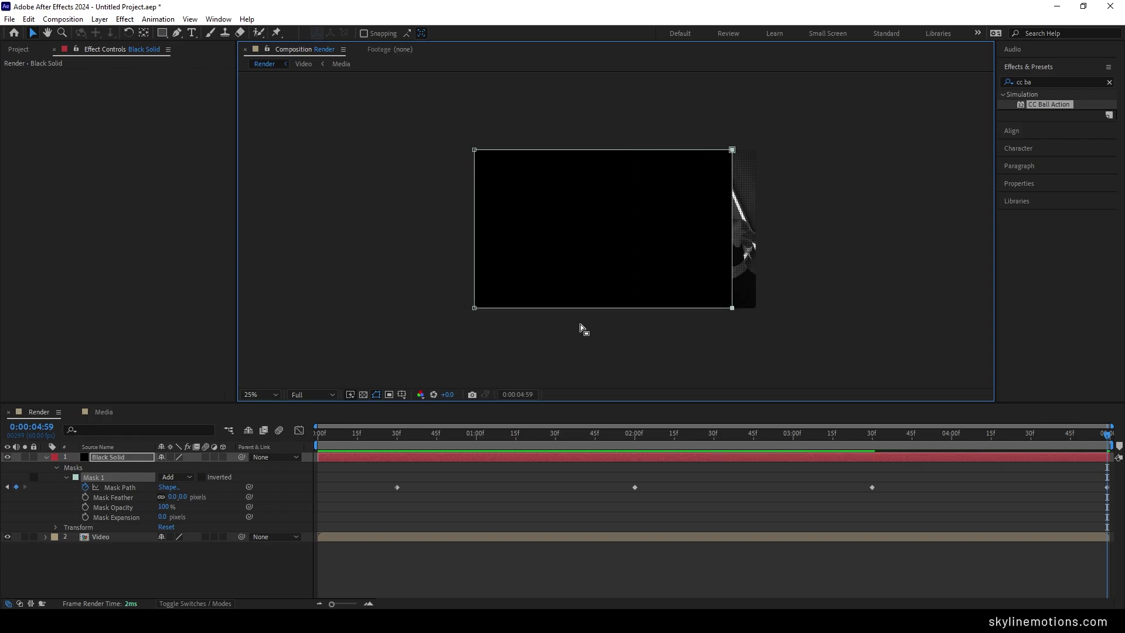
key("shift+Right")
key("shift+Right")
key("shift+Right")
key("shift+Right")
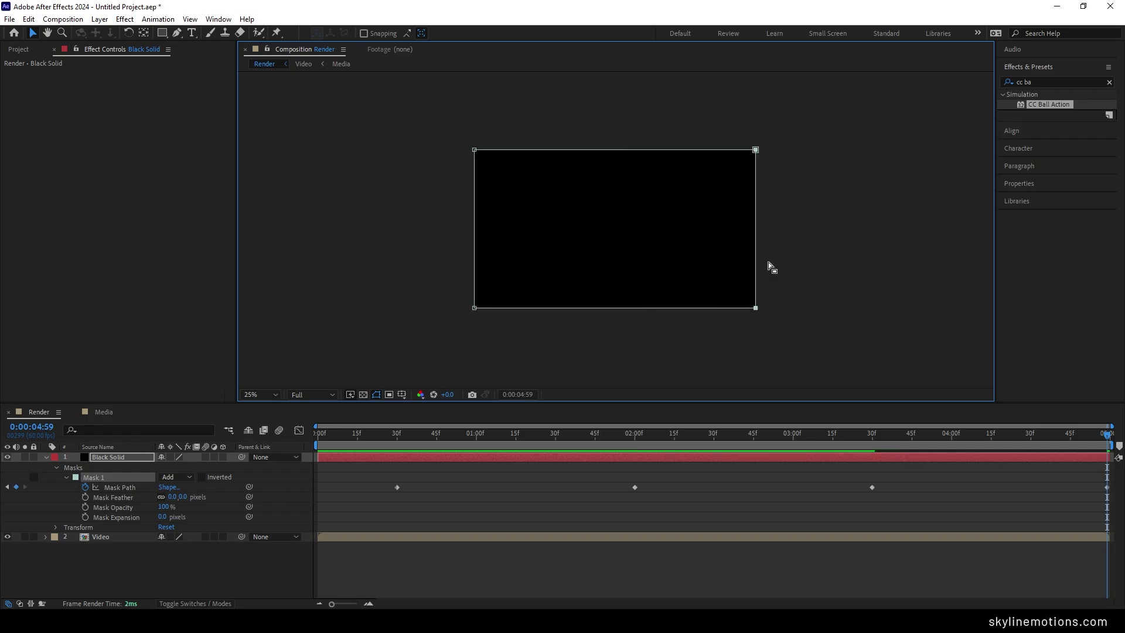
Scrub through the black mask wipe and apply Easy Ease to all four Mask Path keyframes of the Black Solid
left_click_drag(884, 427, 233, 420)
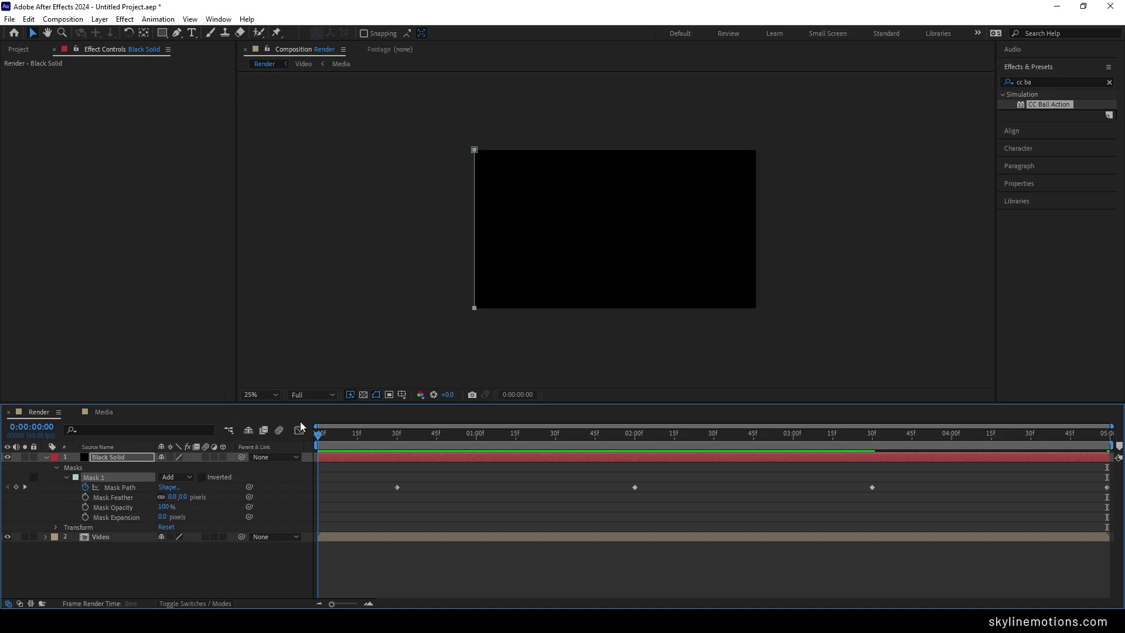
left_click(353, 431)
left_click_drag(357, 431, 1108, 417)
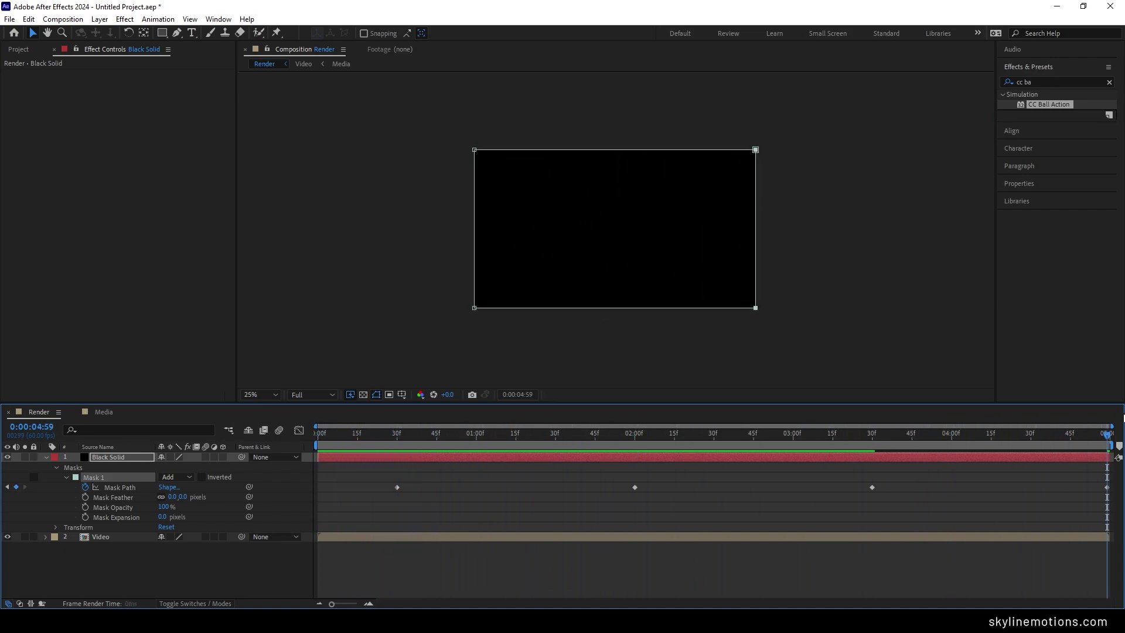
left_click_drag(919, 477, 385, 526)
key("F9")
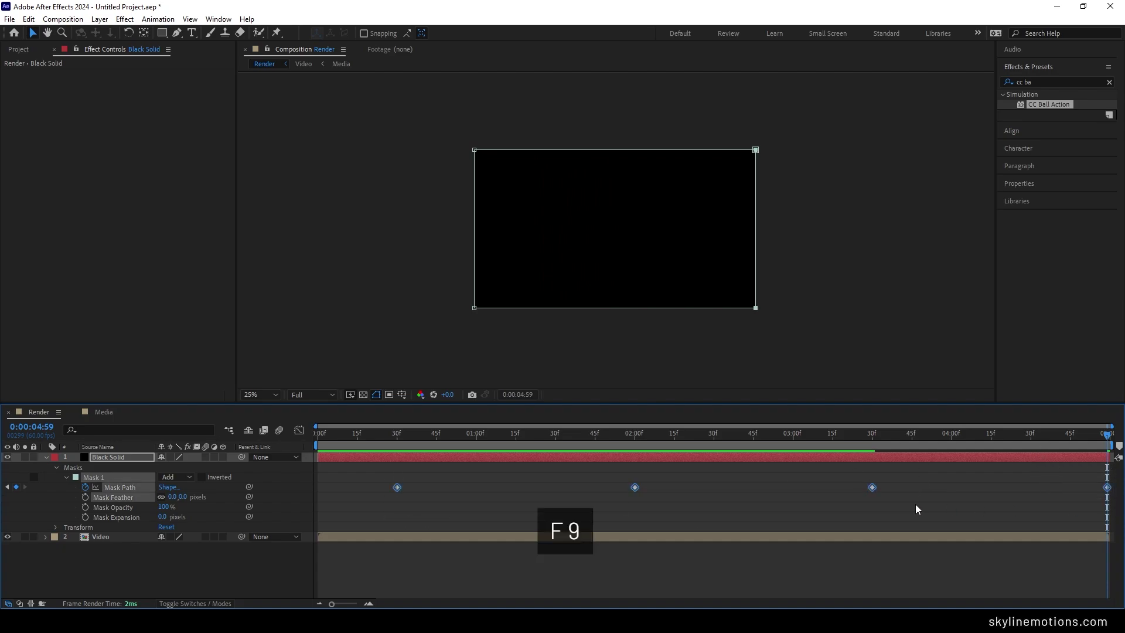
In the Mask Path speed graph, extend the 0:00:02:00 keyframe's incoming handle to about 0:00:01:15 and the 0:00:03:30 keyframe's outgoing handle to about 0:00:04:15
left_click(300, 432)
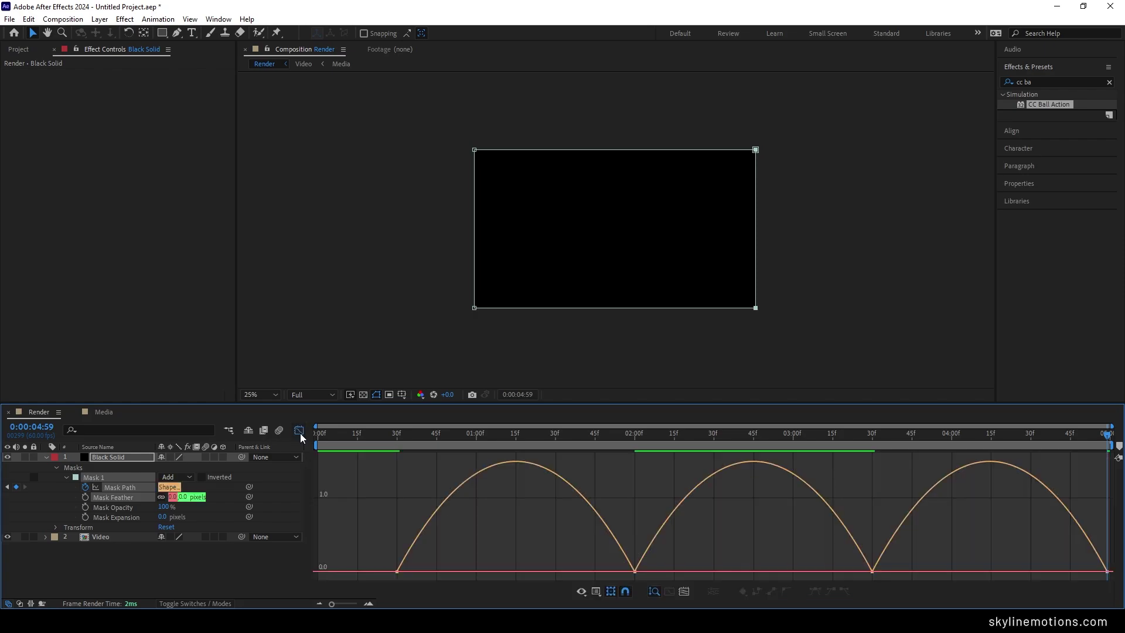
left_click_drag(675, 560, 505, 572)
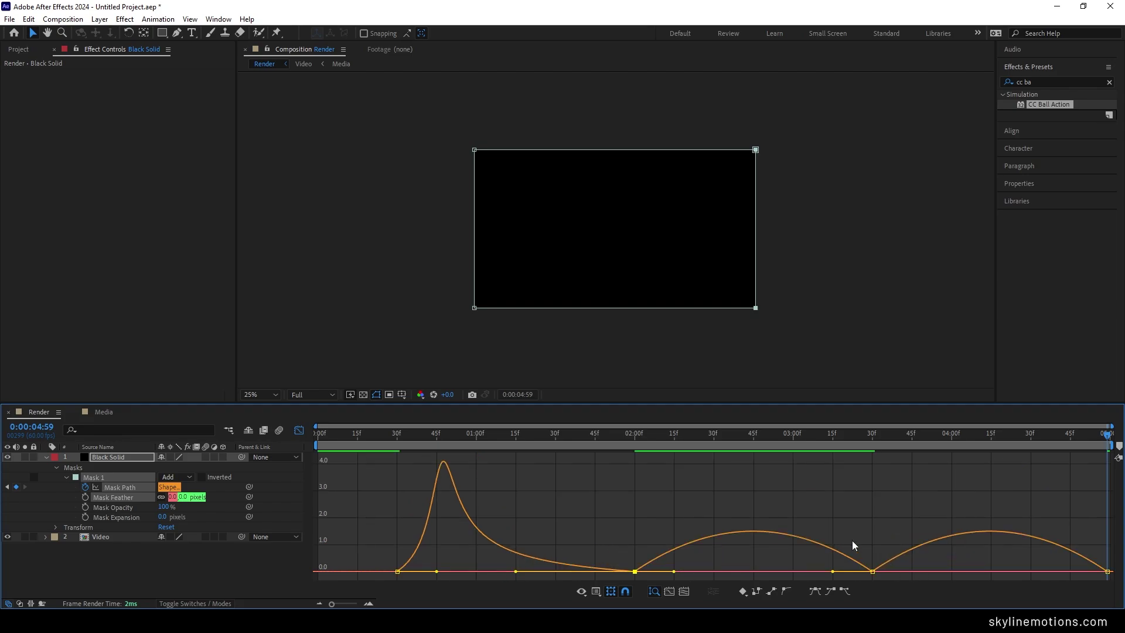
left_click_drag(853, 535, 990, 573)
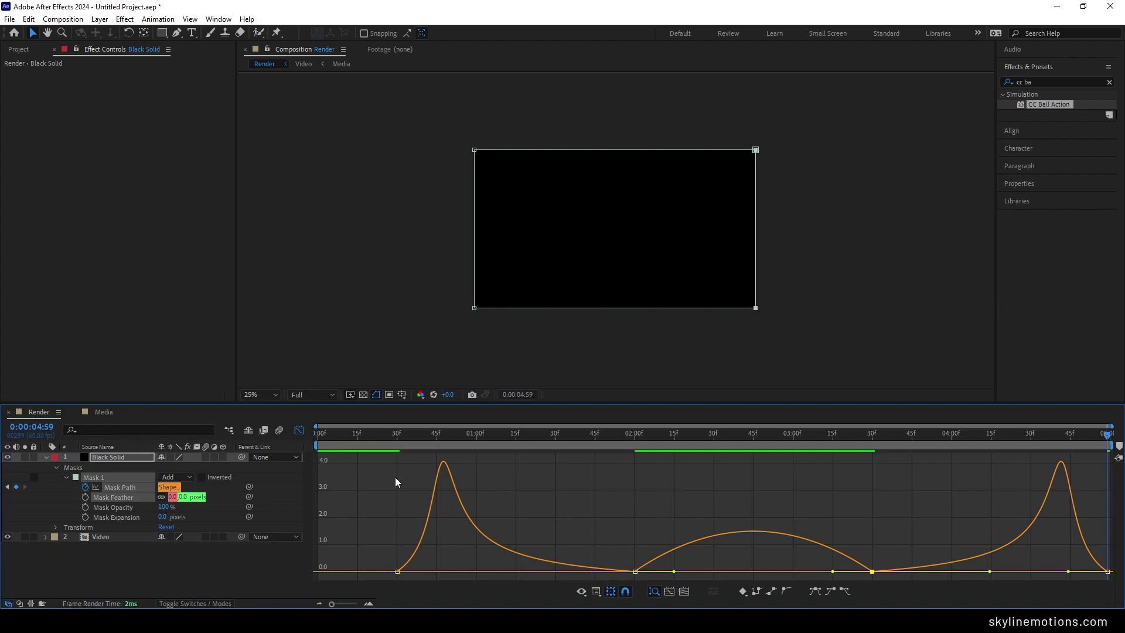
Return from the speed graph to the layer timeline and preview the eased black mask wipe with the frame fitted to the viewer
left_click(299, 430)
key("space")
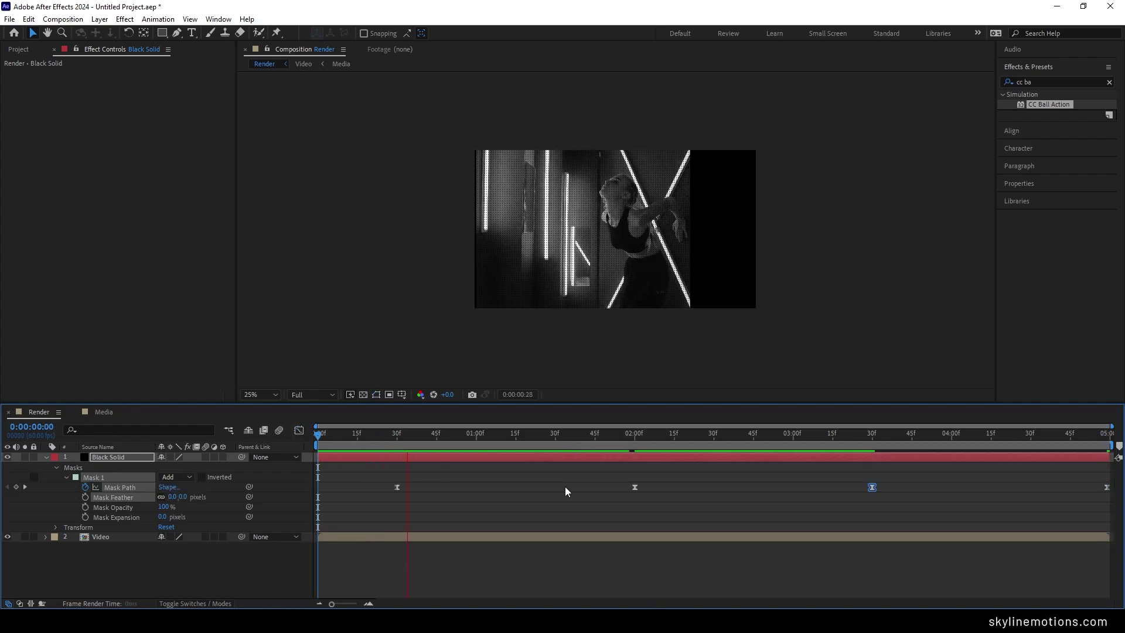
left_click(265, 401)
left_click(261, 185)
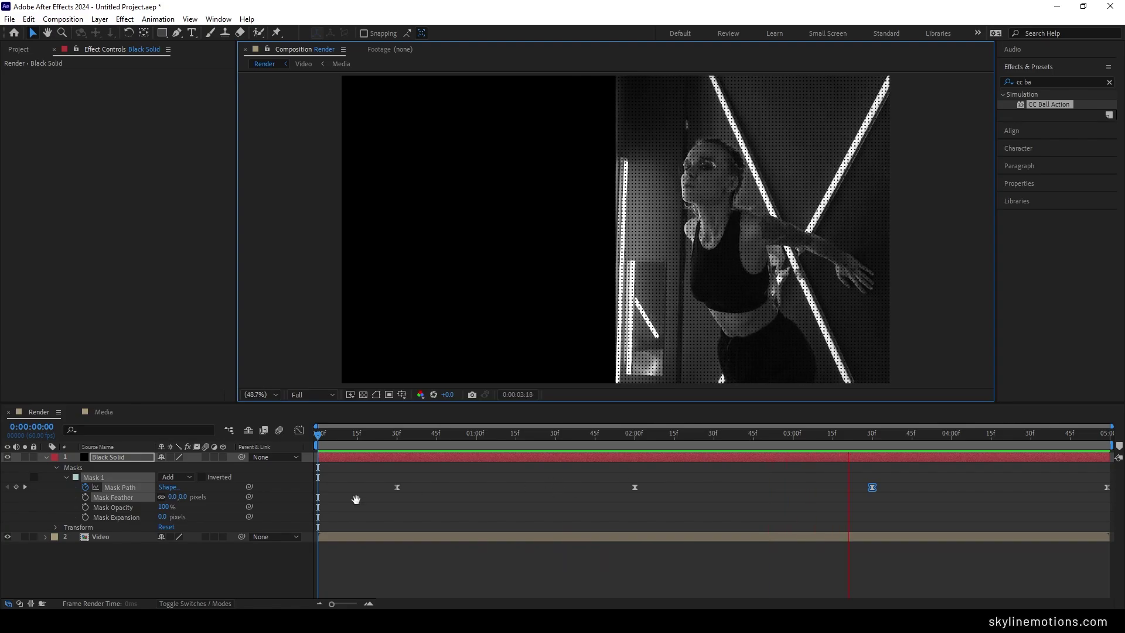
key("space")
left_click(46, 457)
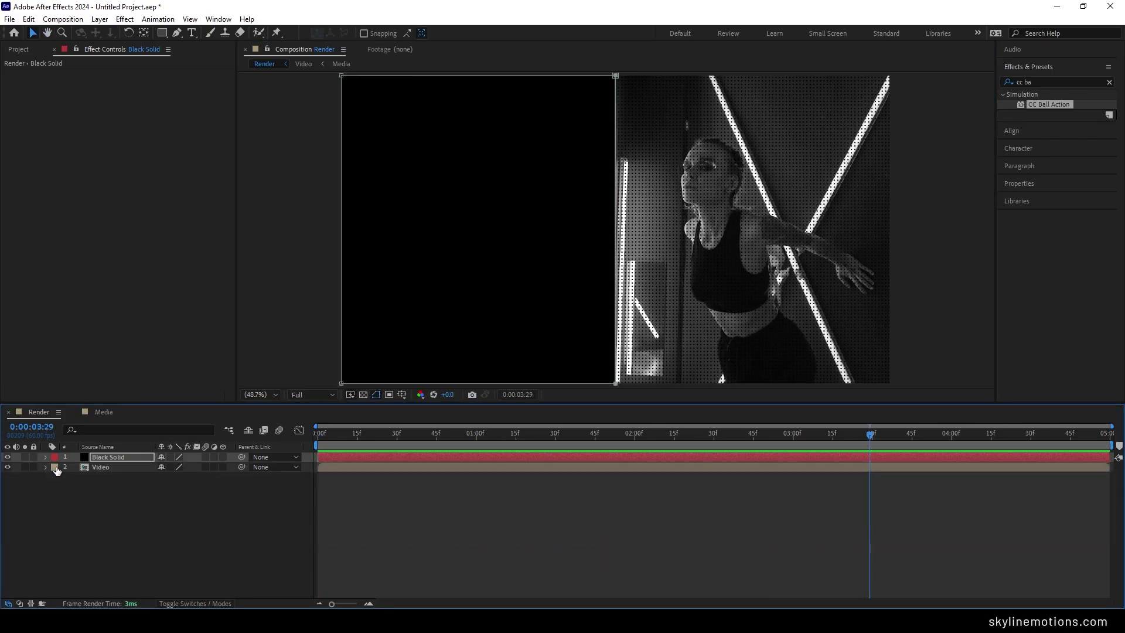
With no layer selected, set the Pen tool to fill None and a white 12 px stroke
left_click(196, 497)
left_click(177, 33)
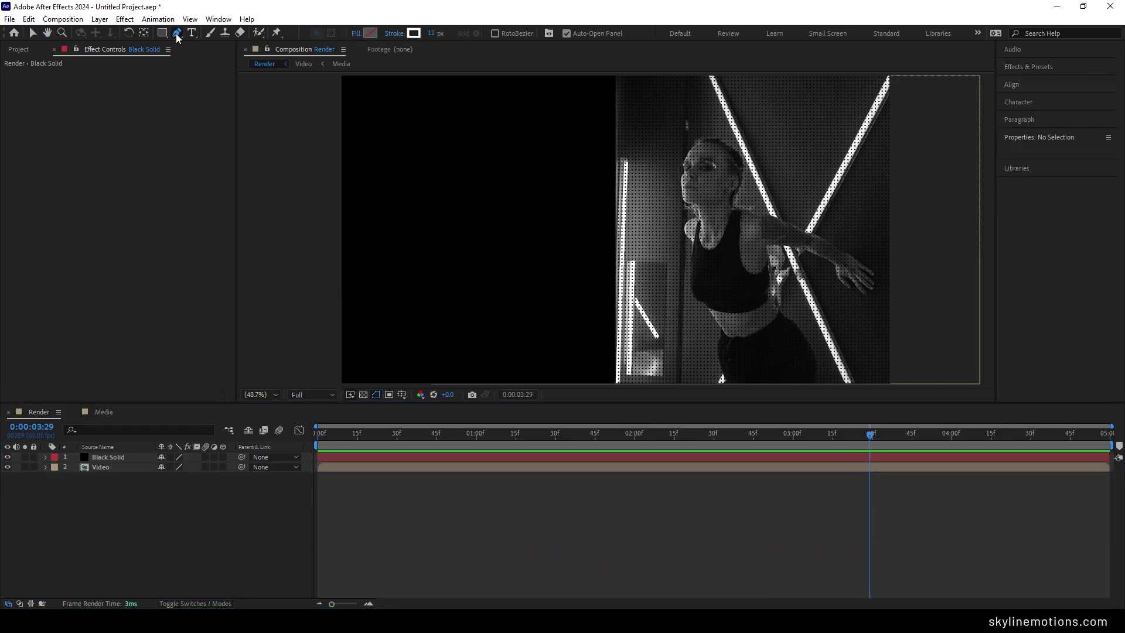
left_click(355, 34)
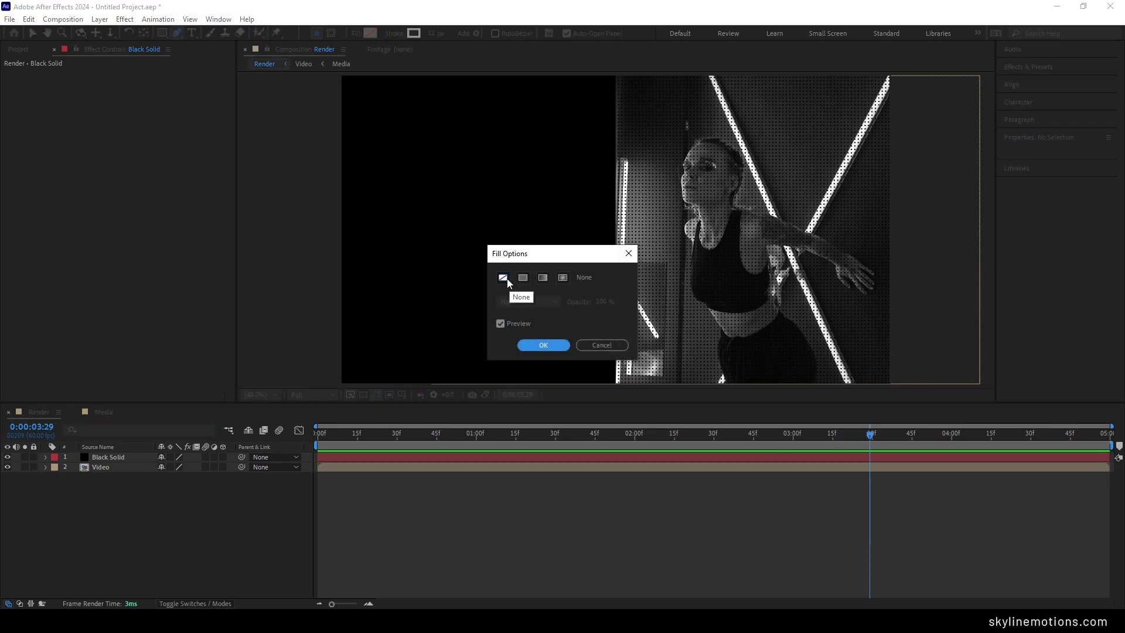
left_click(543, 345)
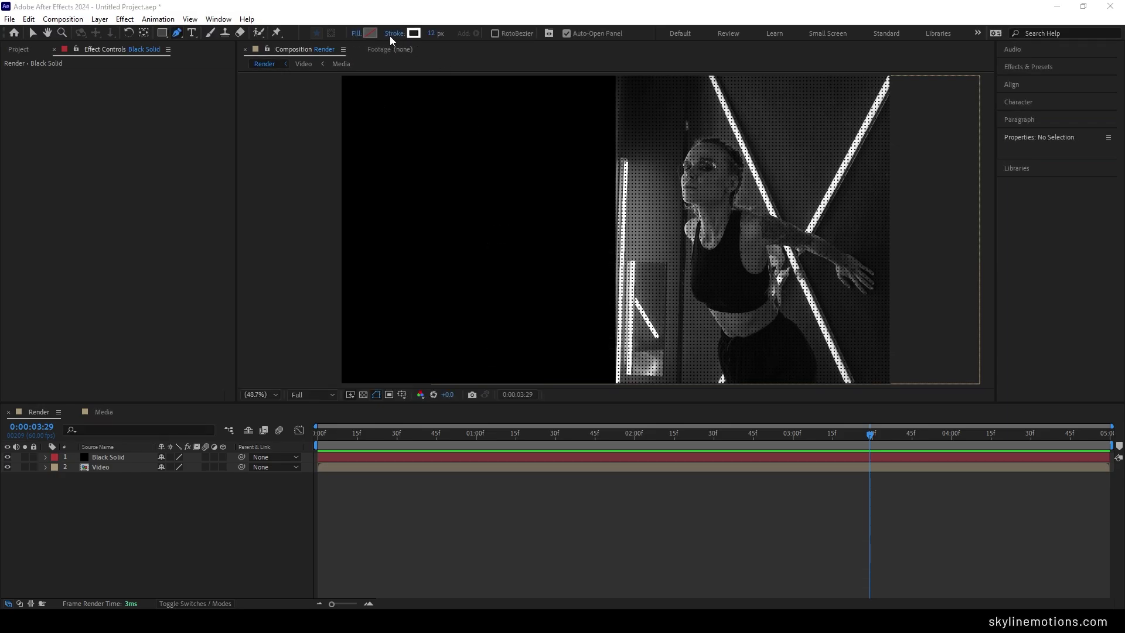
left_click(391, 34)
left_click(543, 345)
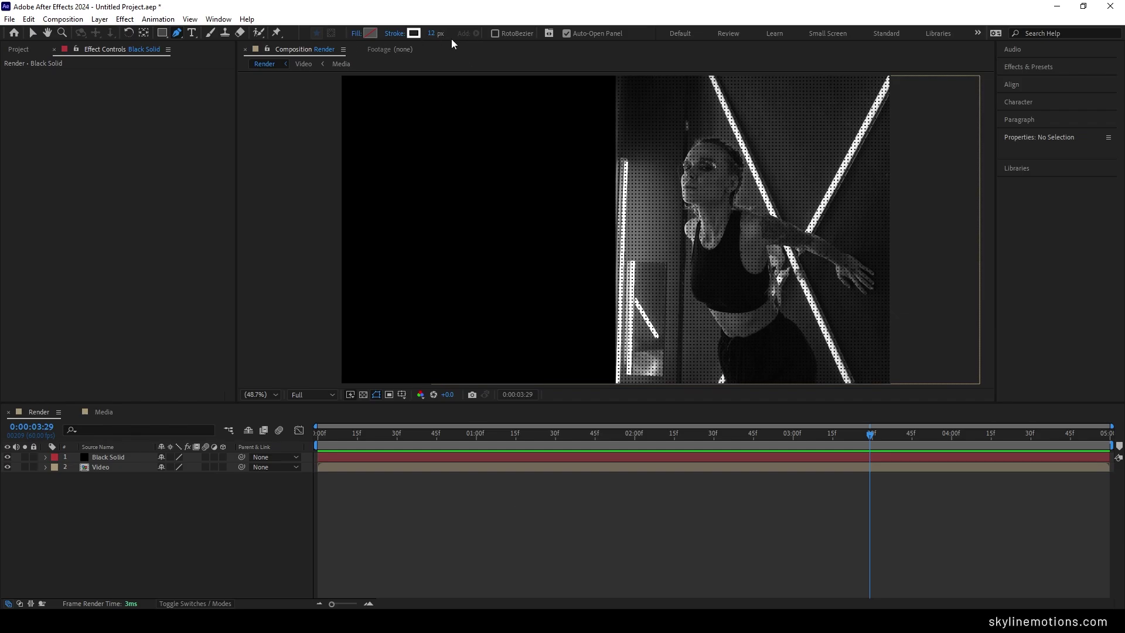
Draw a straight horizontal line from right to left across the lower part of the frame and rename its shape layer as Line
left_click(796, 331)
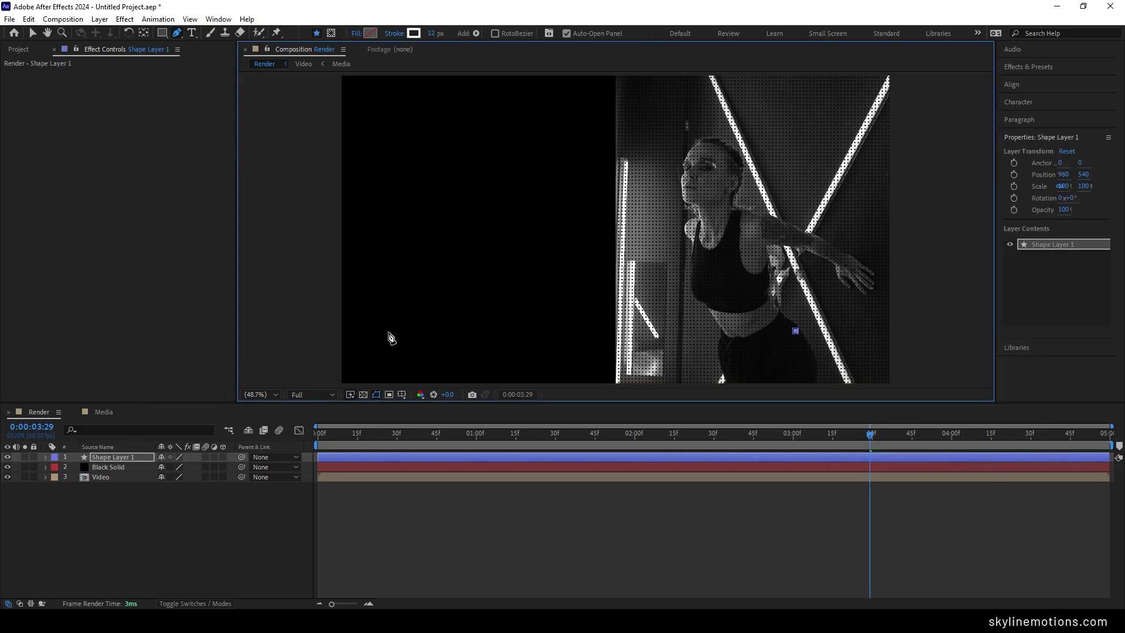
left_click(388, 330)
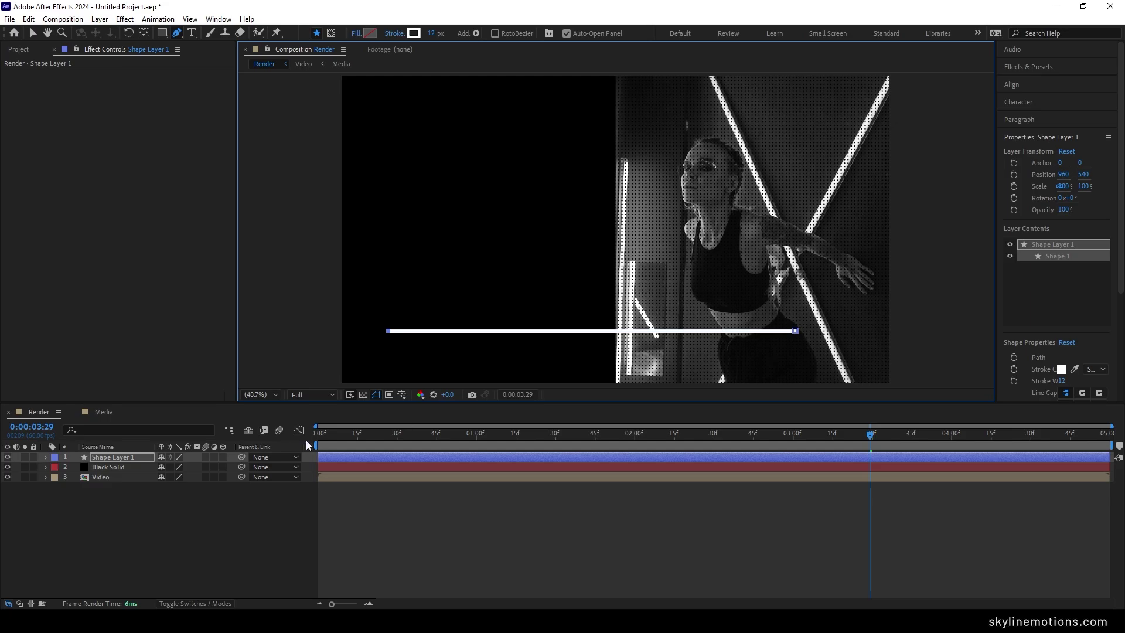
right_click(121, 458)
left_click(163, 423)
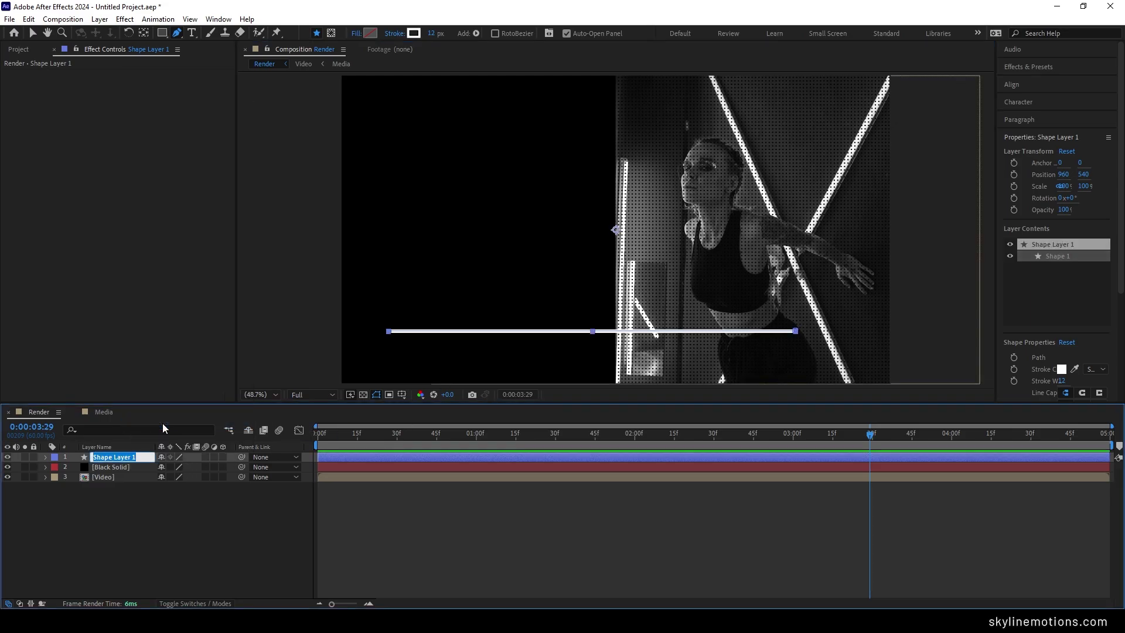
type("Line")
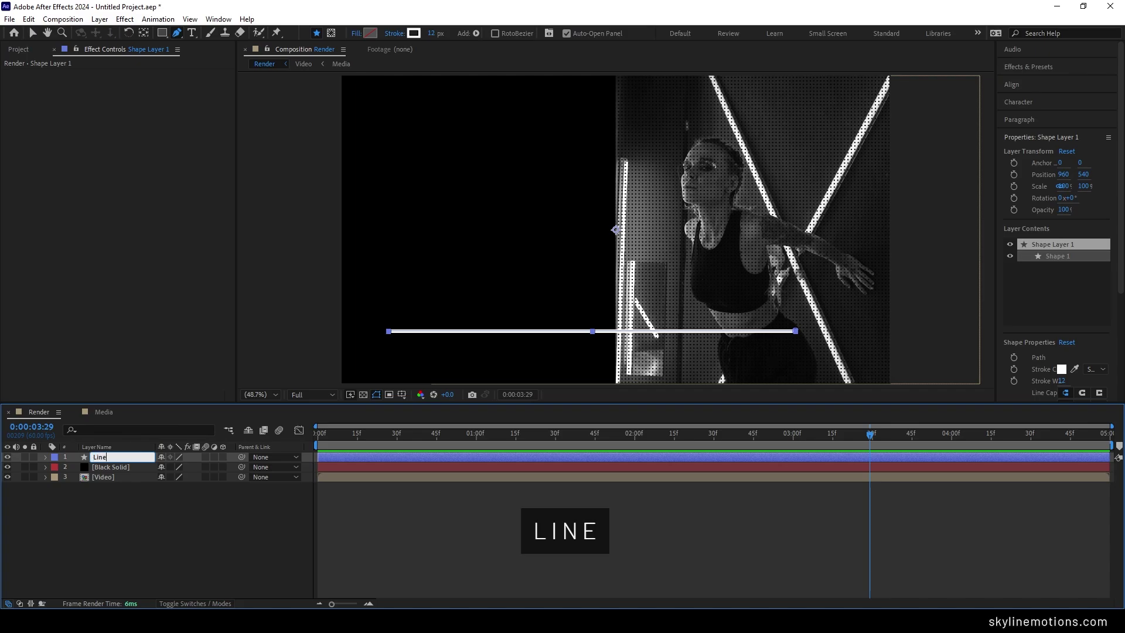
key("Return")
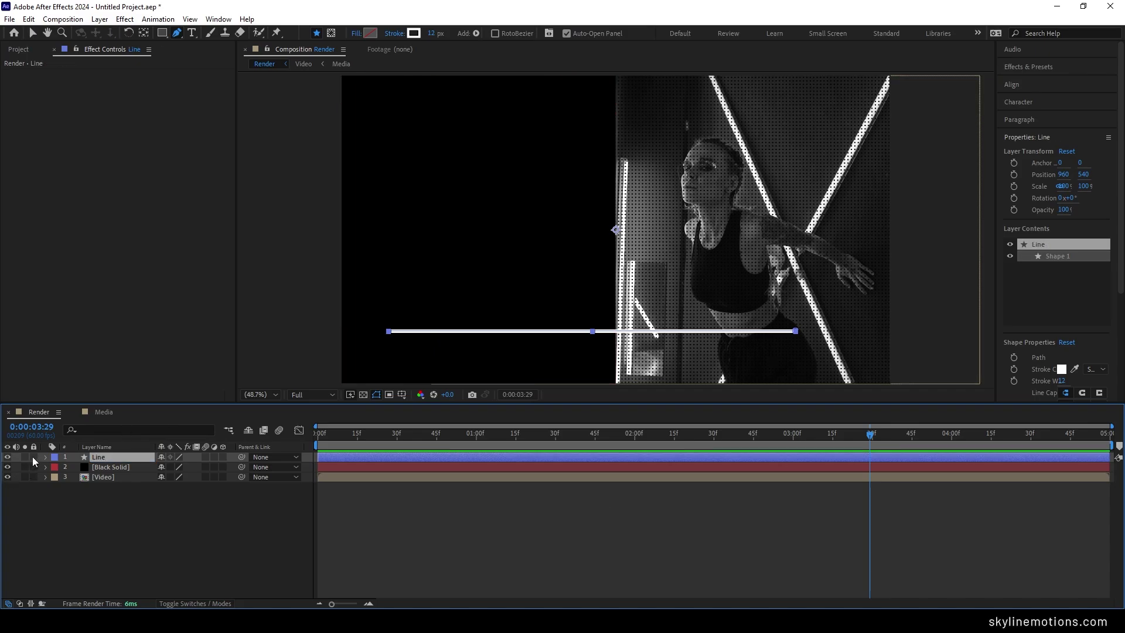
Add Trim Paths to the Line layer and expand its properties
left_click(46, 457)
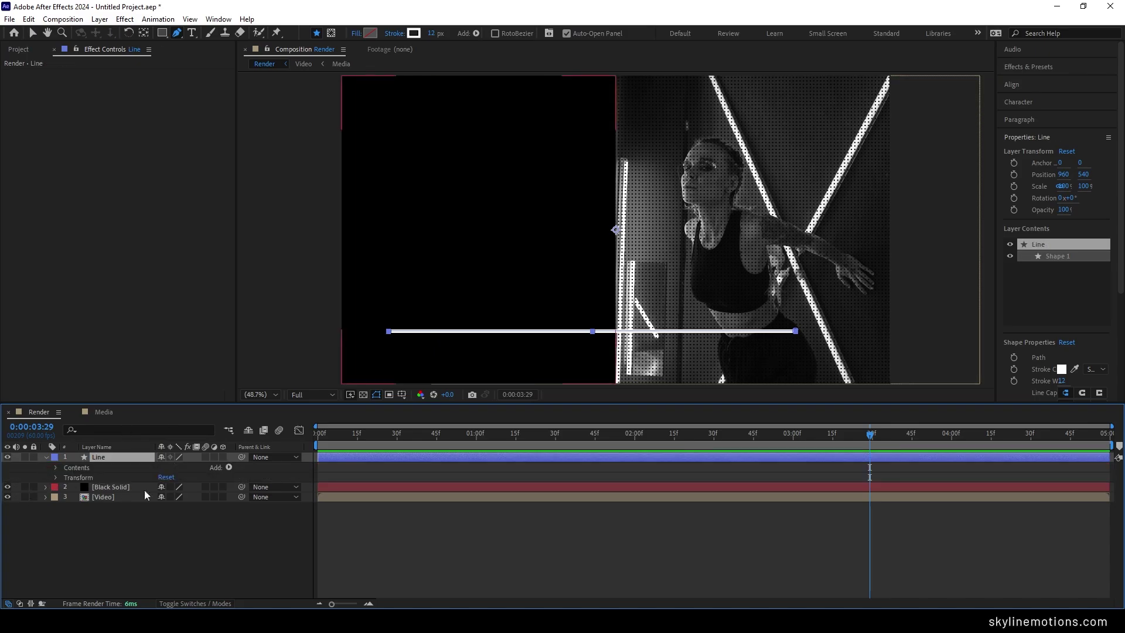
left_click(228, 468)
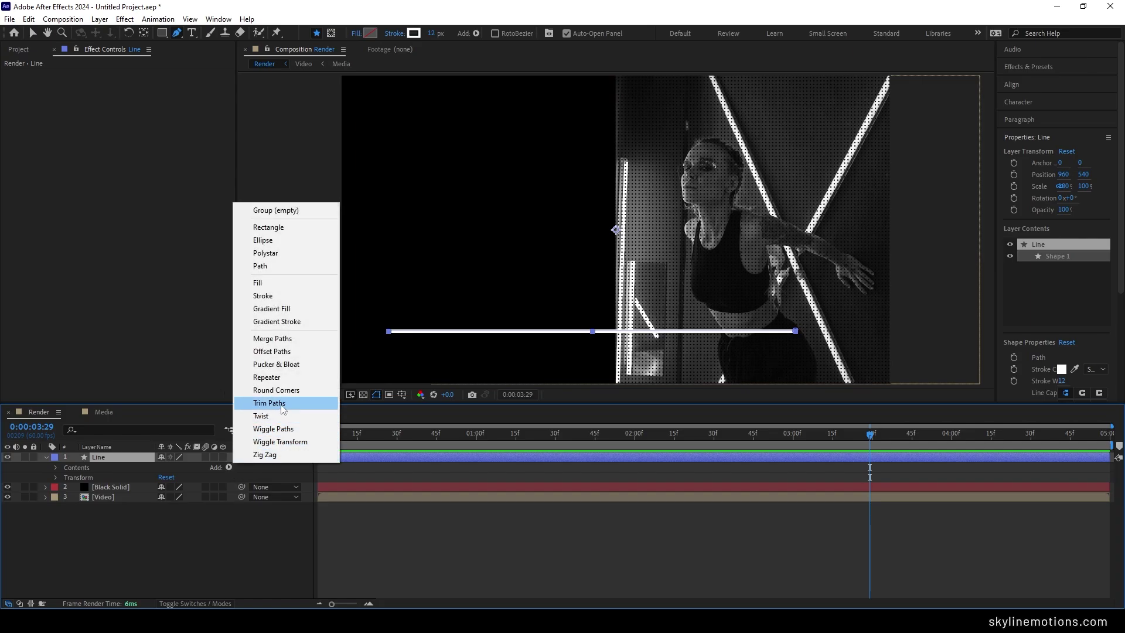
left_click(257, 404)
left_click(65, 488)
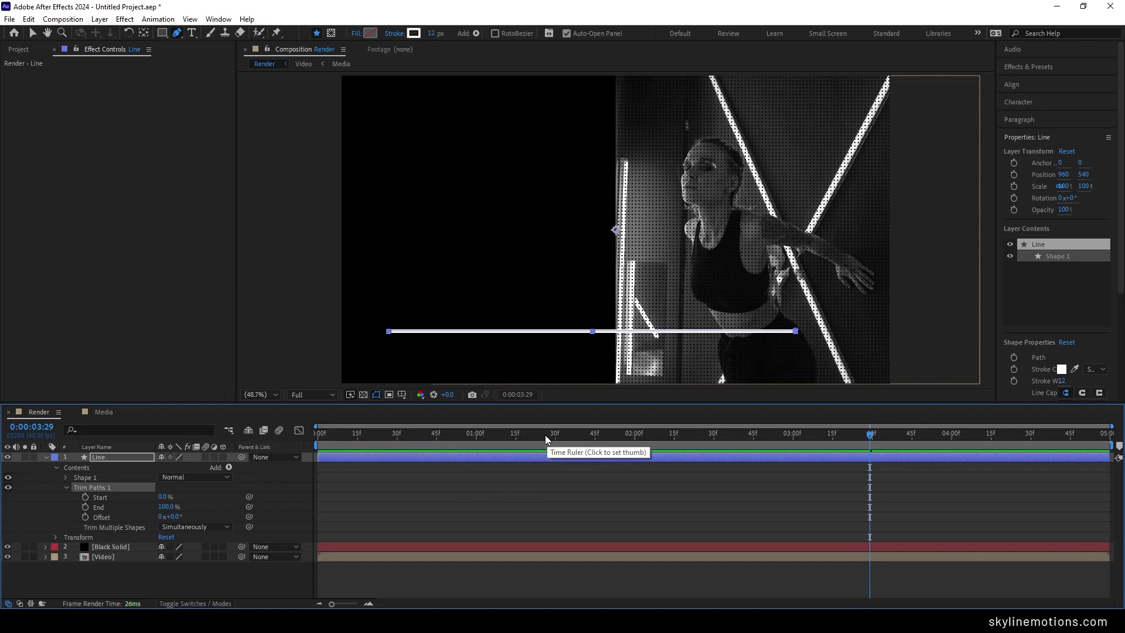
Keyframe the Line's Trim Paths Start at 50% at 0:00:02:00 and at 0% at 0:00:00:30
left_click_drag(544, 435, 636, 451)
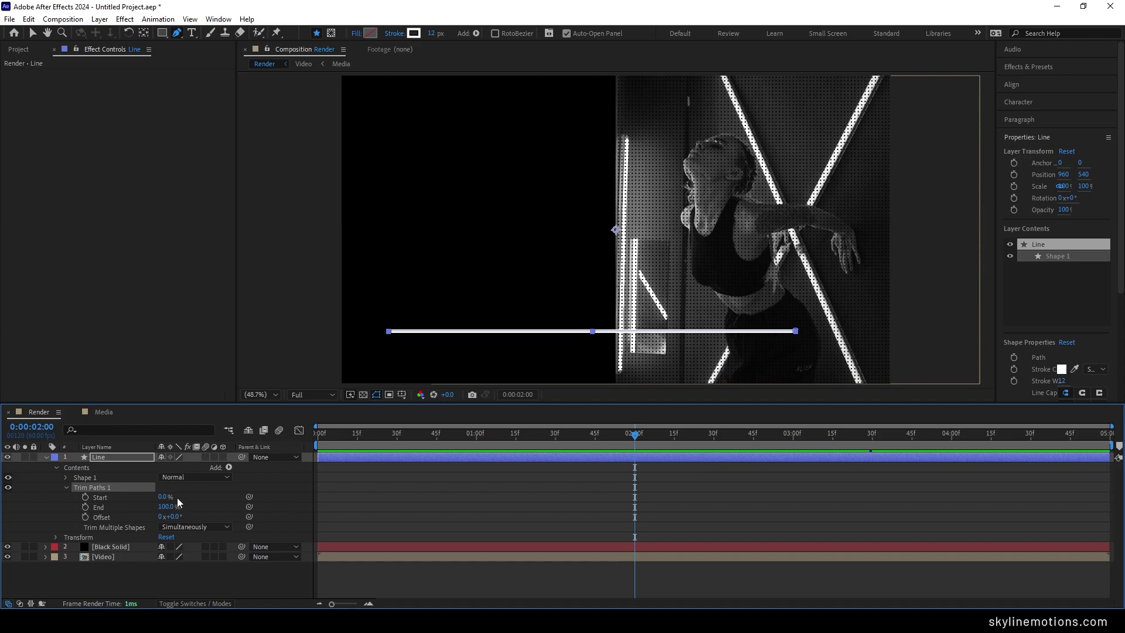
left_click(163, 496)
type("50")
key("Return")
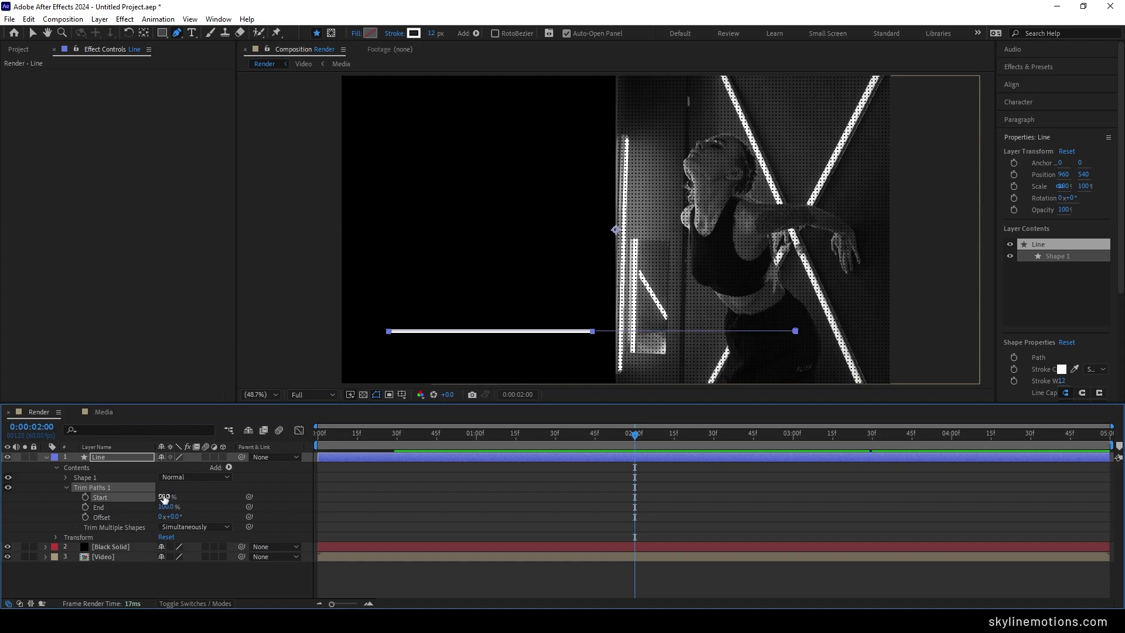
left_click(86, 497)
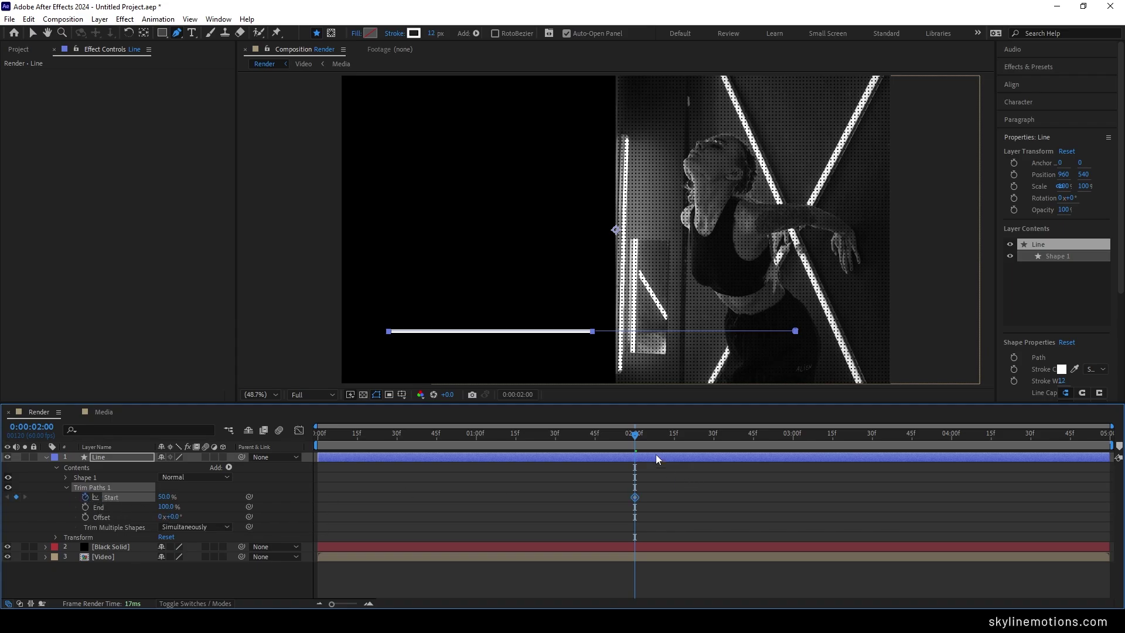
left_click_drag(563, 444, 396, 448)
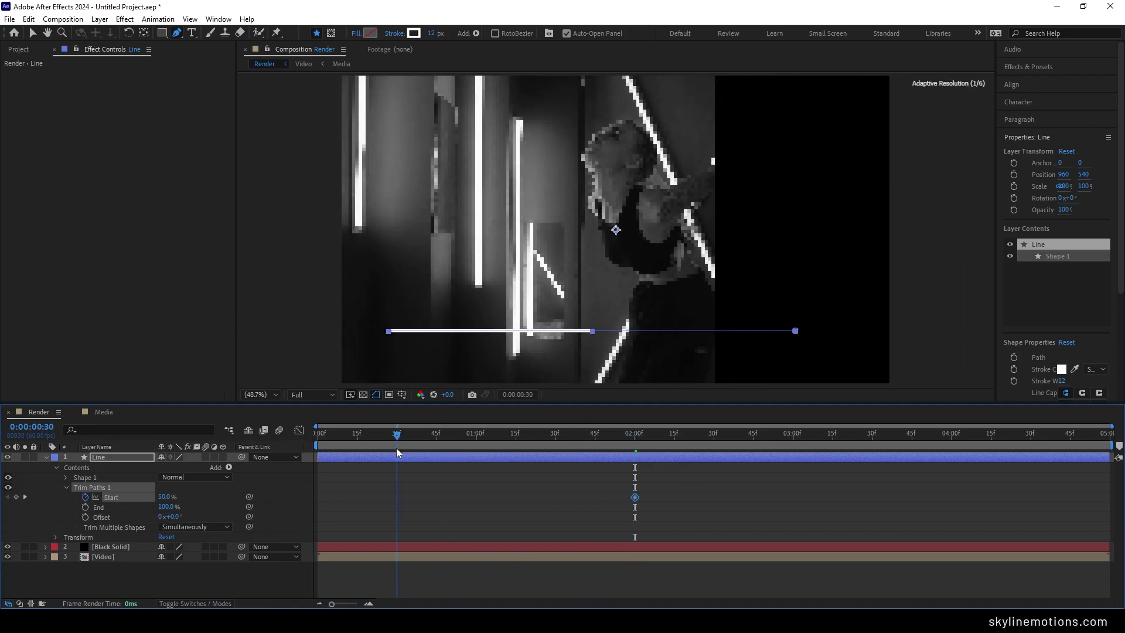
left_click(166, 497)
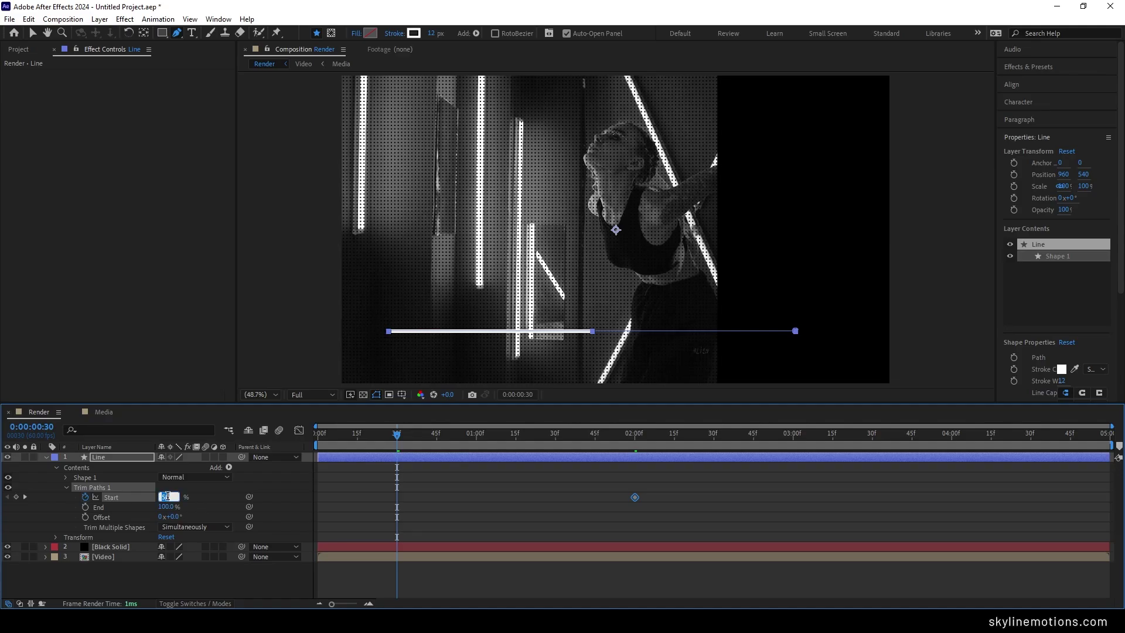
type("0")
key("Return")
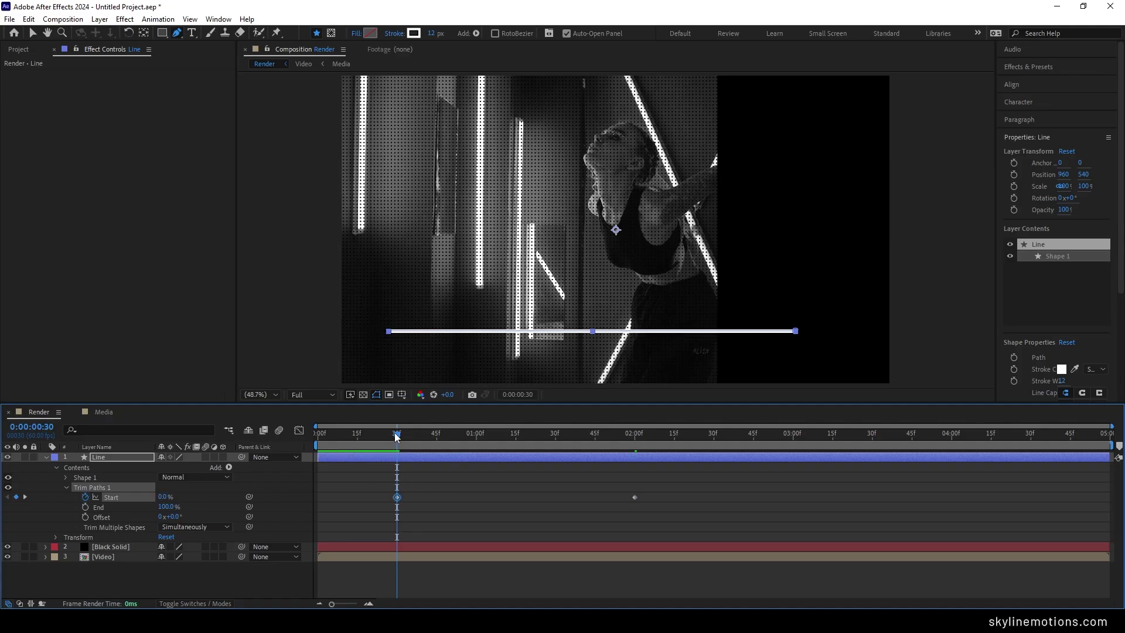
Hold the Line's Trim Paths Start at 50% with a keyframe at 0:00:03:30, set it to 100% at 0:00:04:59, and scrub through the result
left_click_drag(397, 436, 836, 473)
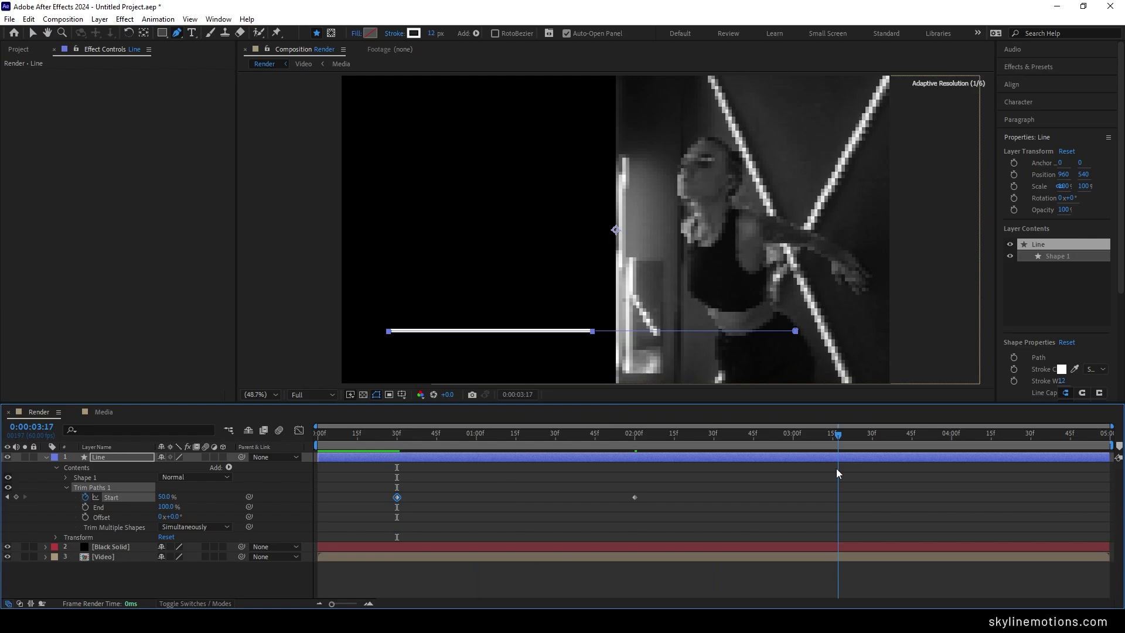
key("space")
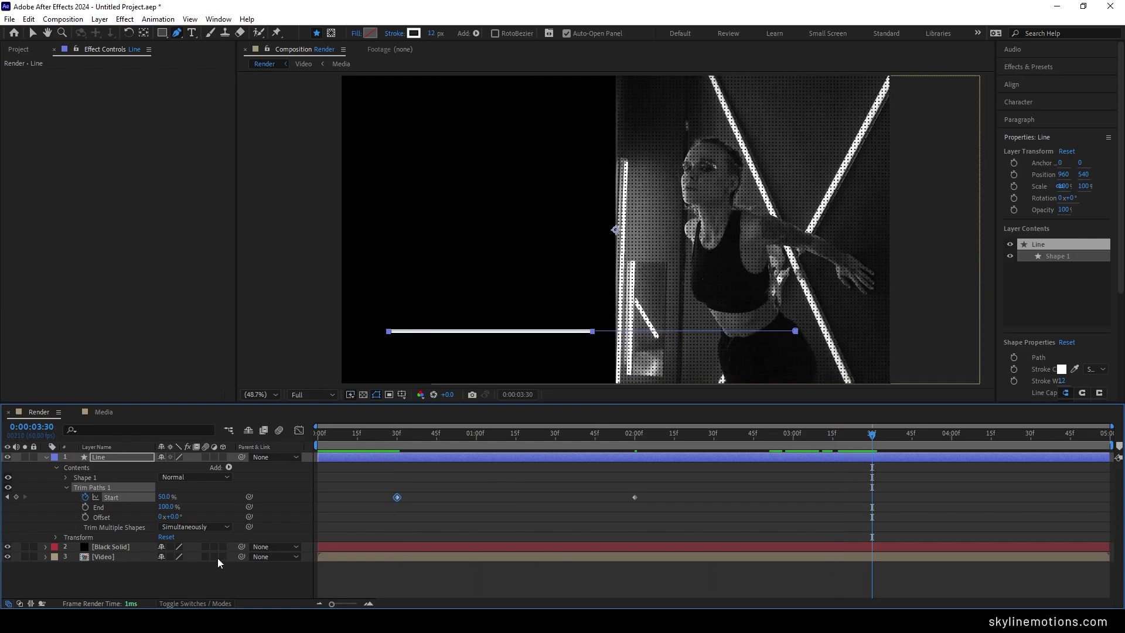
left_click(16, 497)
key("End")
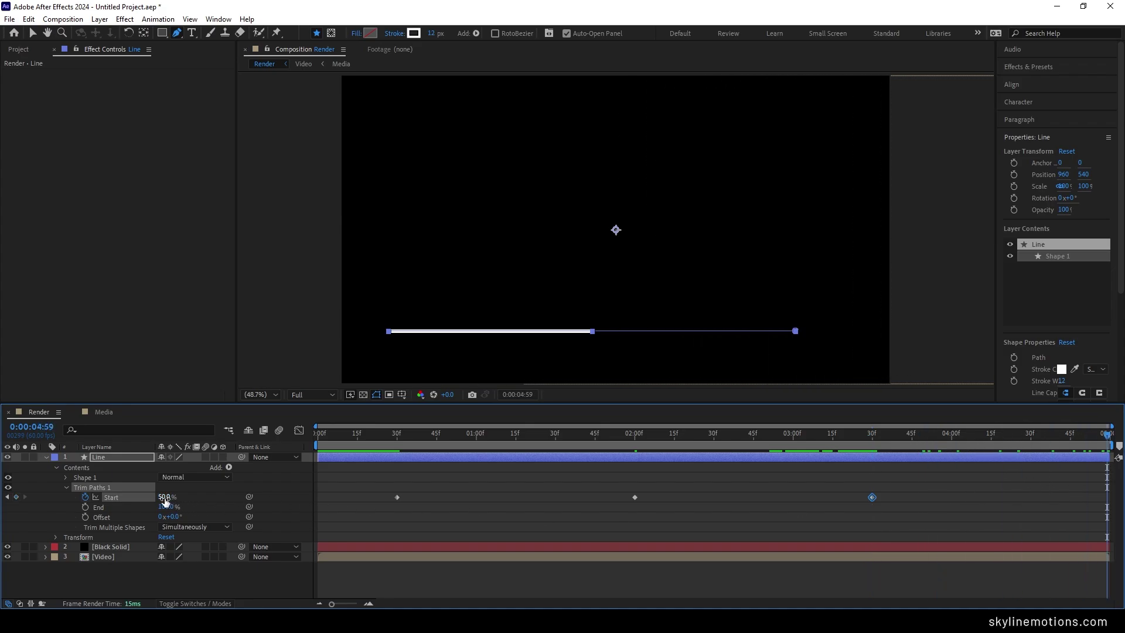
left_click_drag(170, 497, 211, 497)
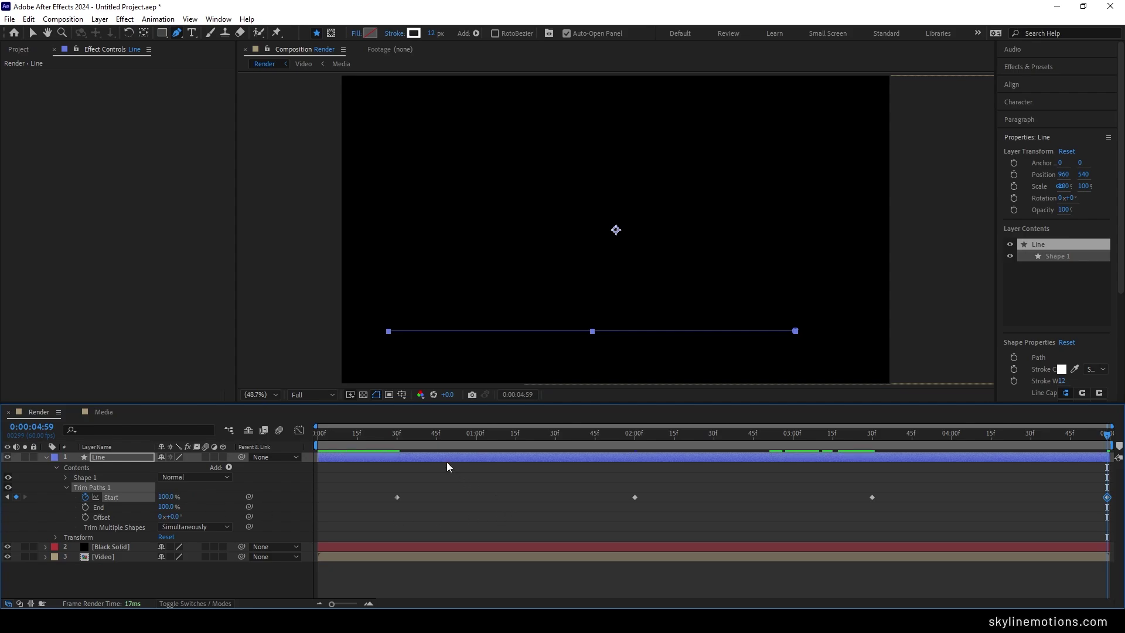
left_click_drag(378, 433, 1062, 462)
left_click_drag(870, 481, 581, 490)
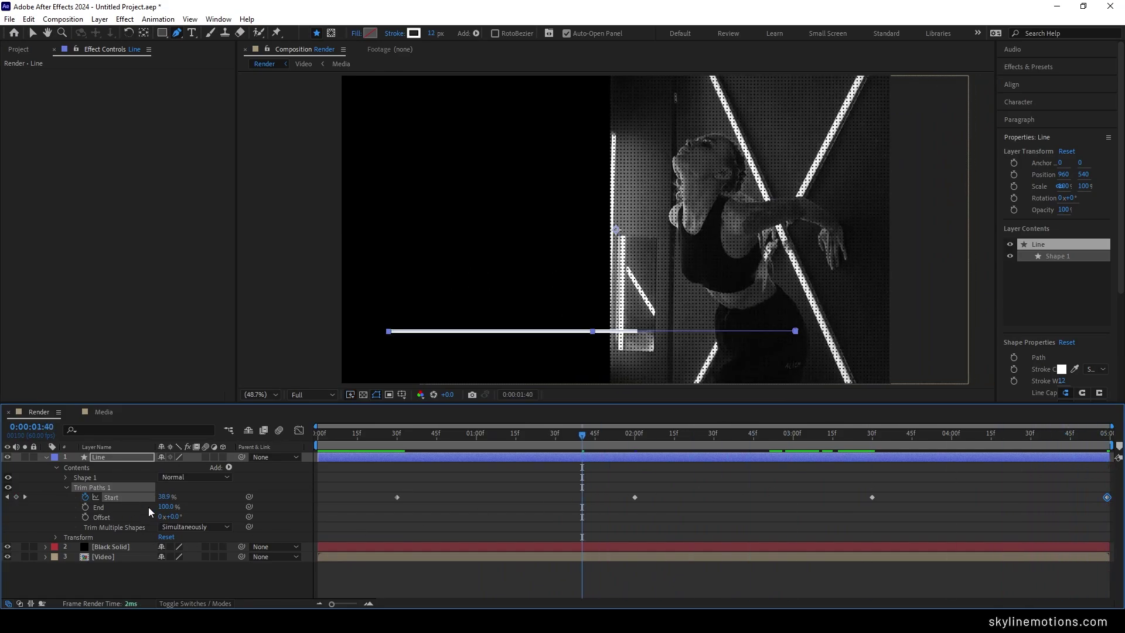
Keyframe the Line's Trim Paths End at 100% at 0:00:01:30 and 0% at 0:00:00:00, and preview the line animation
left_click_drag(511, 437, 556, 449)
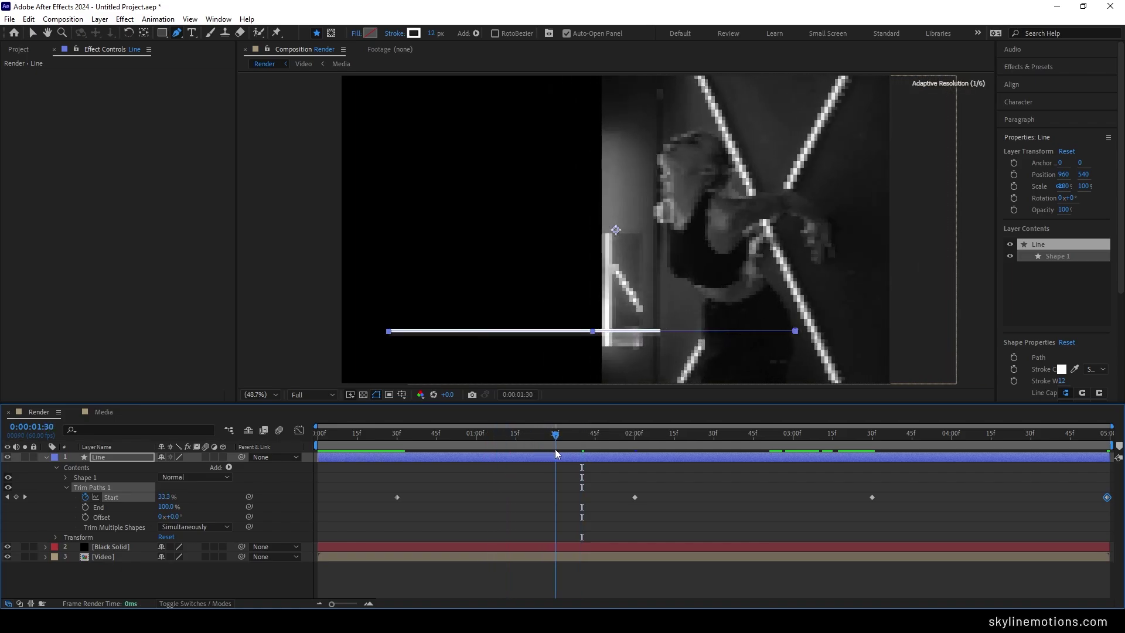
left_click(86, 511)
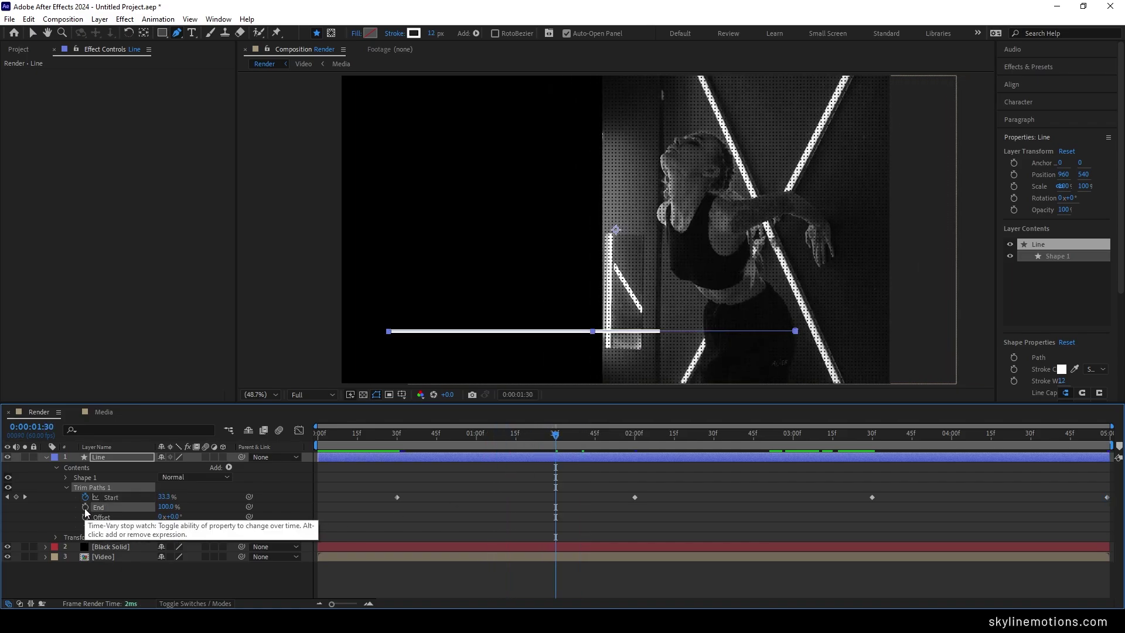
left_click(85, 507)
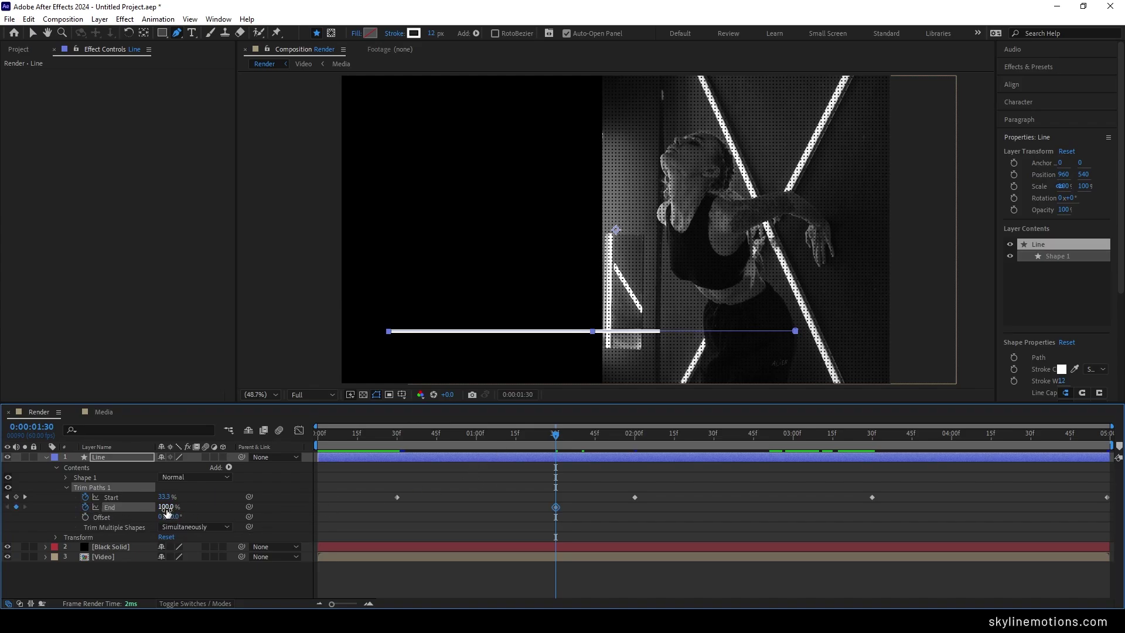
left_click_drag(511, 445, 318, 440)
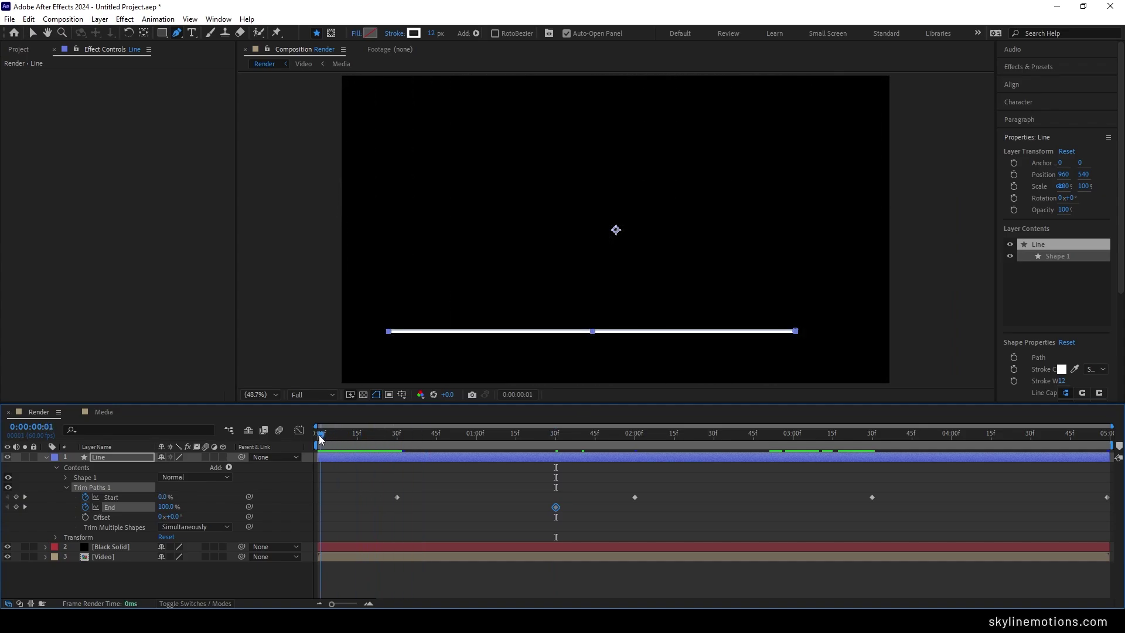
left_click_drag(174, 513, 99, 505)
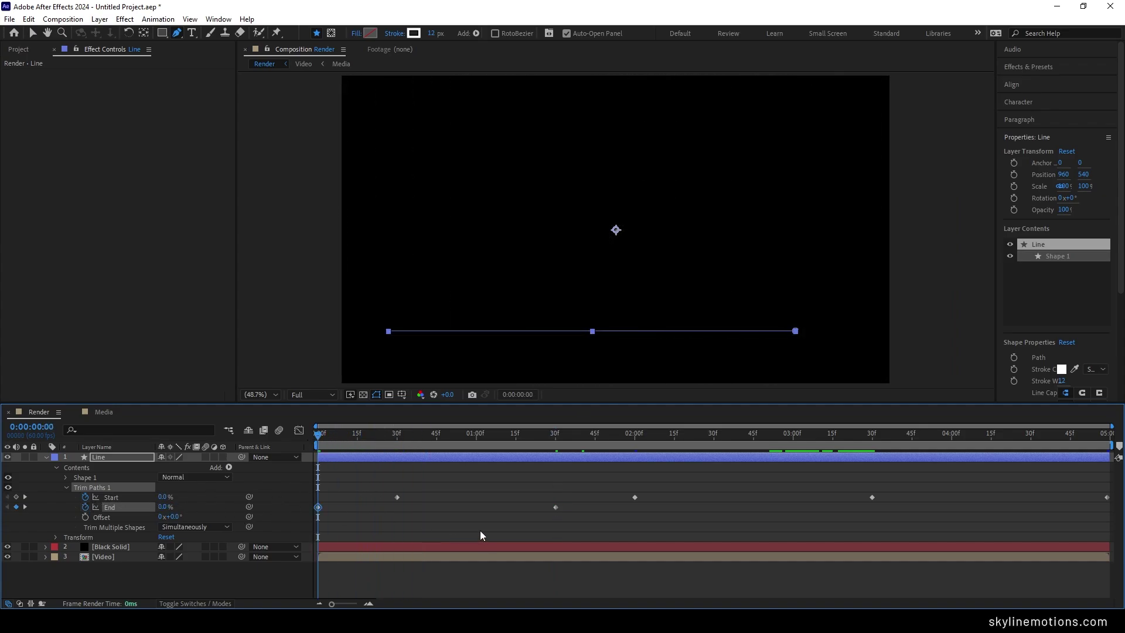
key("space")
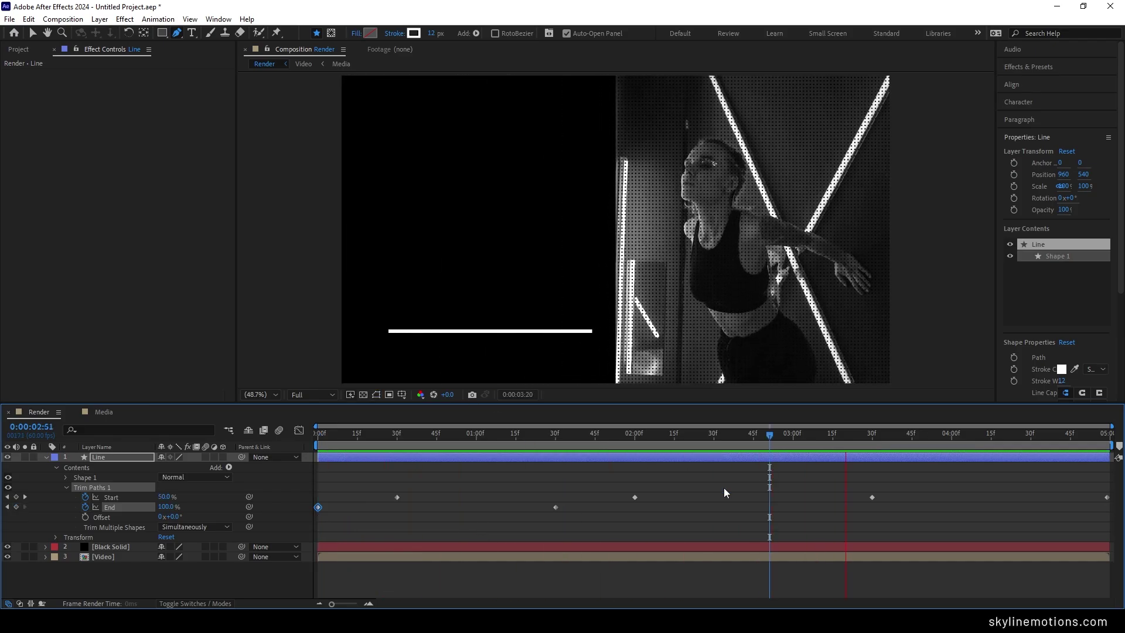
left_click_drag(736, 435, 738, 435)
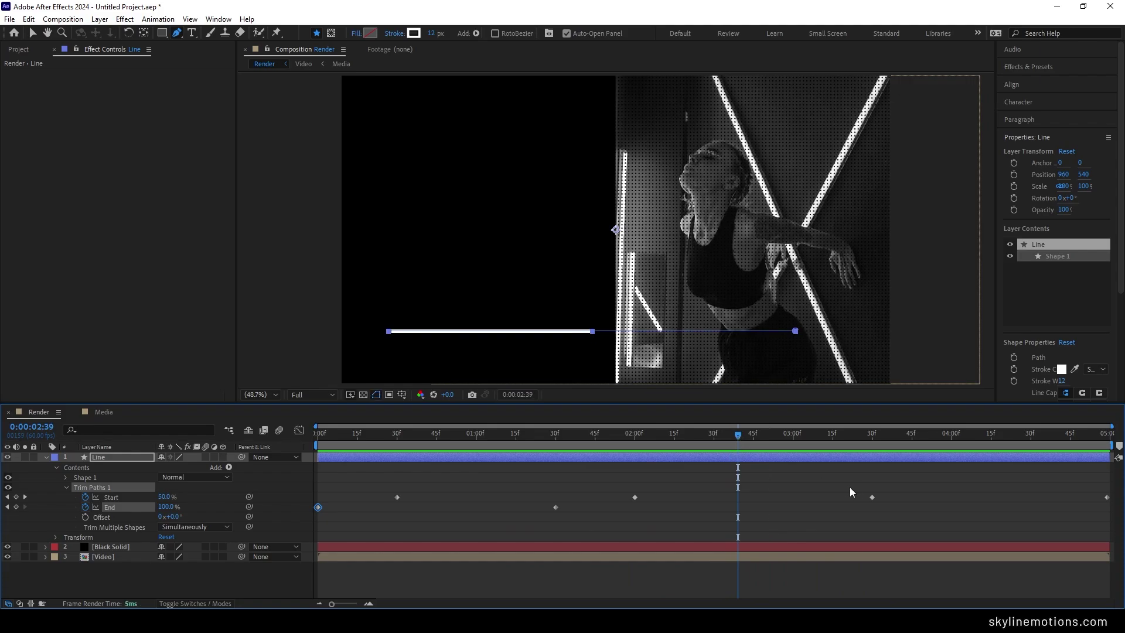
Apply Easy Ease to the Line's Trim Paths Start keyframes at 0:00:03:30 and 0:00:04:59
left_click_drag(849, 477, 1107, 534)
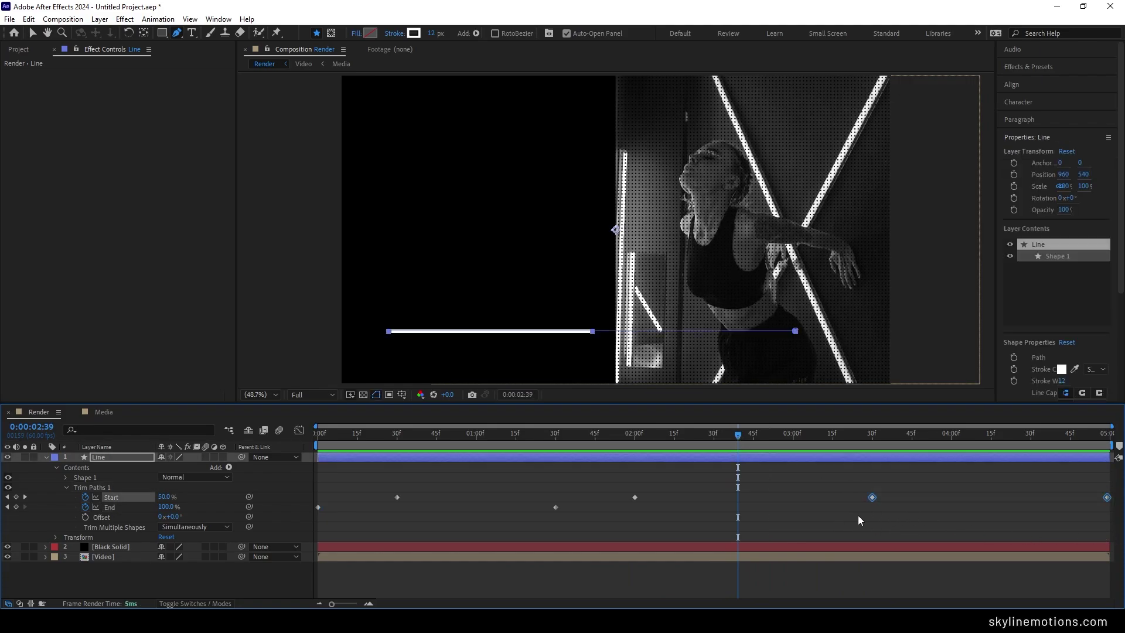
key("F9")
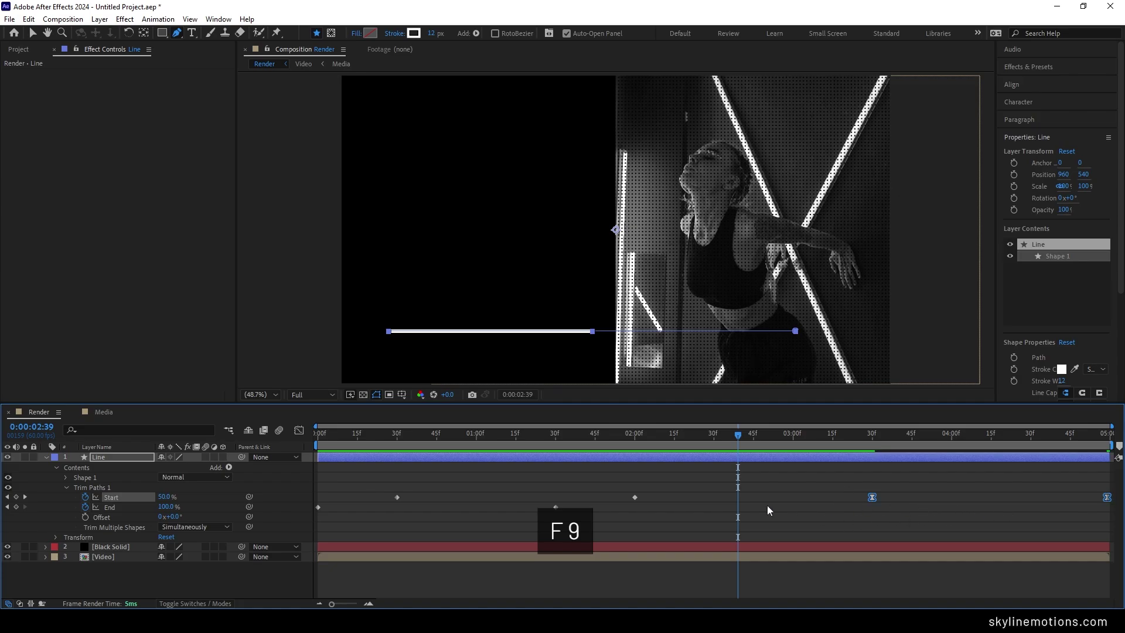
Apply Easy Ease to the remaining Trim Paths Start and End keyframes and shape their speed curves to peak early with a long slow-down
left_click_drag(698, 481, 314, 520)
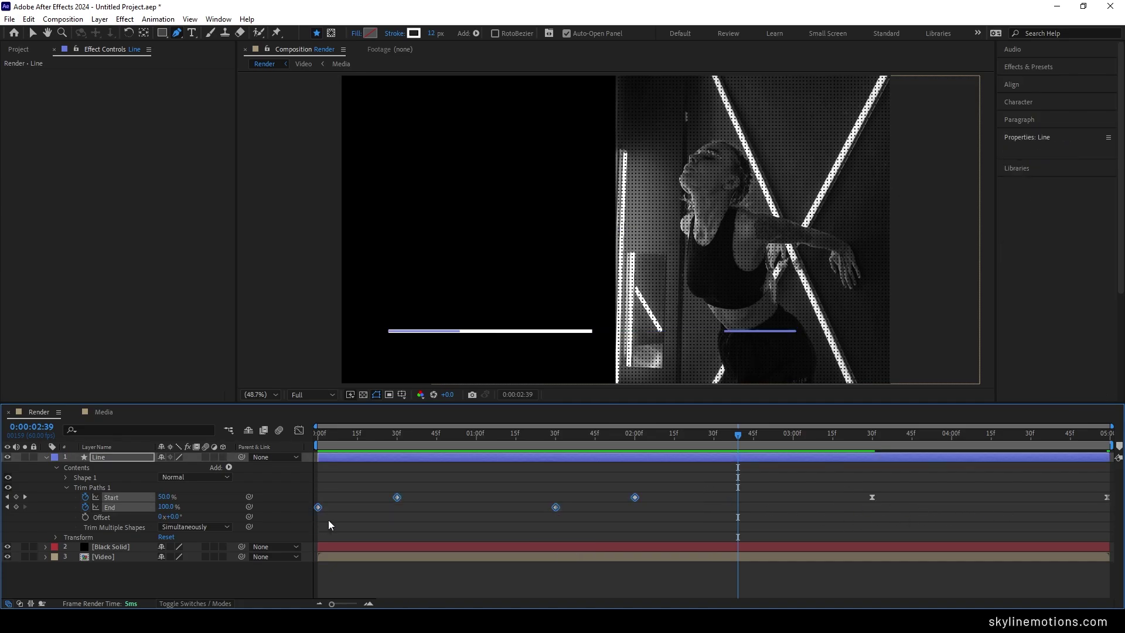
key("F9")
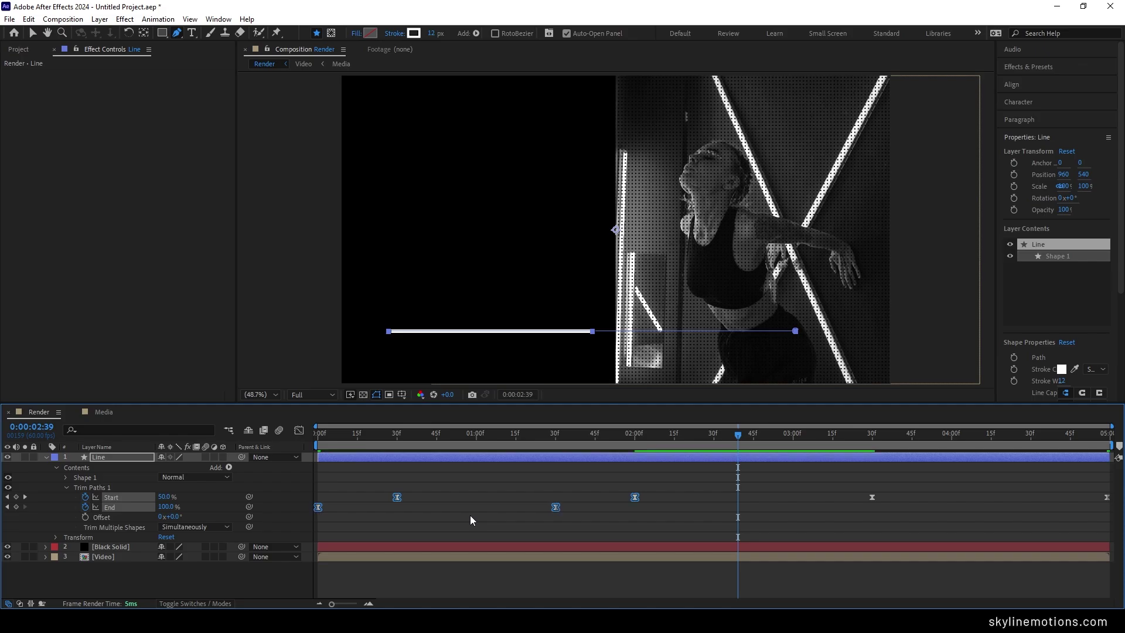
left_click(299, 432)
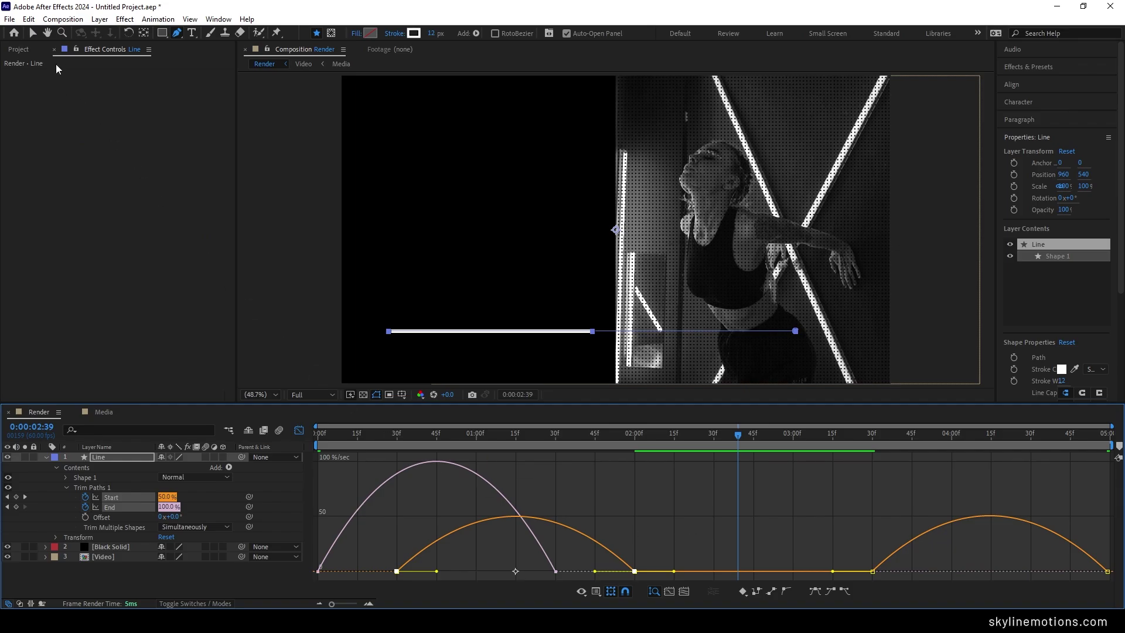
left_click(33, 32)
left_click_drag(680, 561, 424, 571)
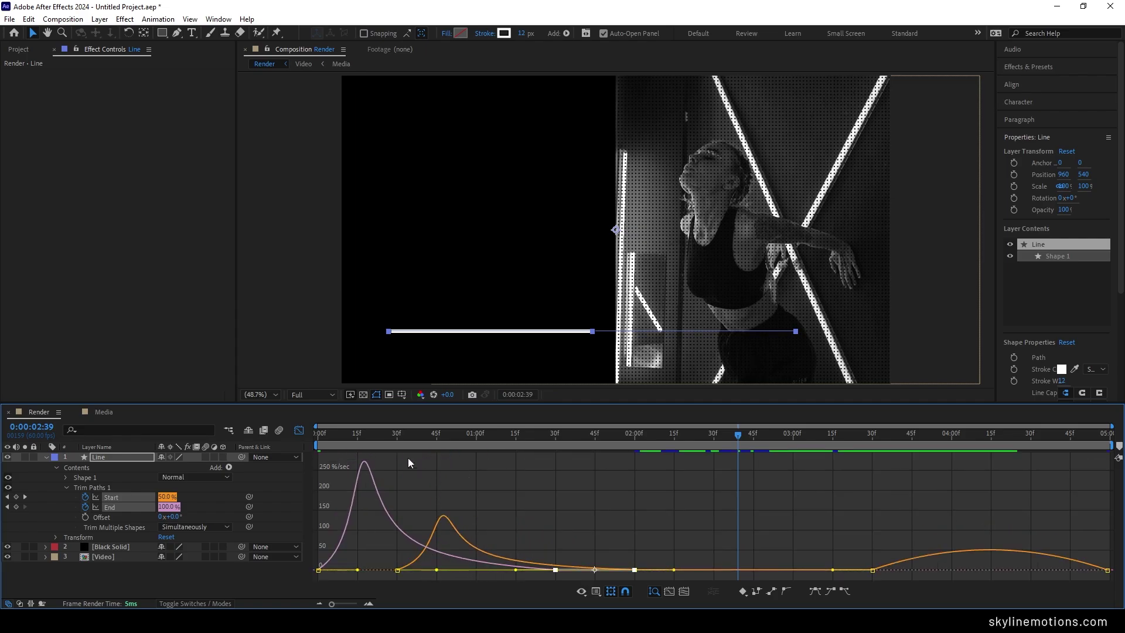
Reshape the speed curve of the Line's last Trim Paths Start segment to build slowly and peak late, and preview the animation
left_click(866, 557)
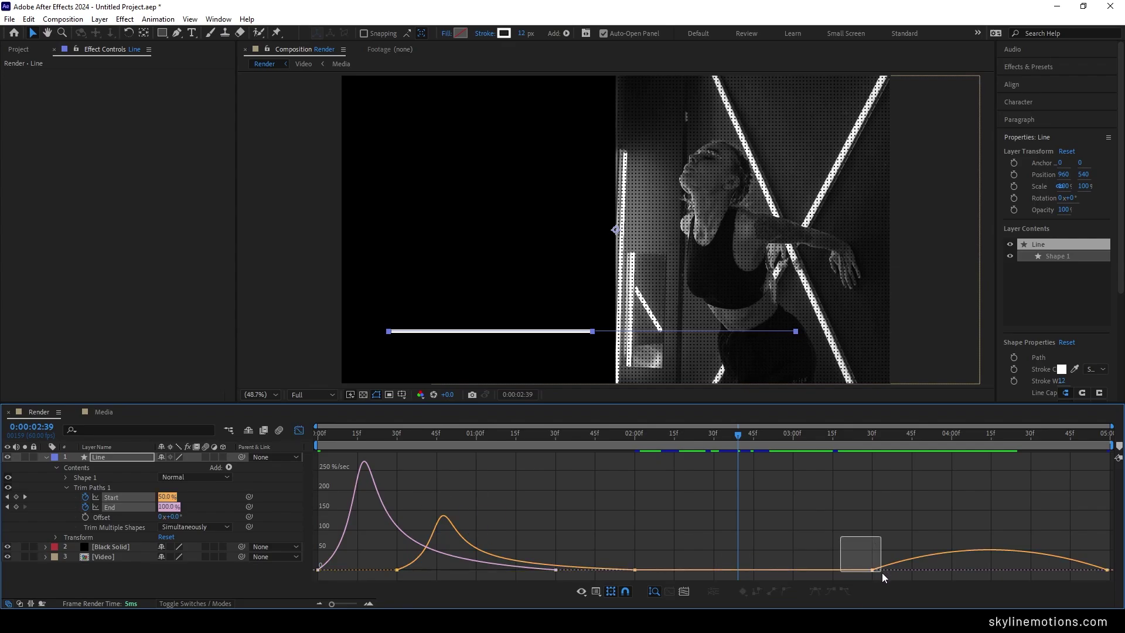
left_click_drag(881, 572, 1006, 576)
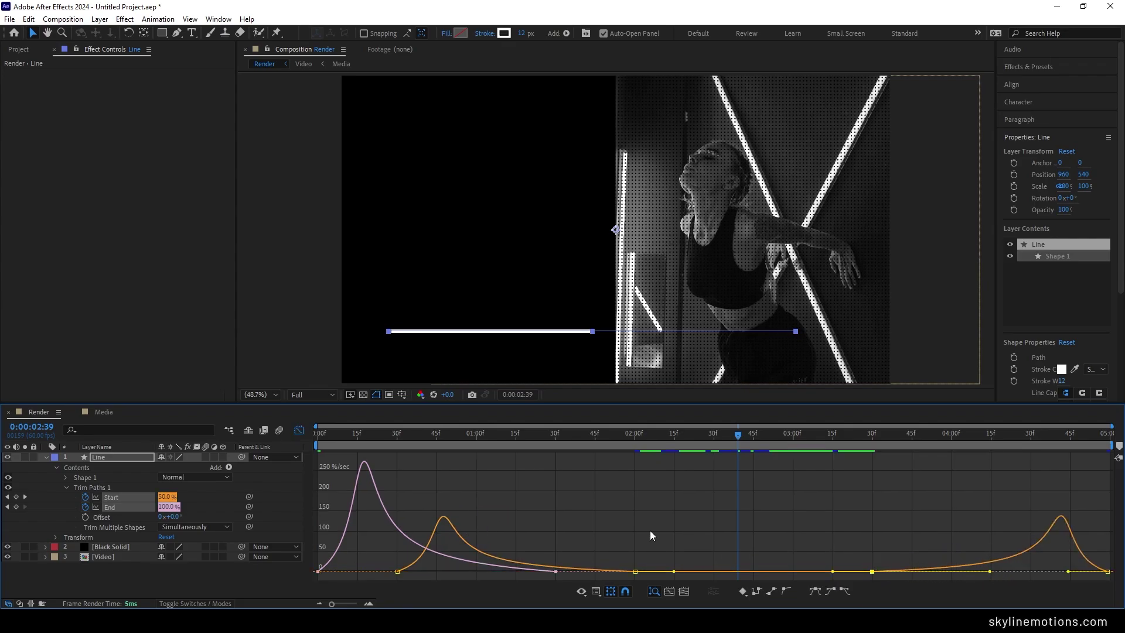
left_click(299, 431)
key("Home")
key("space")
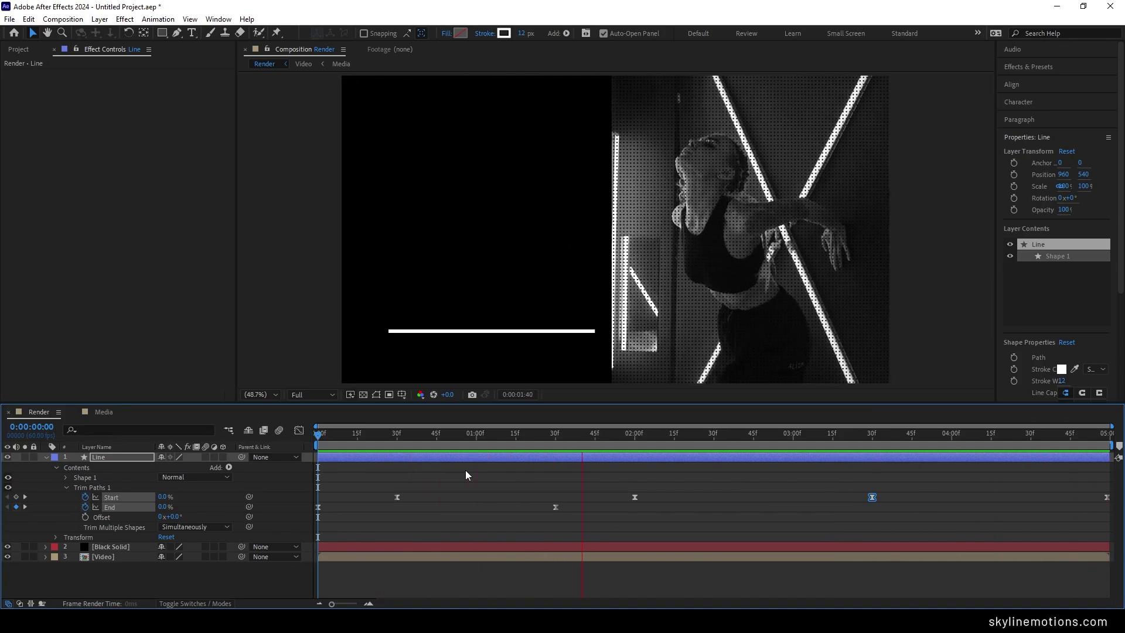
key("space")
Apply Gradient Ramp to the Line layer, placing the ramp start at about 124, 786 and the ramp end at about 941, 1006
left_click(47, 457)
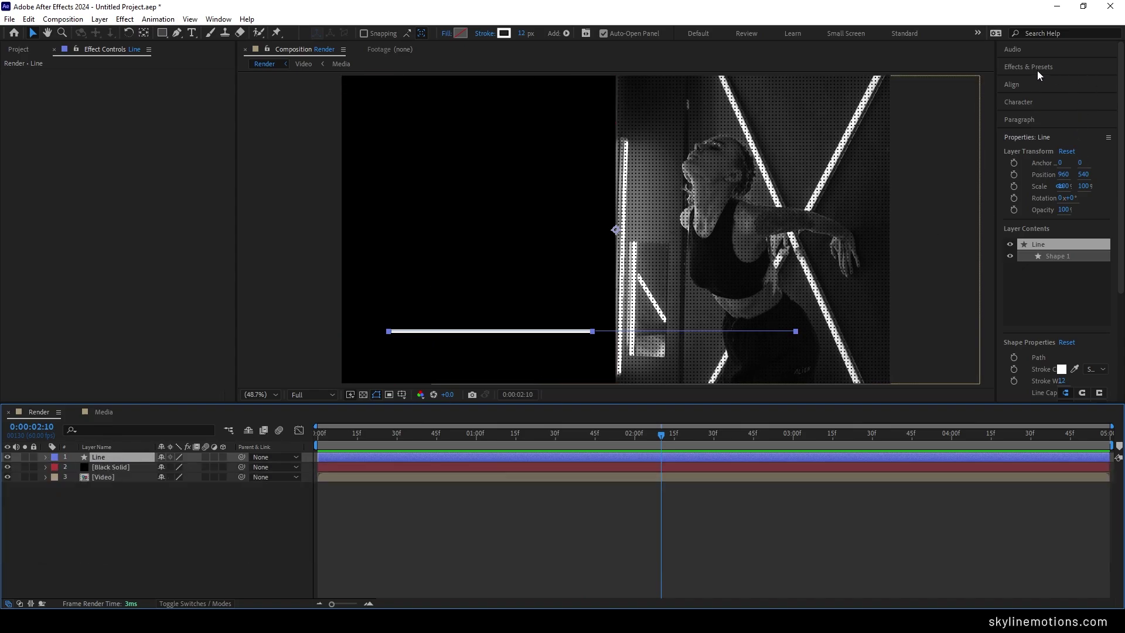
left_click(1016, 66)
key("ctrl+f")
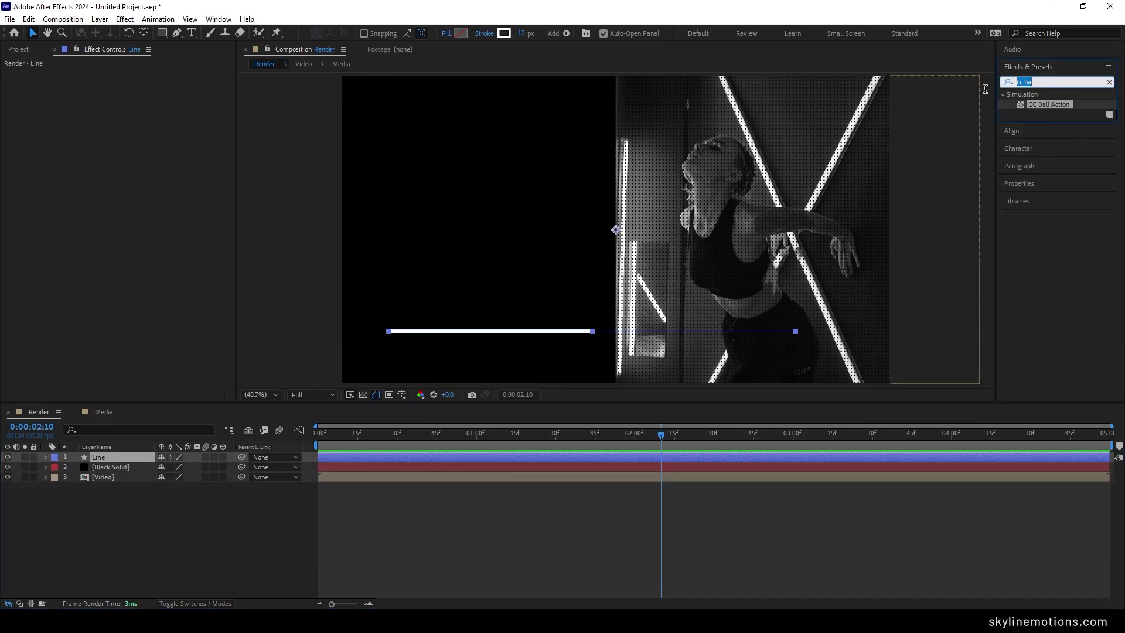
type("ra")
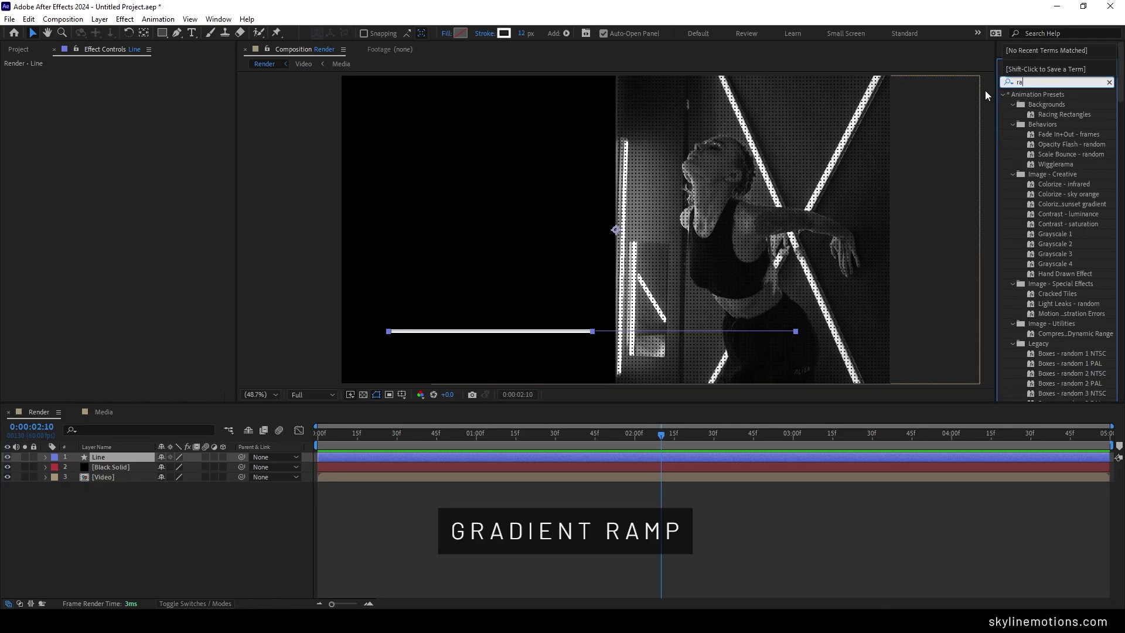
type("mp")
left_click(1059, 106)
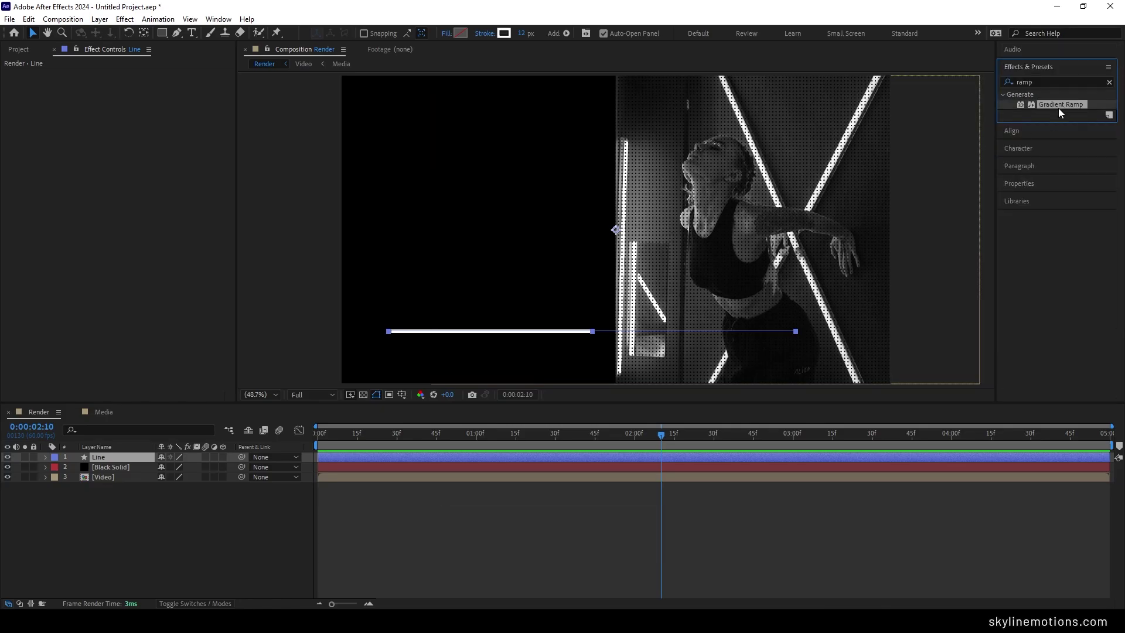
left_click_drag(1054, 103, 118, 455)
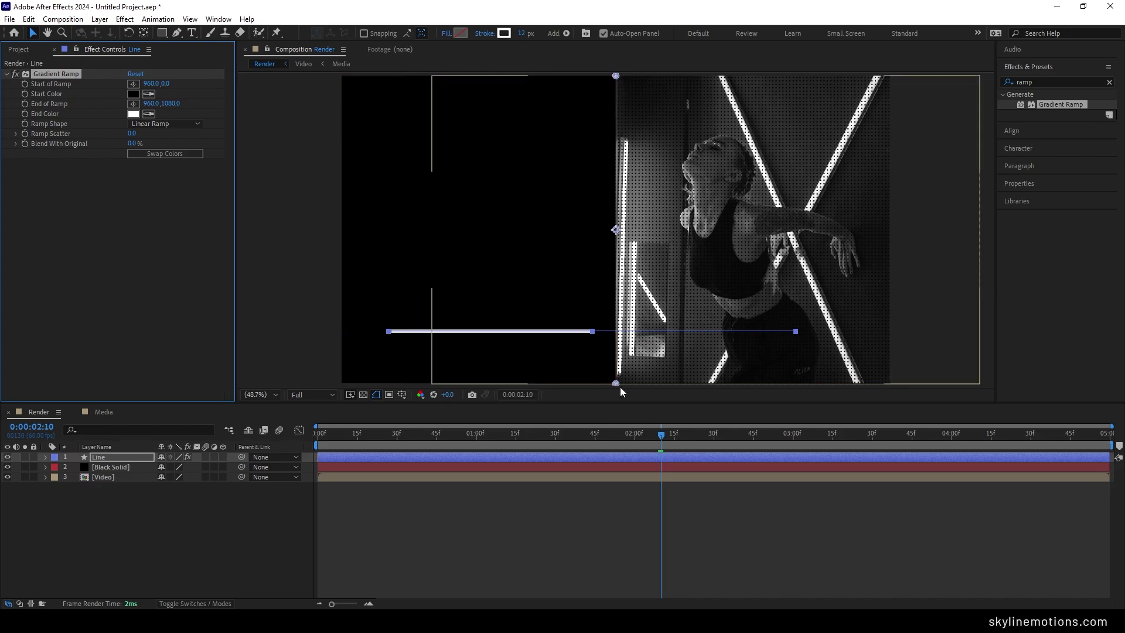
left_click_drag(615, 76, 377, 299)
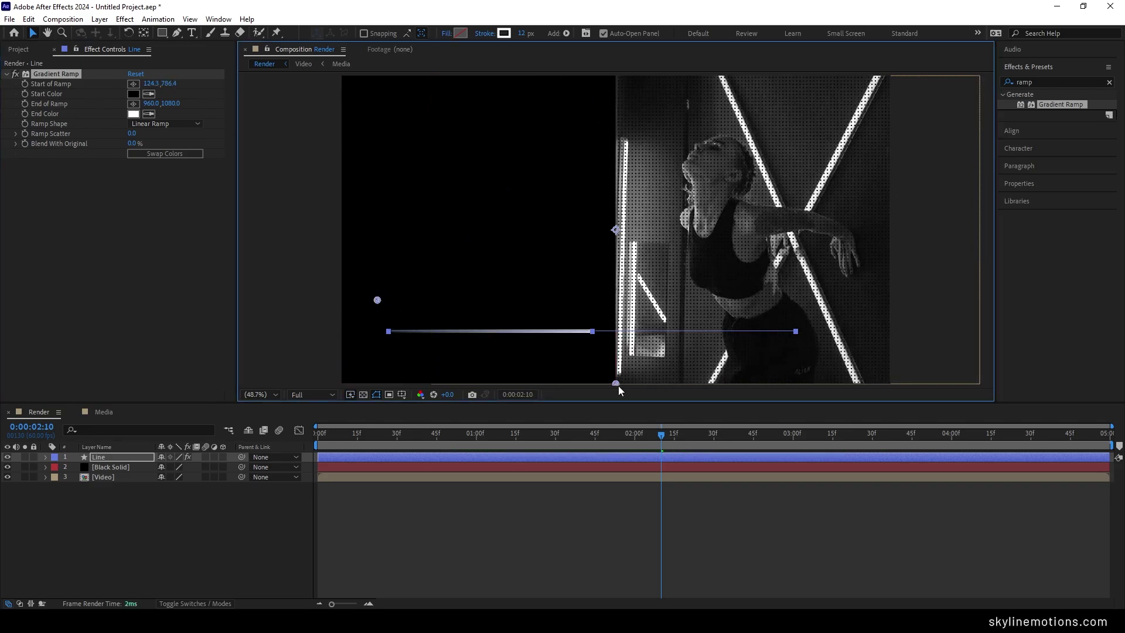
left_click_drag(615, 383, 610, 364)
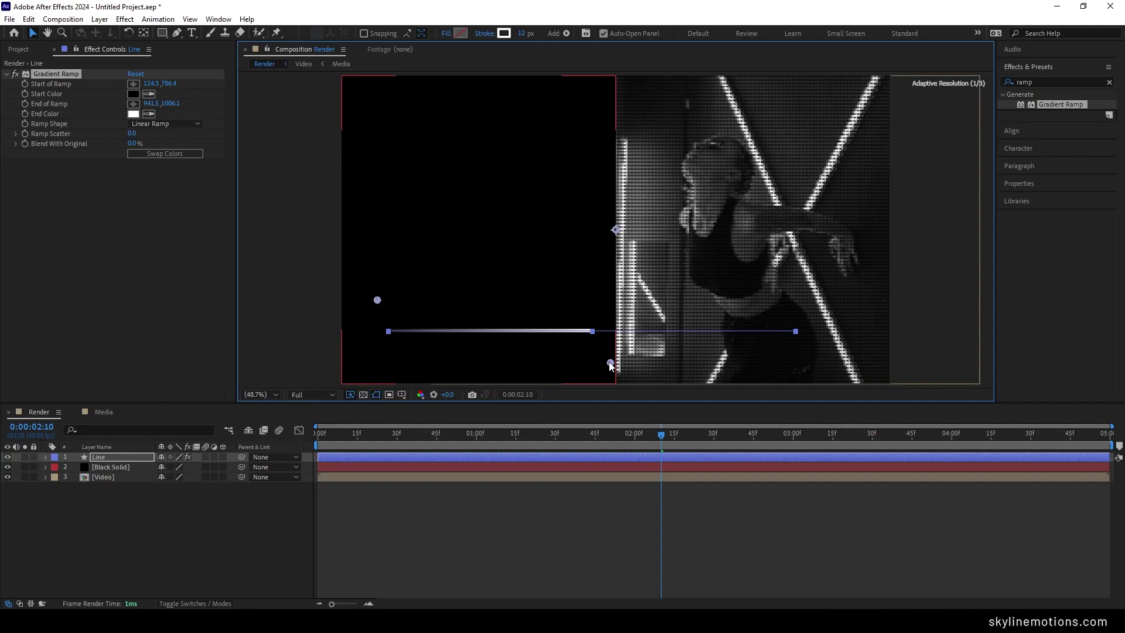
Set the Gradient Ramp's Start Color to magenta EA00FF and its End Color to orange FFA200
left_click(135, 94)
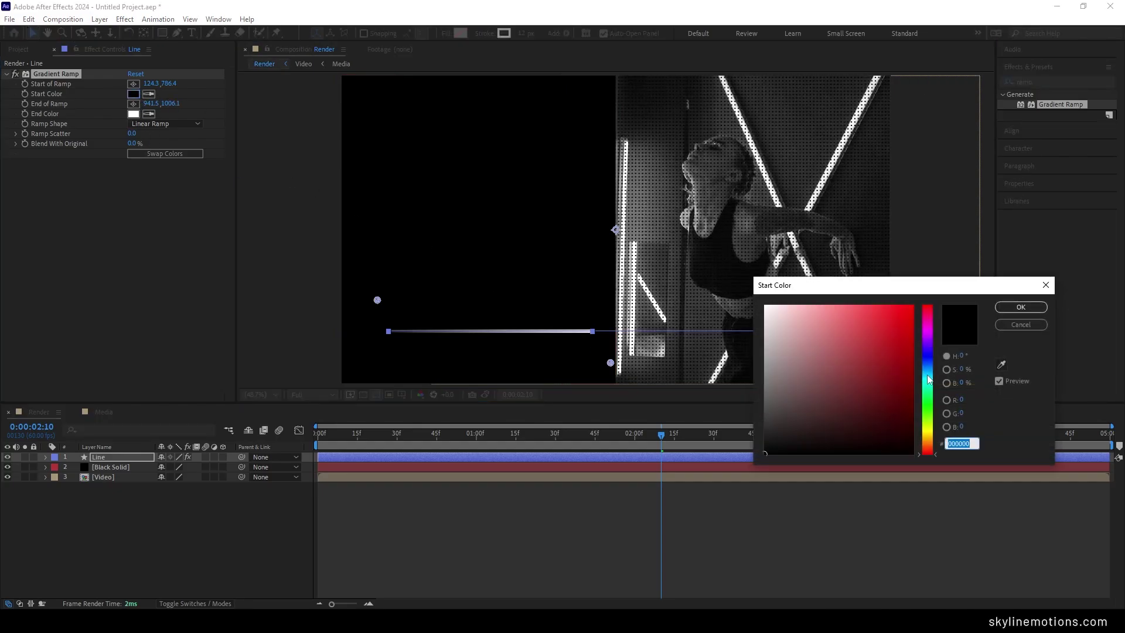
left_click_drag(928, 380, 945, 304)
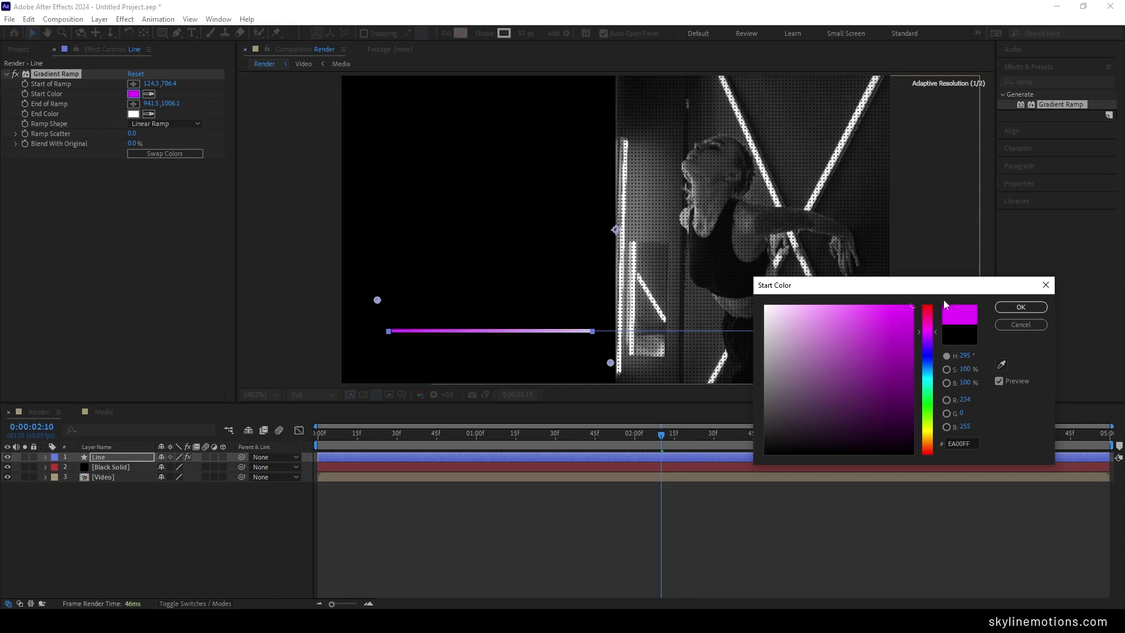
left_click(1021, 307)
left_click(133, 114)
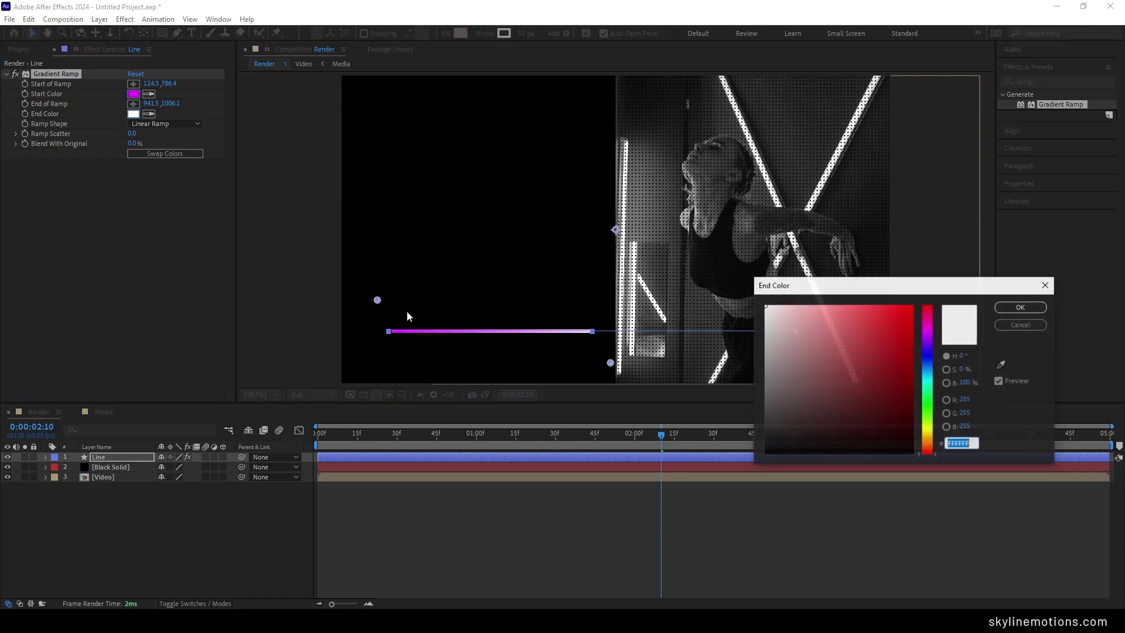
type("FFCC00")
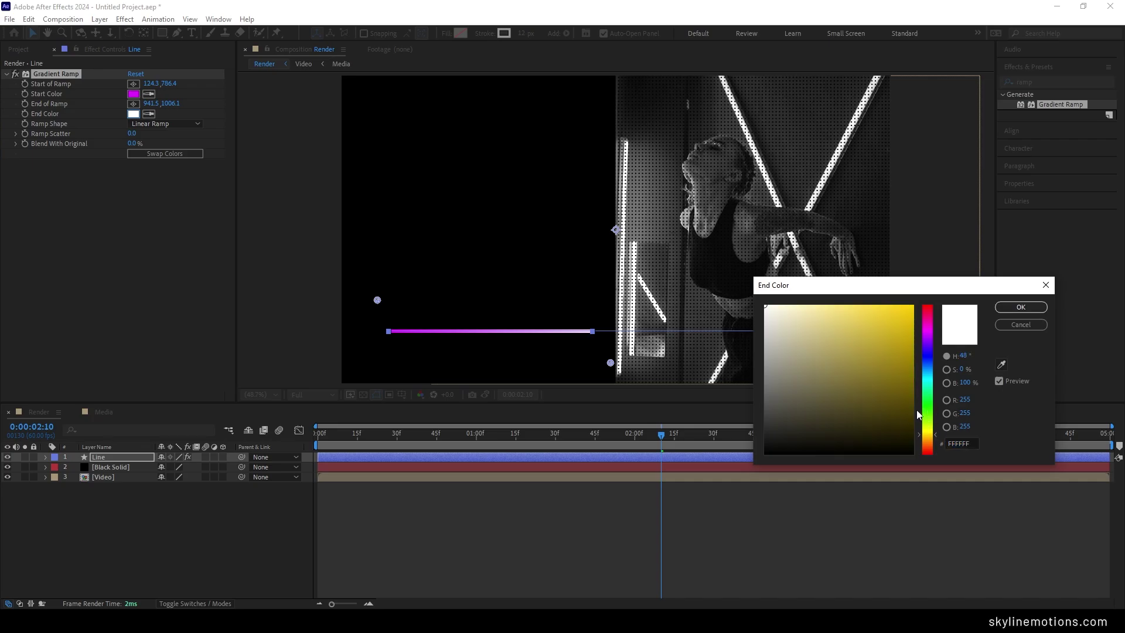
left_click_drag(933, 443, 930, 439)
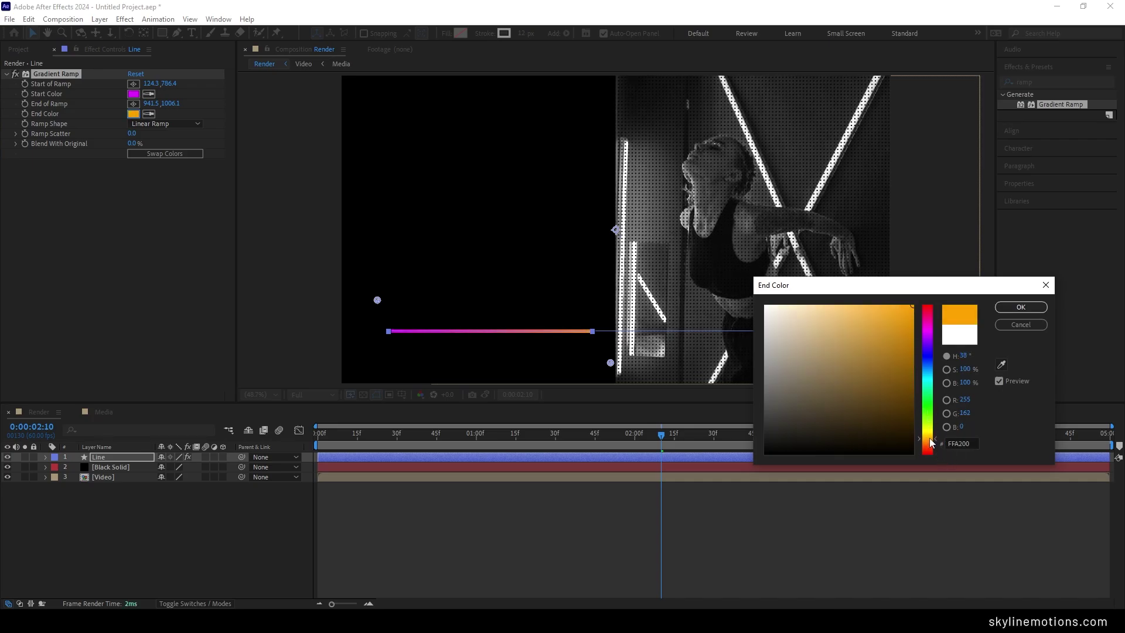
left_click(1018, 308)
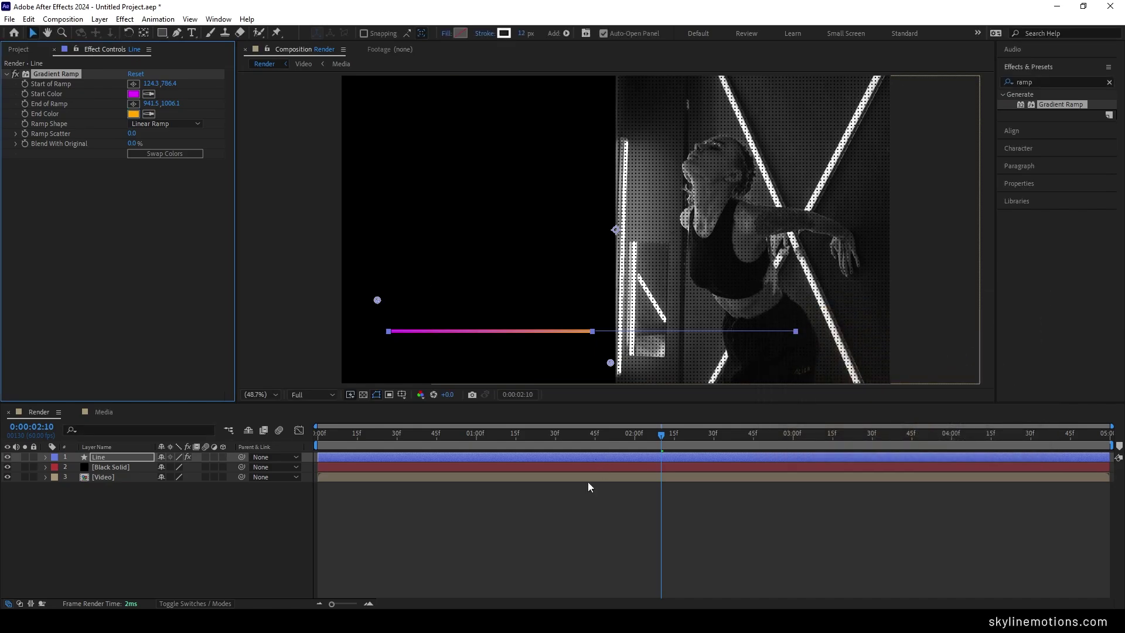
Deselect the Line layer and preview the gradient line animation from 0:00:00:00
left_click(288, 500)
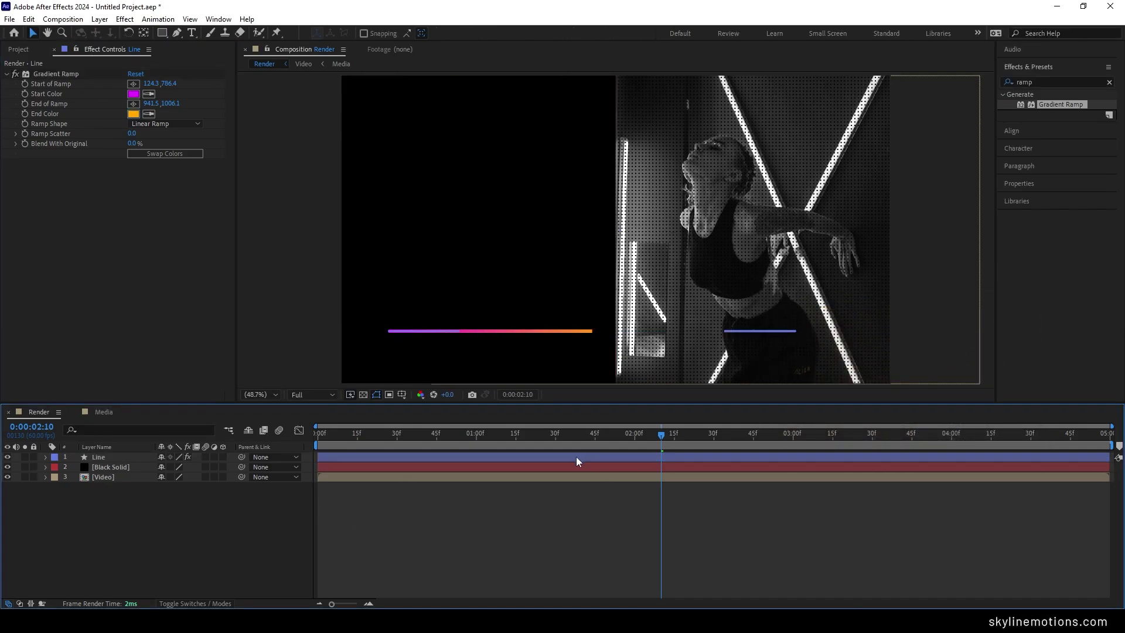
left_click_drag(577, 436, 319, 437)
key("space")
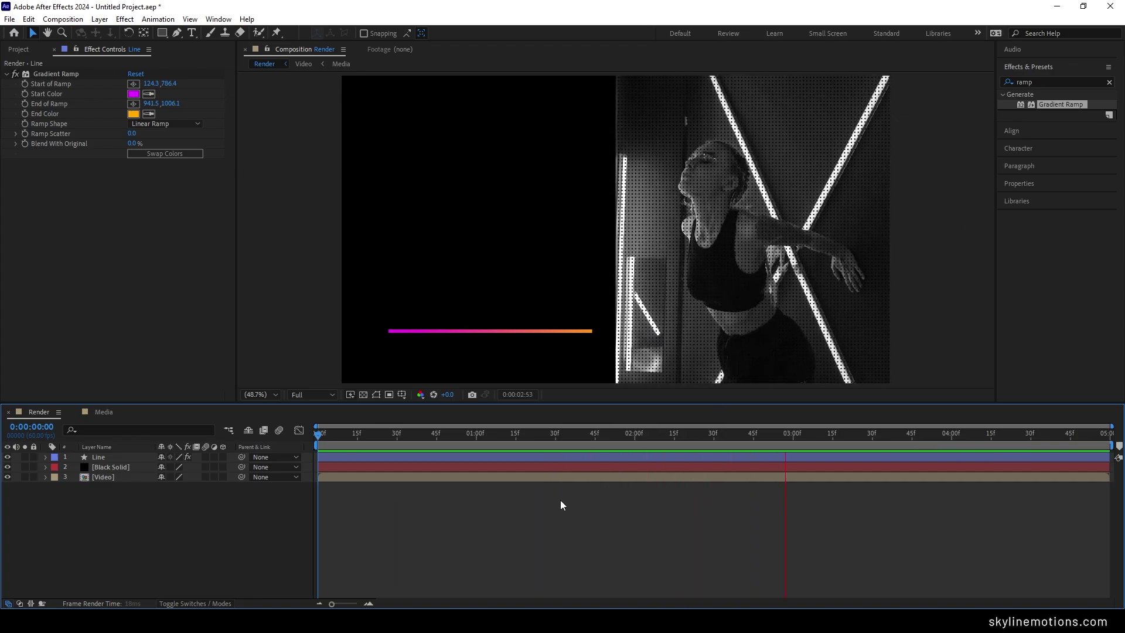
key("space")
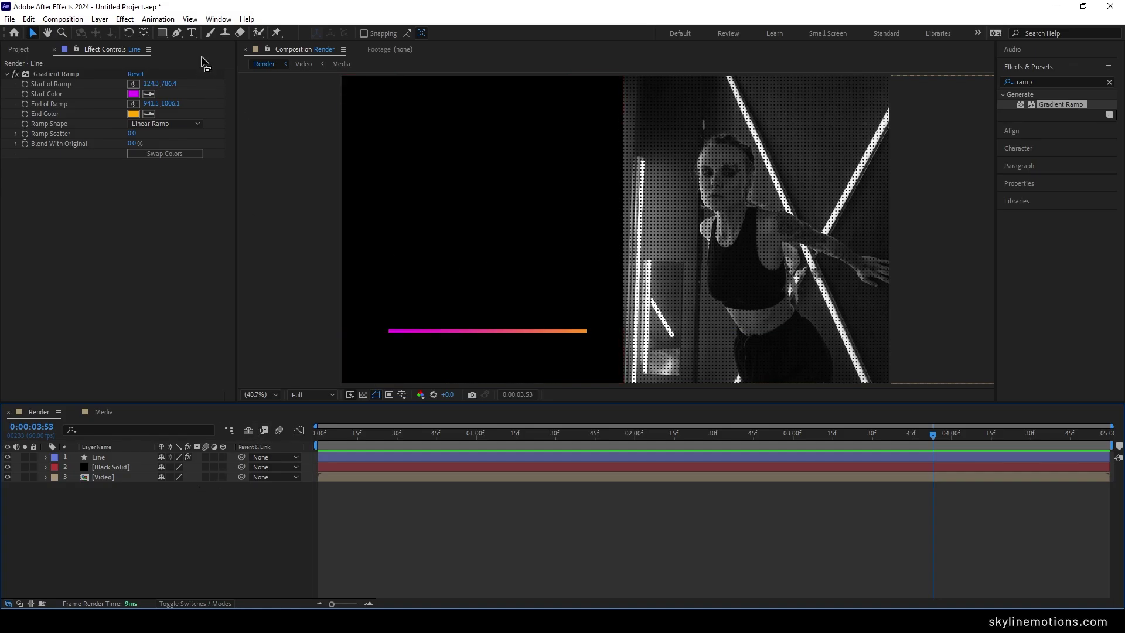
Activate the Type tool and set the font to Barlow in the Light style
left_click(192, 34)
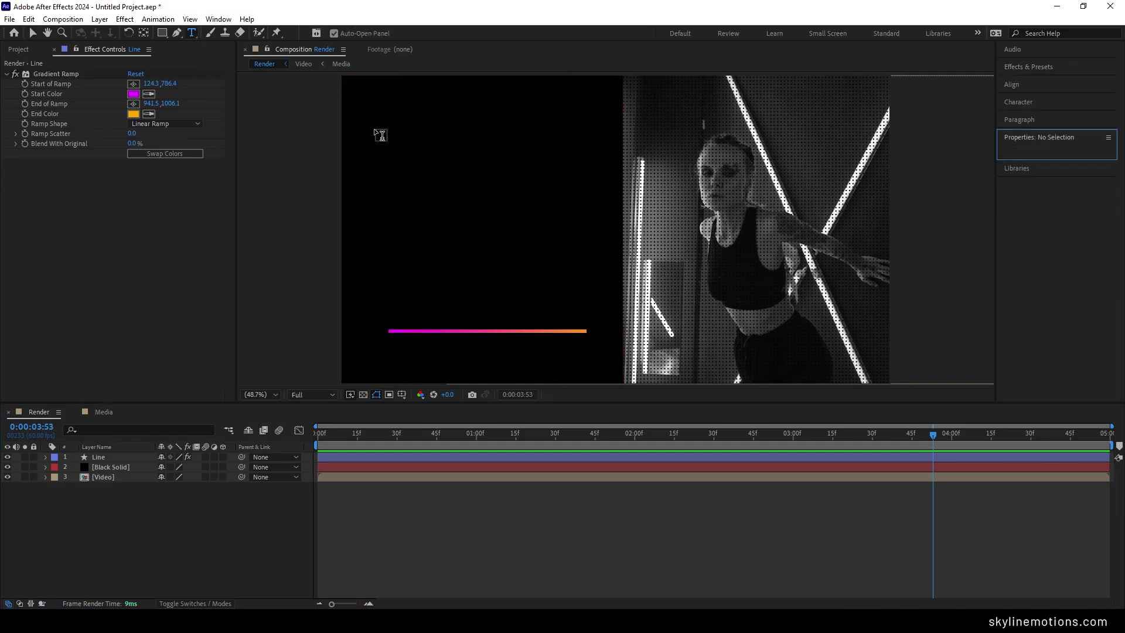
left_click(1023, 106)
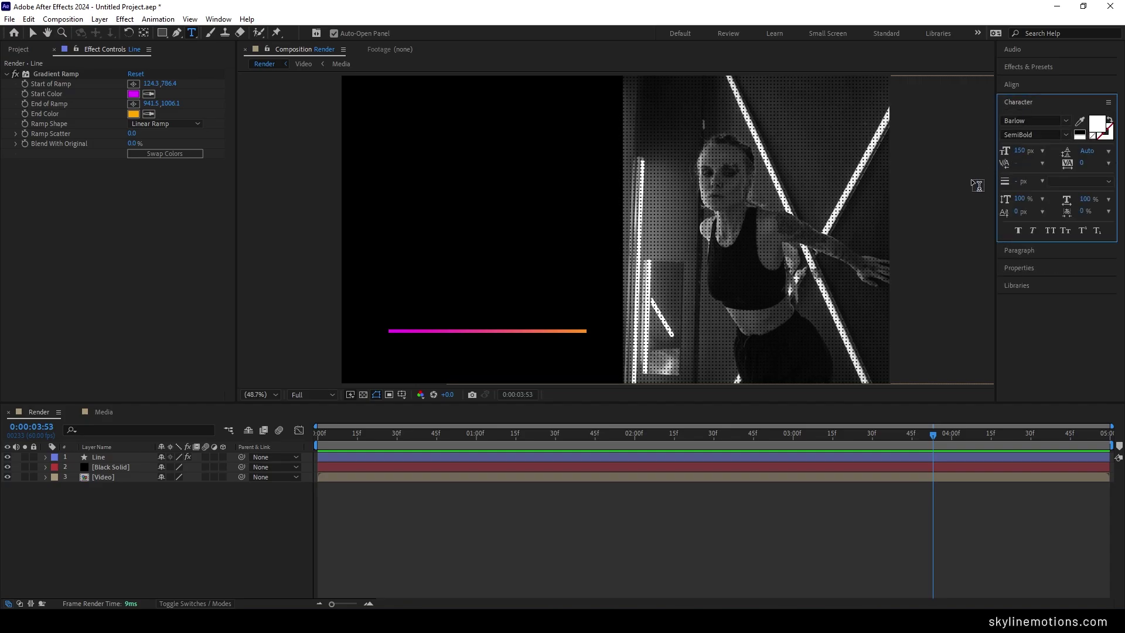
left_click(1066, 121)
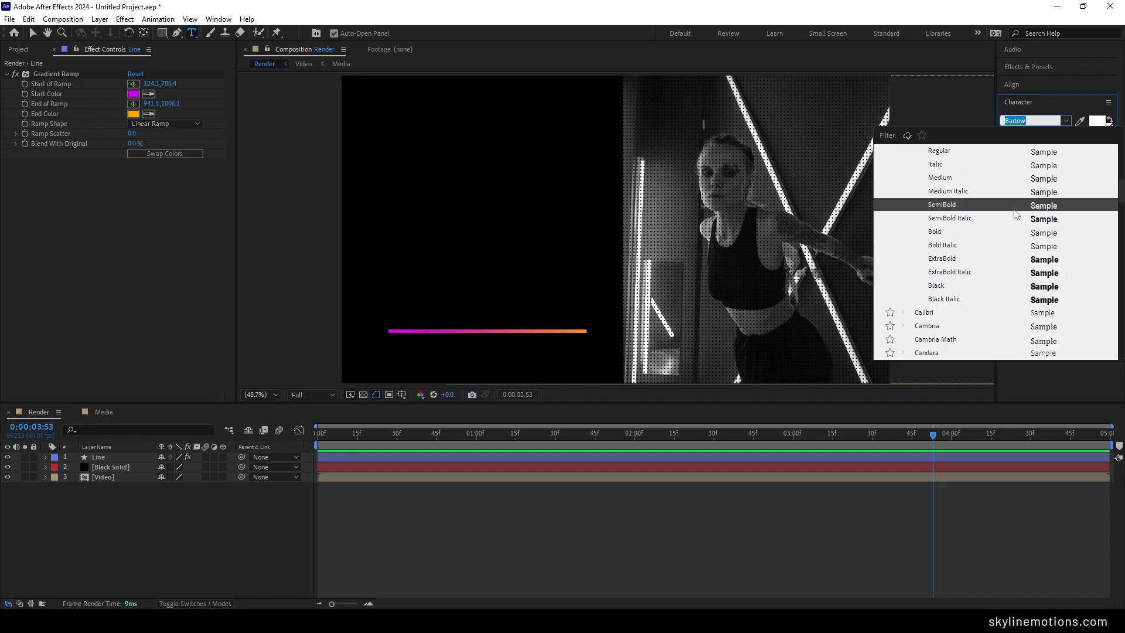
scroll(1017, 214, "up", 5)
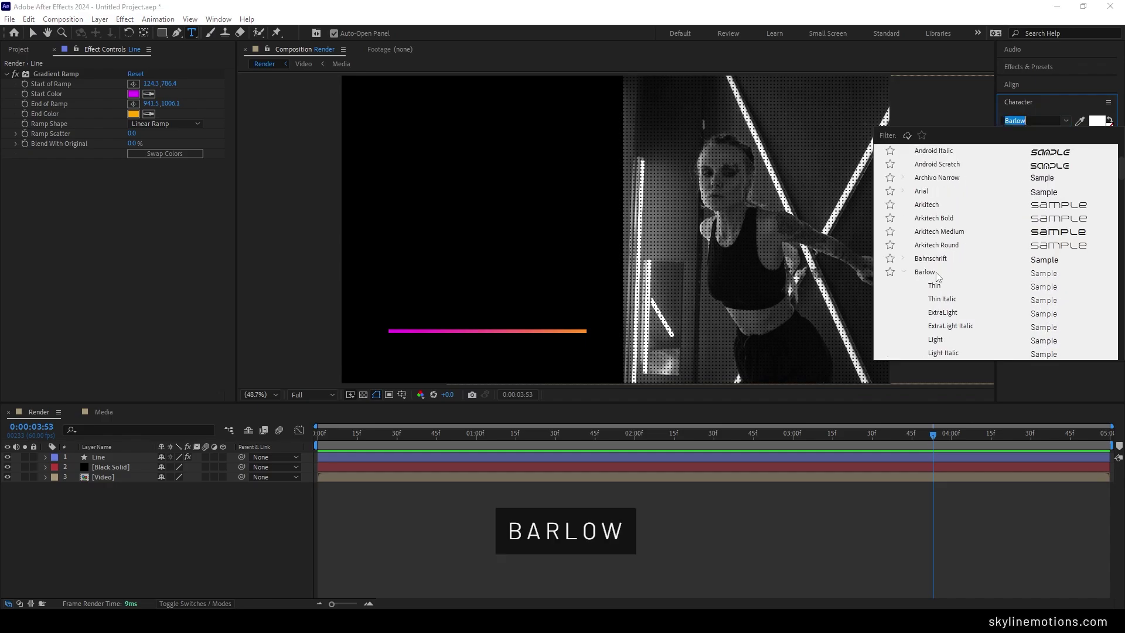
left_click(934, 286)
left_click(1067, 134)
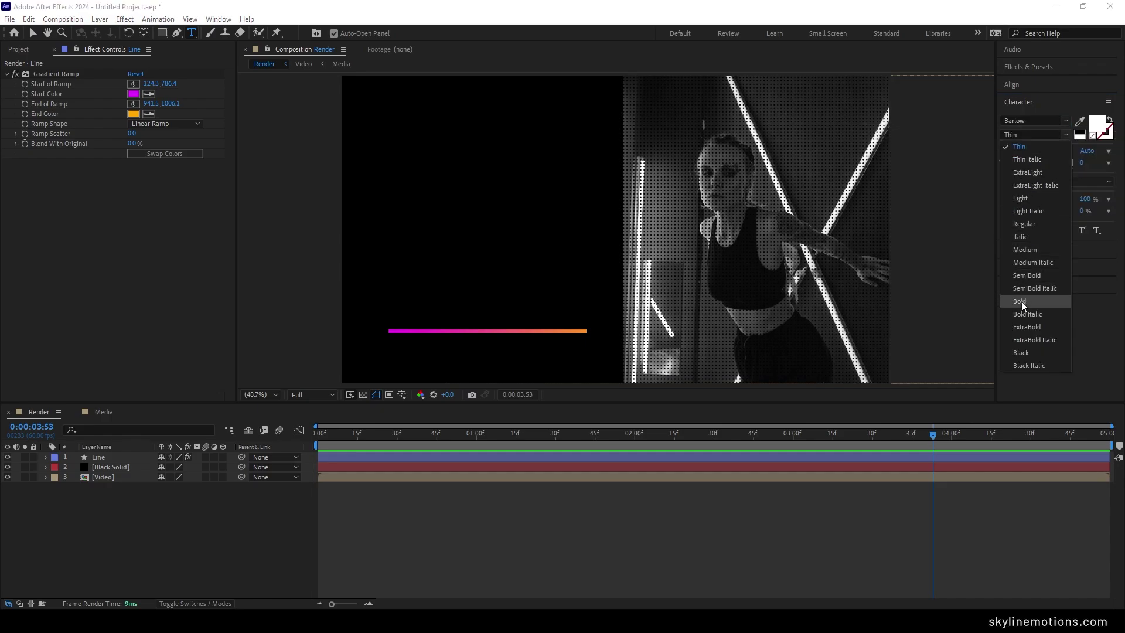
left_click(1035, 198)
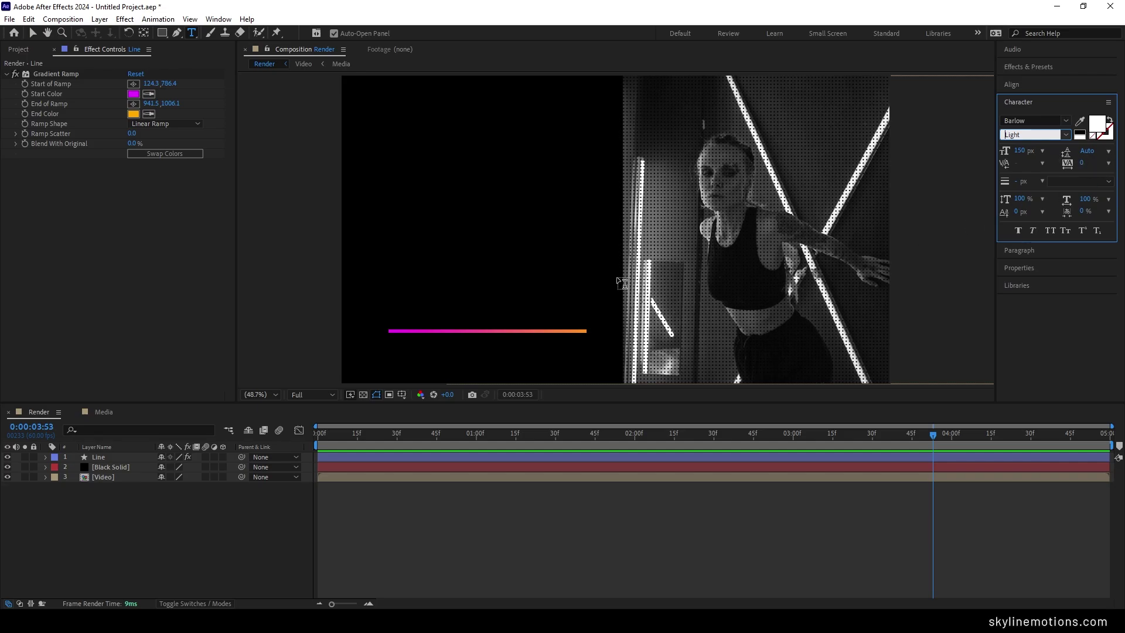
Add a three-line title reading "New", "Design" and "for you!" on the black area above the gradient line
left_click(402, 189)
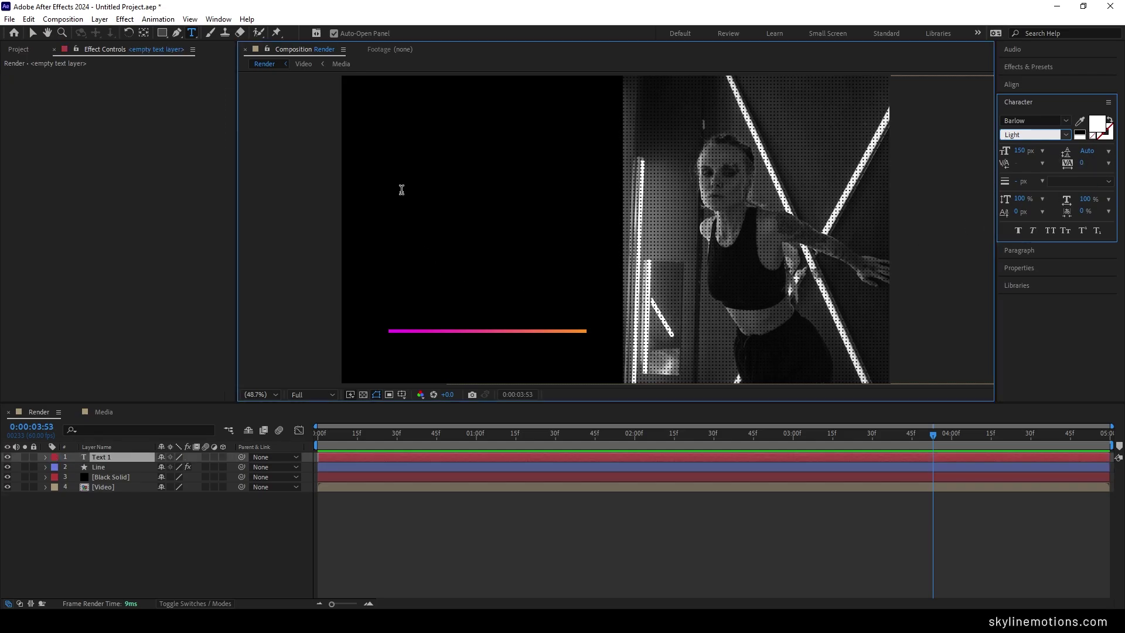
type("New ")
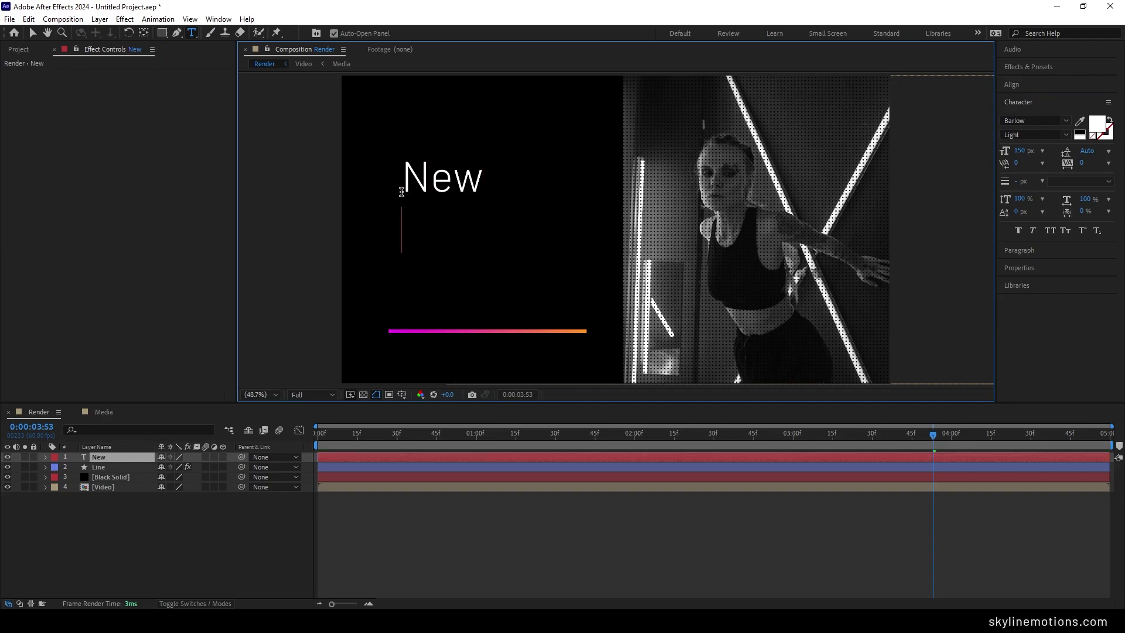
type("Design")
key("Return")
type("fo")
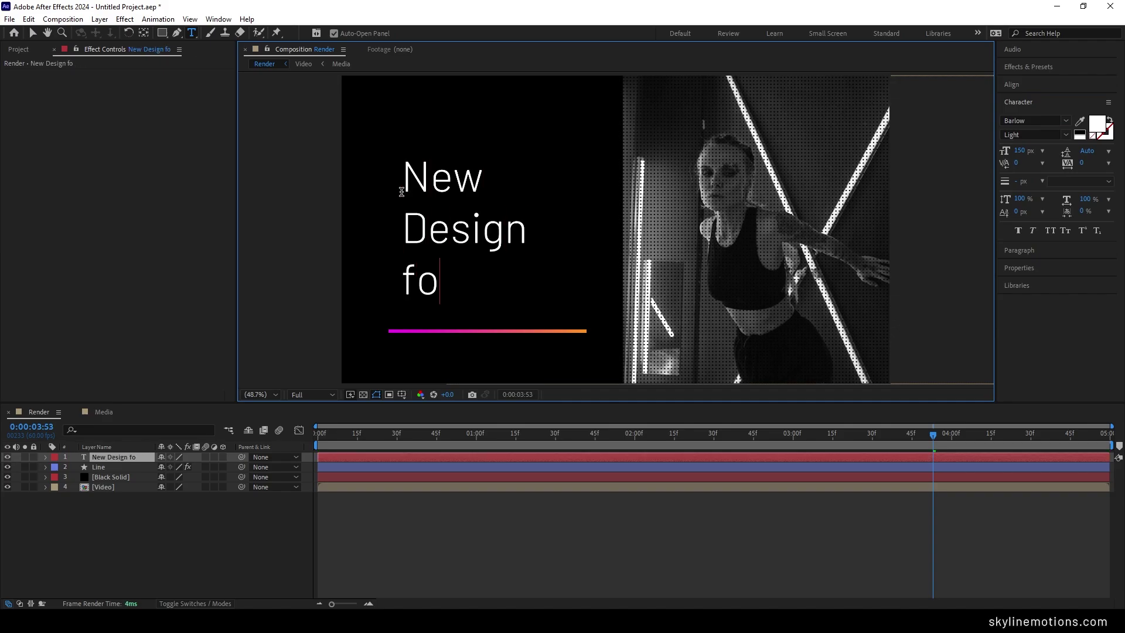
type("r you!")
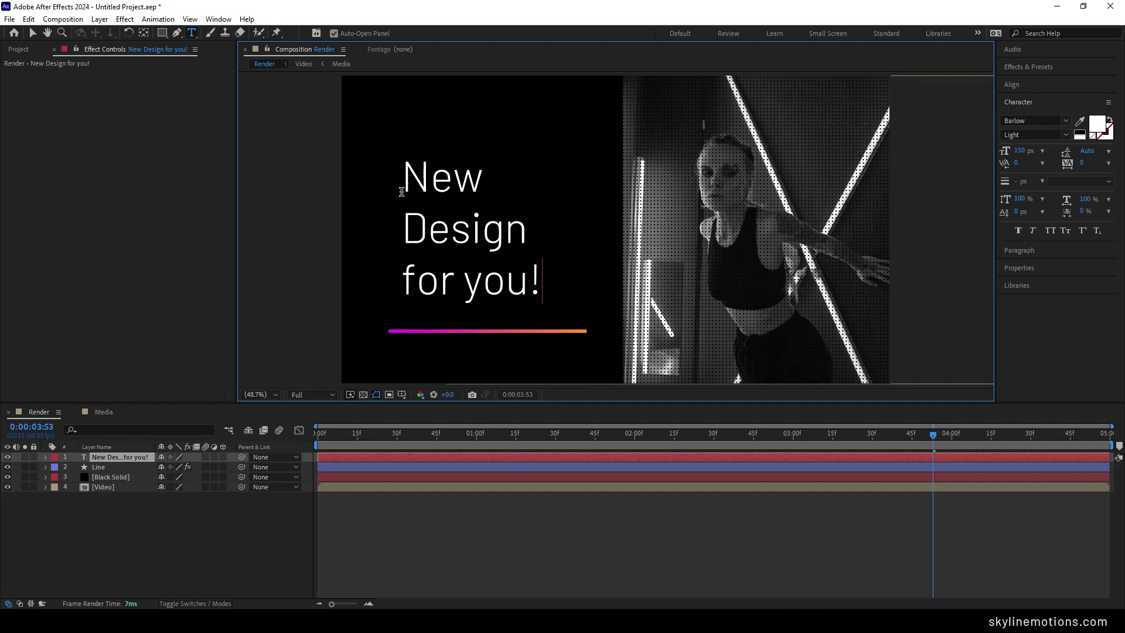
Left-align all three lines of the title text
key("ctrl+a")
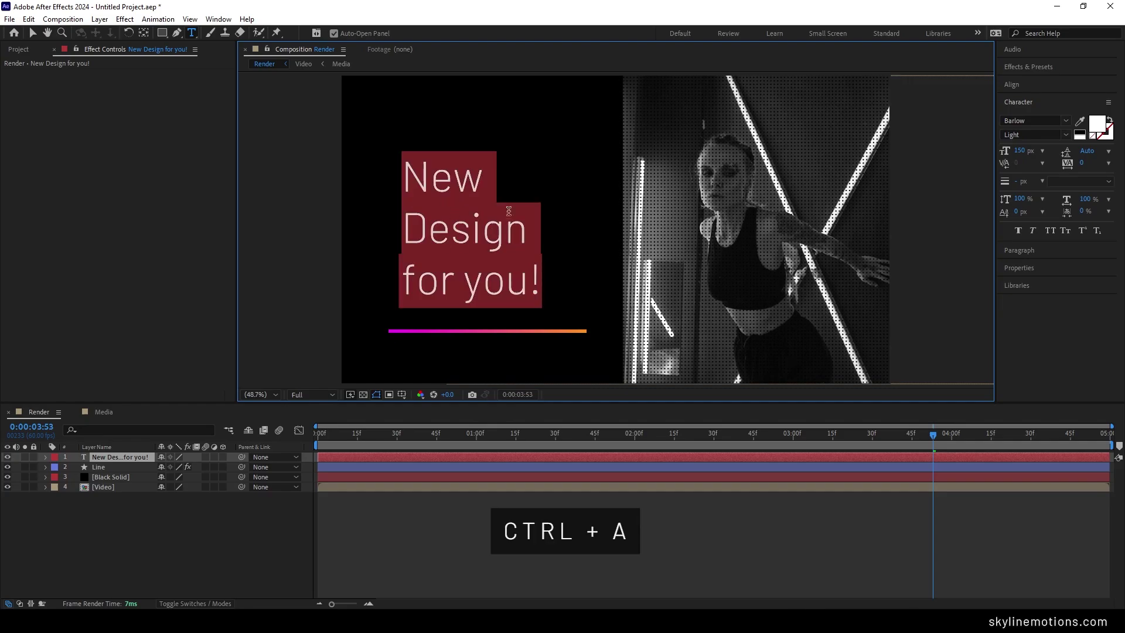
left_click(1016, 250)
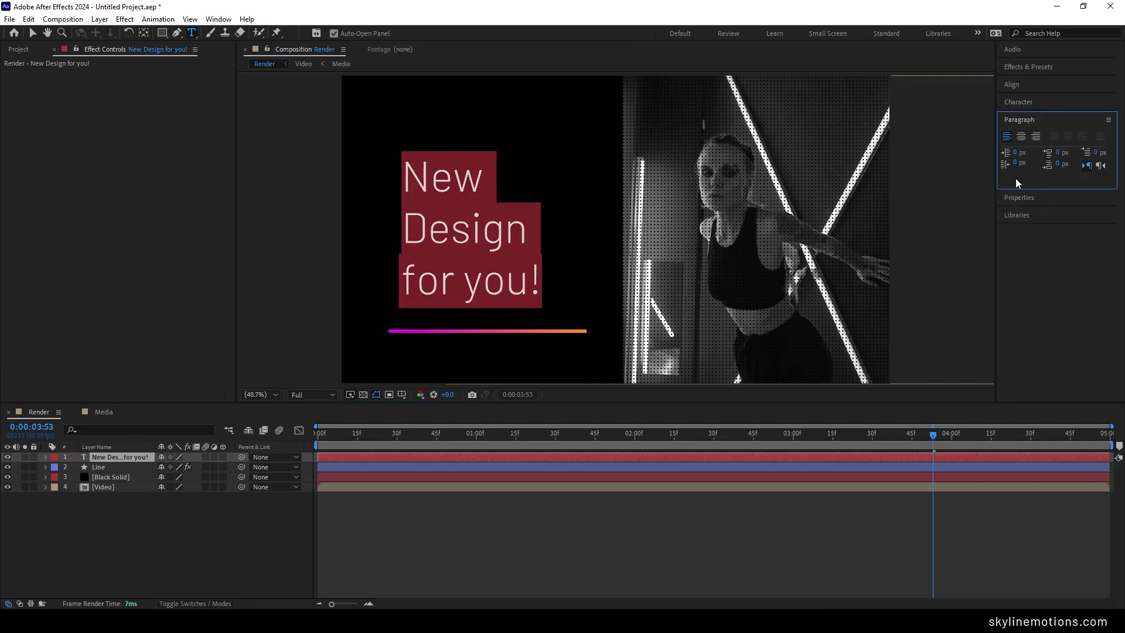
left_click(1008, 140)
left_click(453, 232)
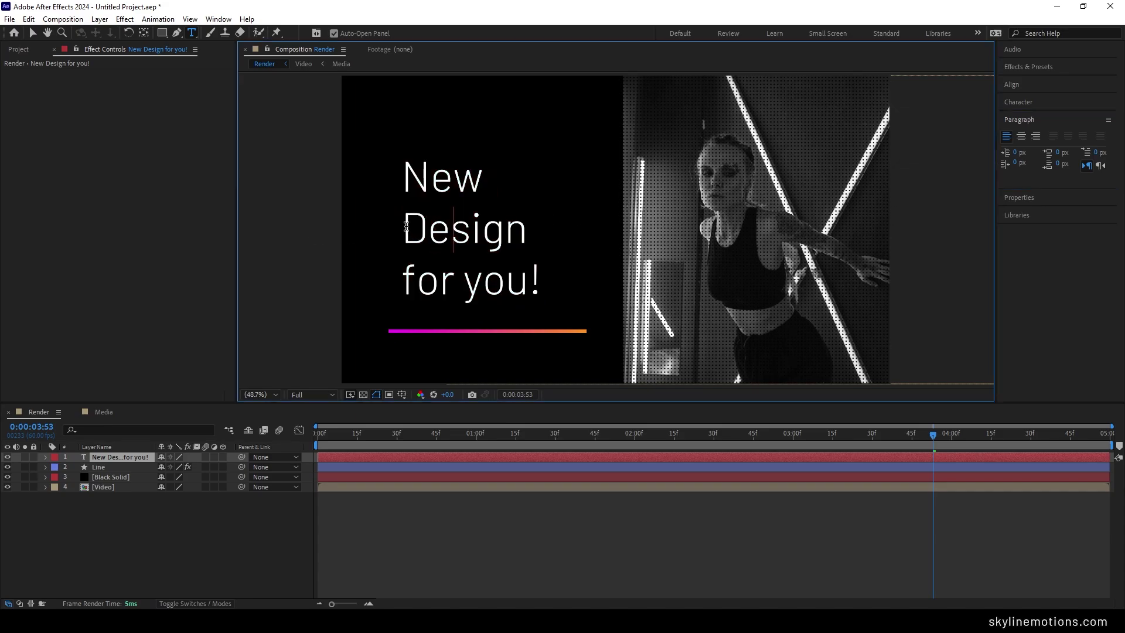
Set the title lines "Design" and "for you!" to the Barlow SemiBold style
left_click_drag(406, 226, 539, 287)
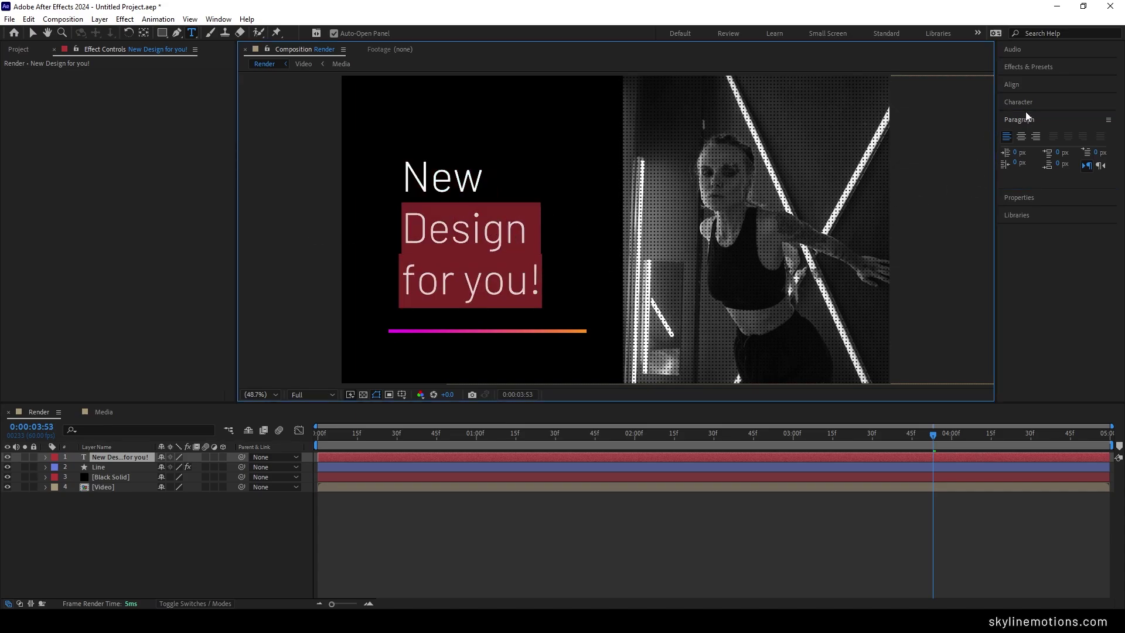
left_click(1024, 103)
left_click(1067, 138)
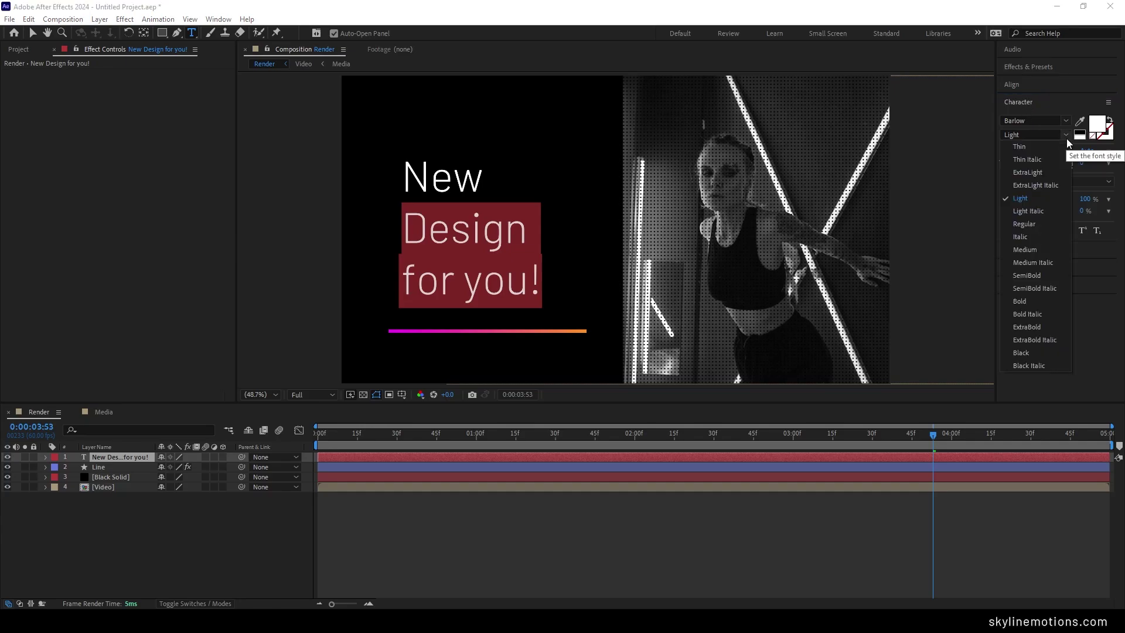
left_click(1026, 275)
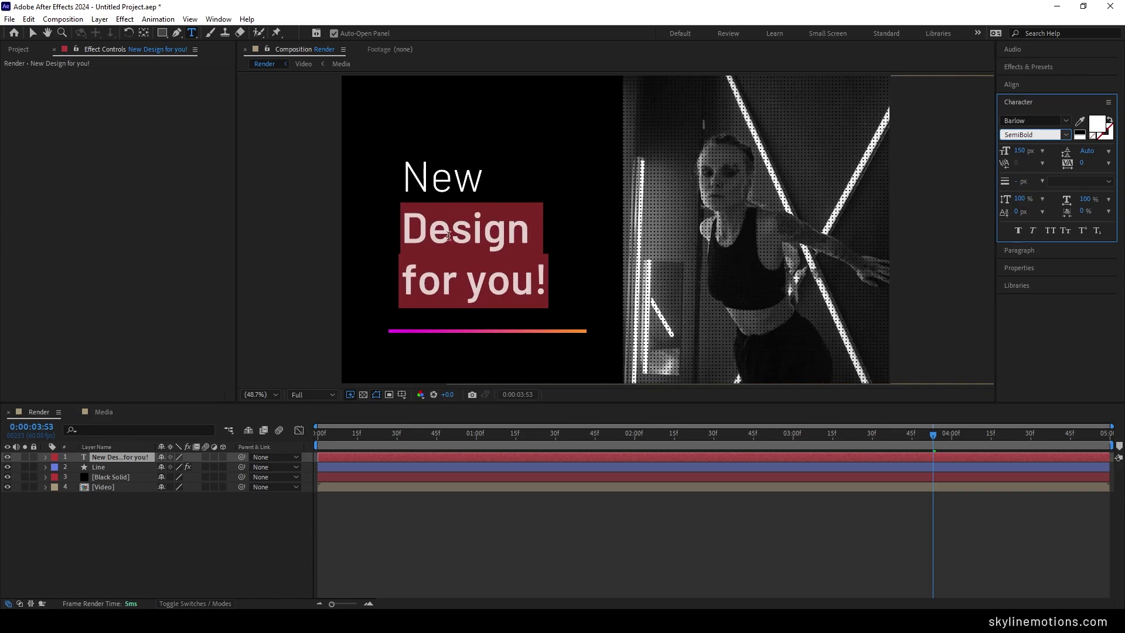
left_click(430, 191)
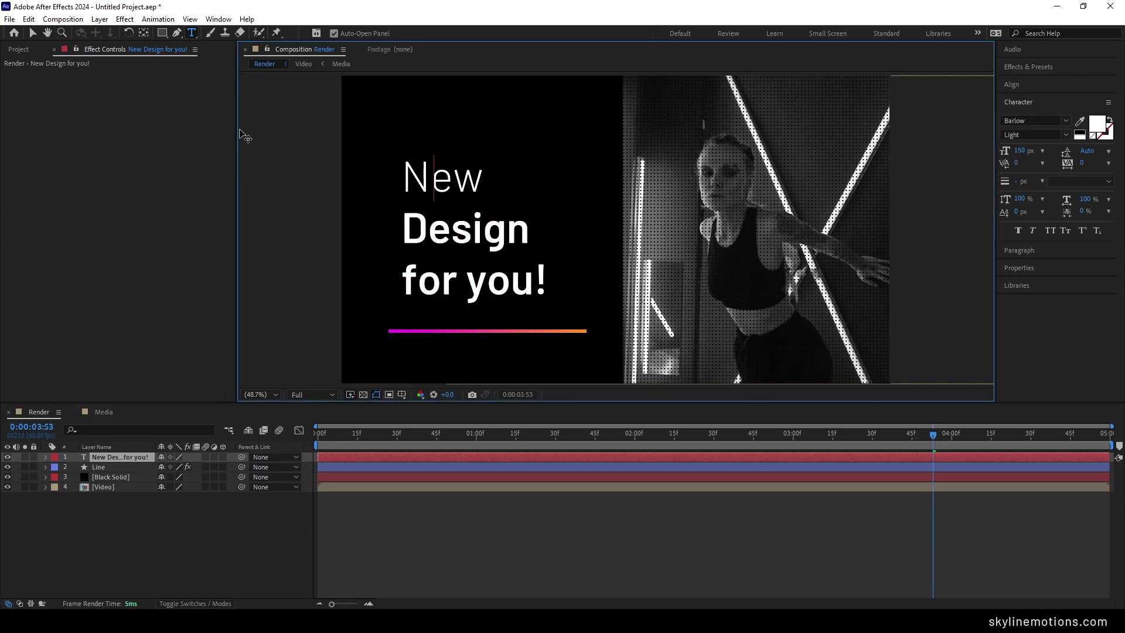
Move the title so its left edge lines up with the gradient line's left end, keeping its text color white FFFFFF
left_click(33, 33)
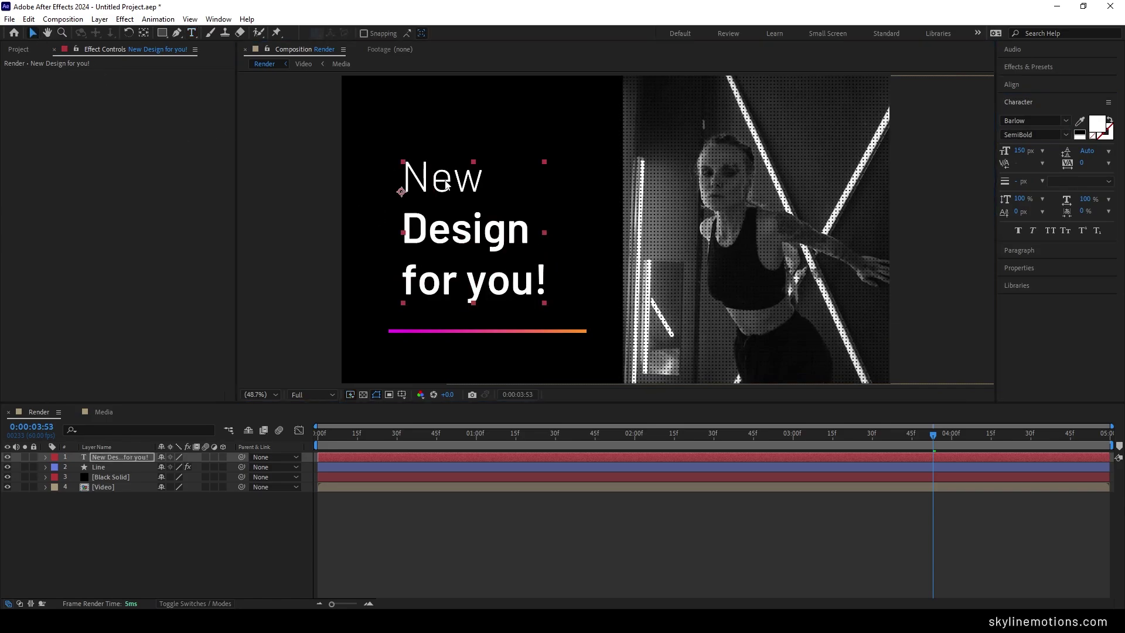
left_click_drag(445, 185, 427, 184)
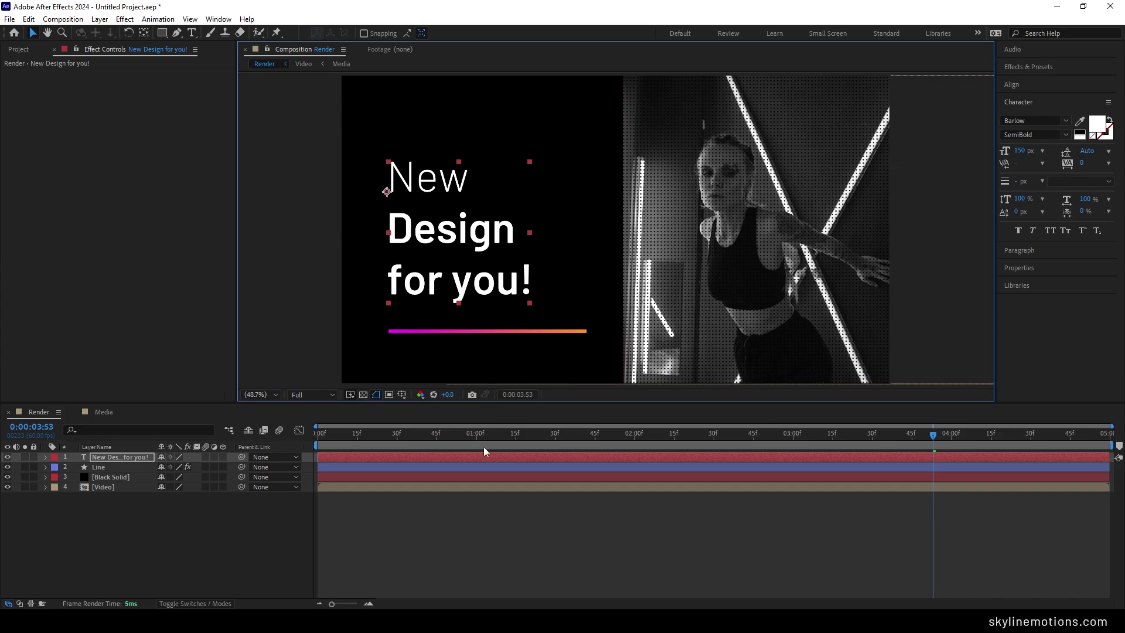
left_click(45, 458)
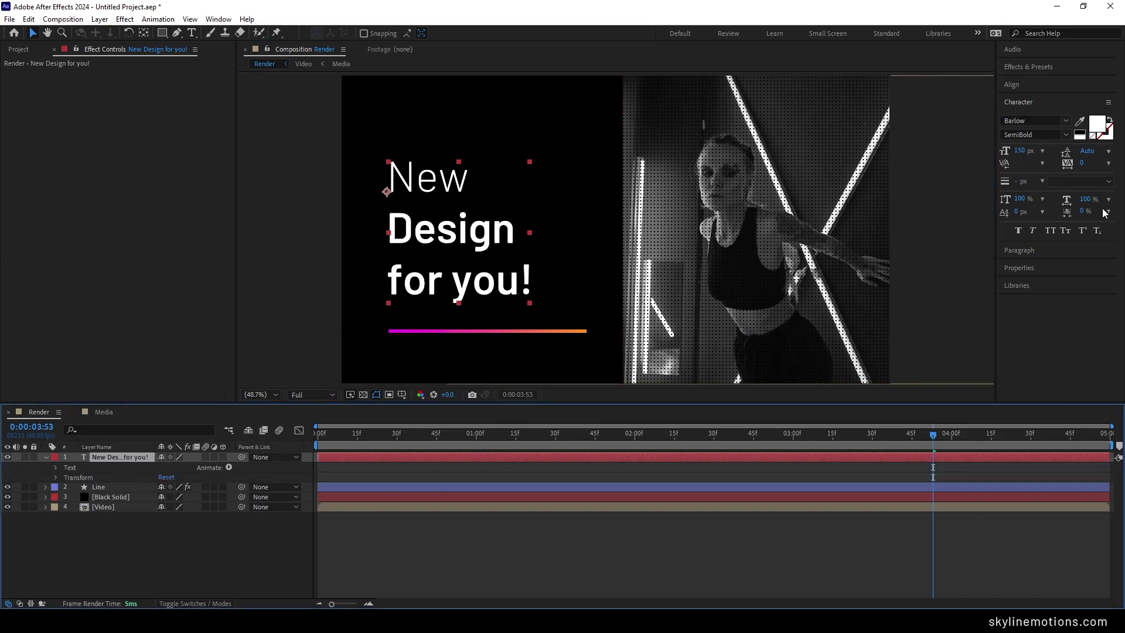
left_click(1098, 124)
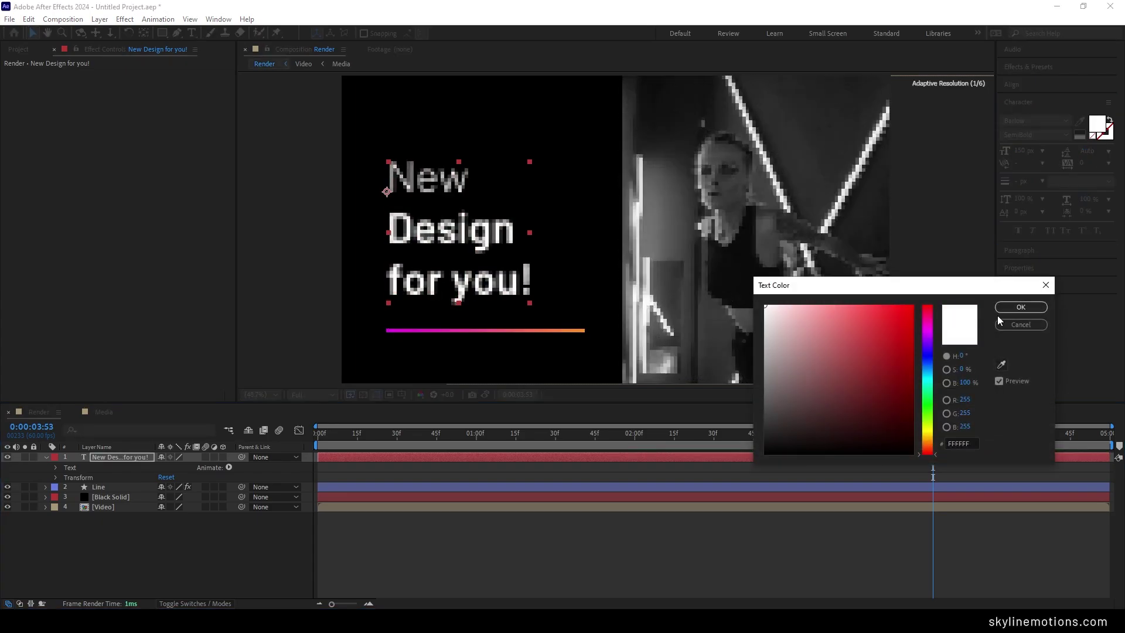
left_click(1020, 307)
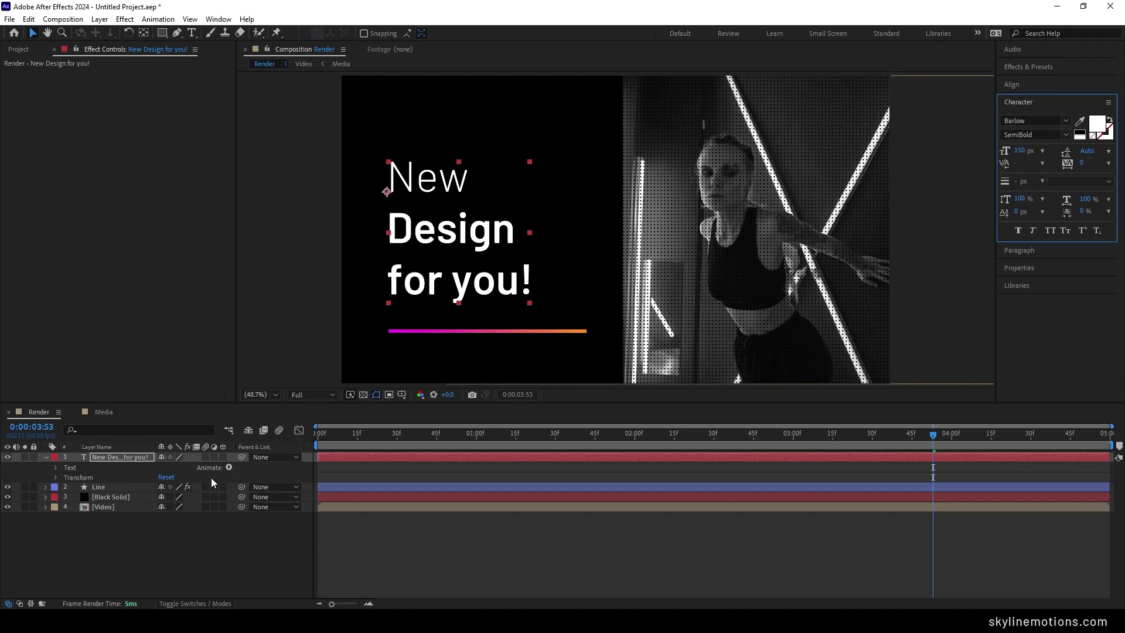
Add a text animator with Position, Opacity and Tracking properties to the title layer
left_click(227, 466)
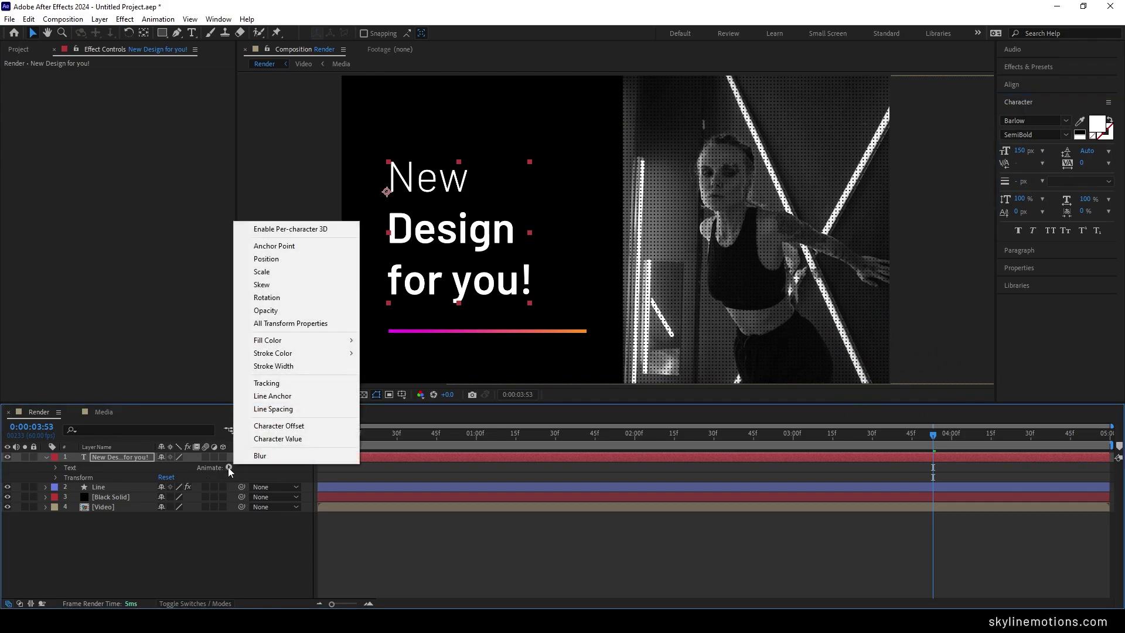
left_click(267, 259)
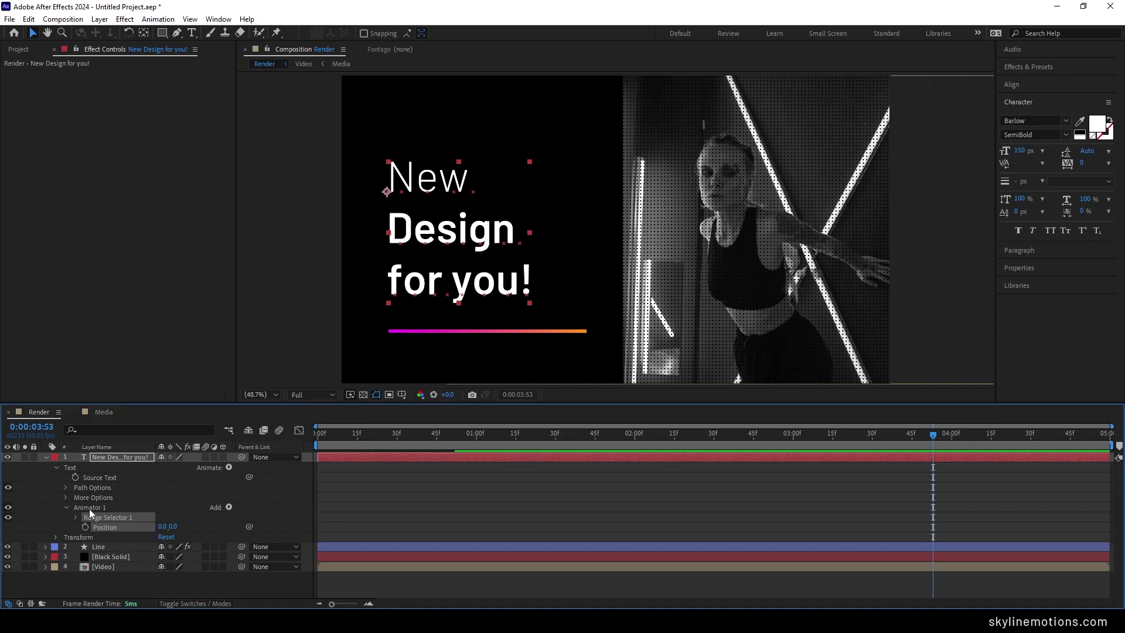
left_click(229, 507)
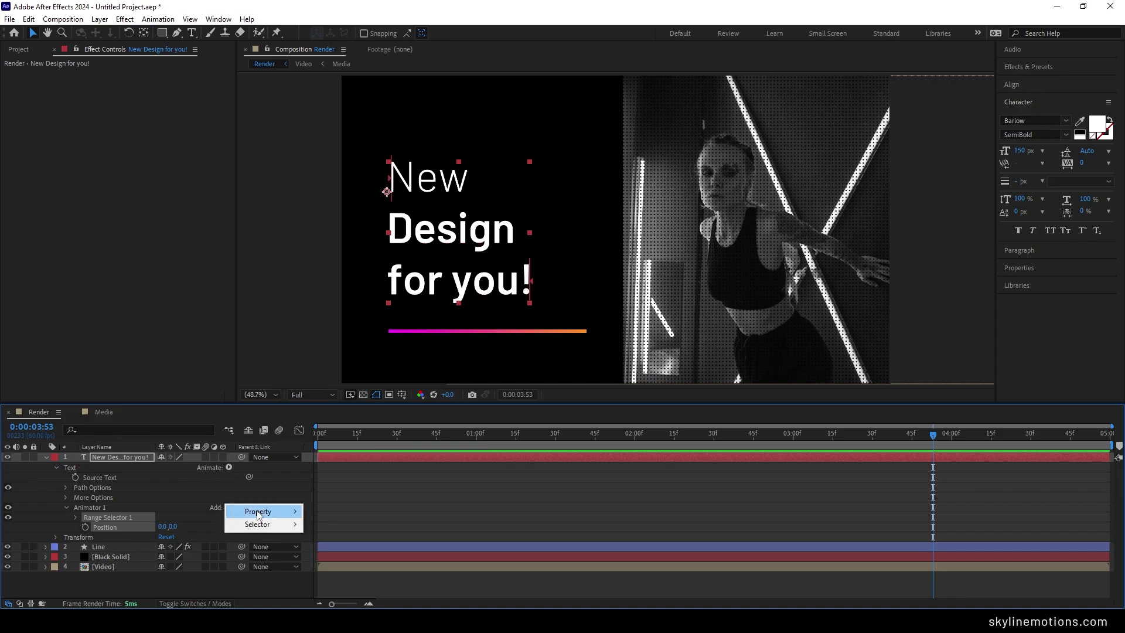
mouse_move(260, 511)
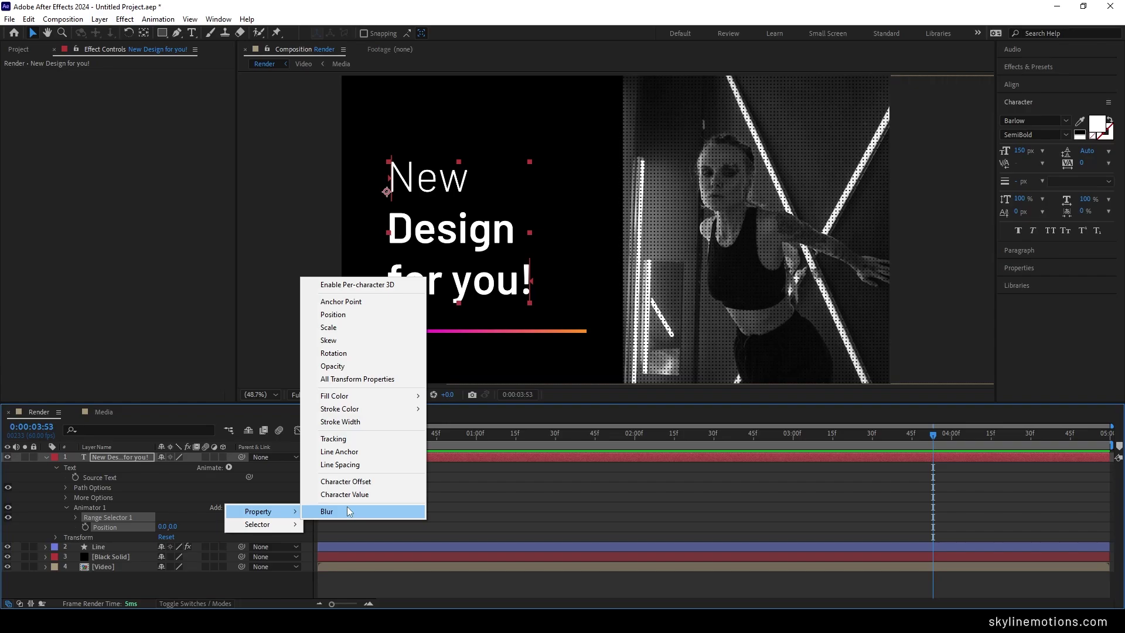
left_click(332, 366)
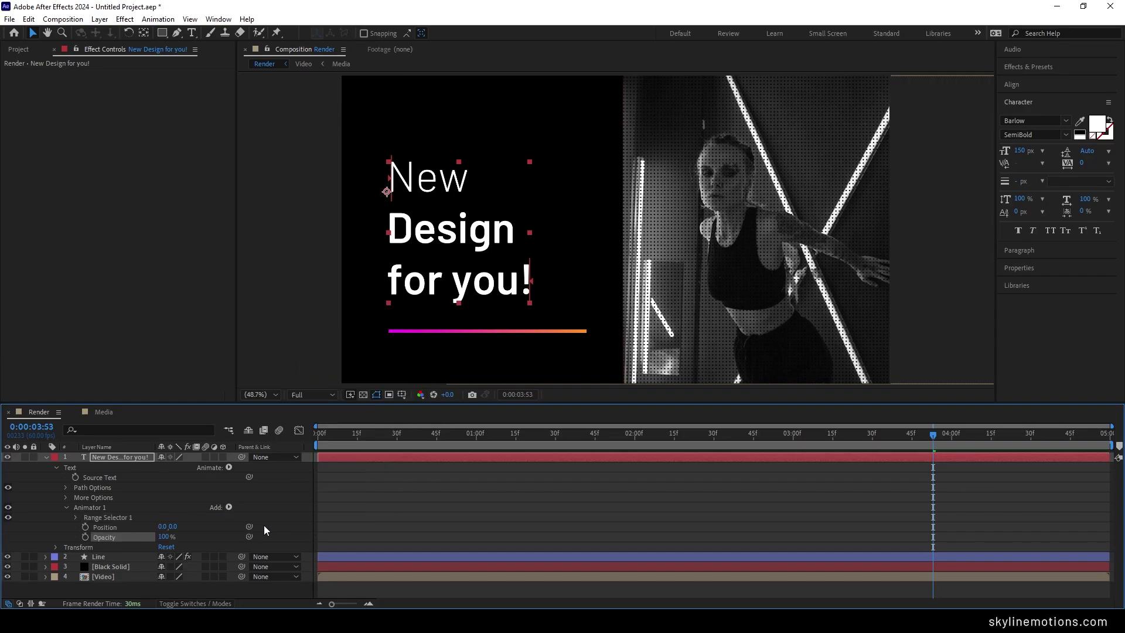
left_click(228, 507)
mouse_move(261, 511)
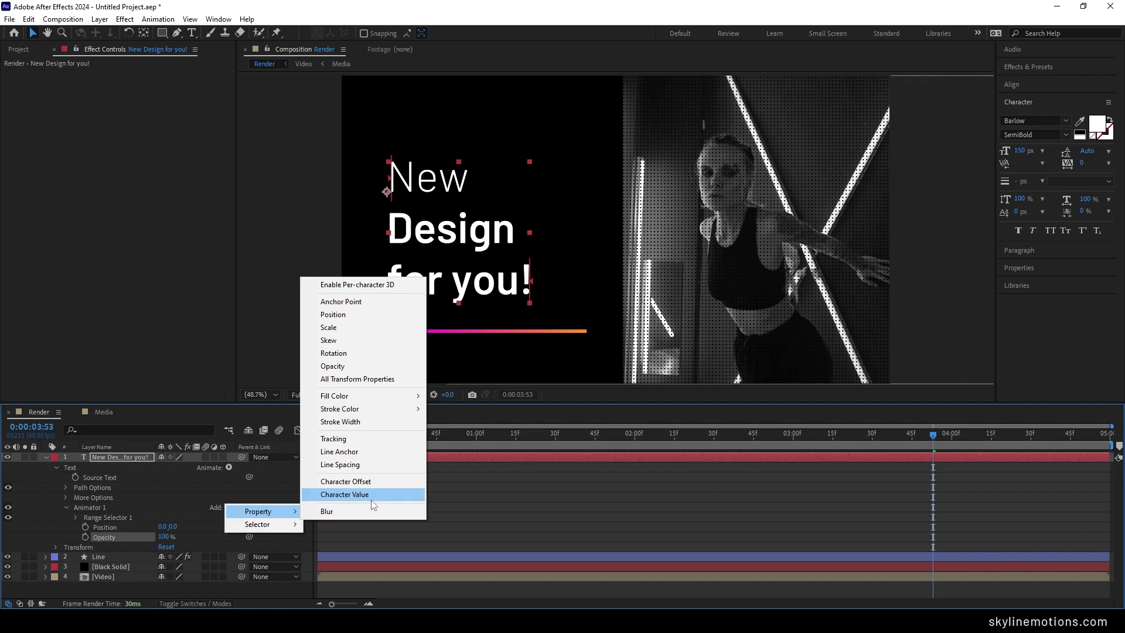
left_click(343, 438)
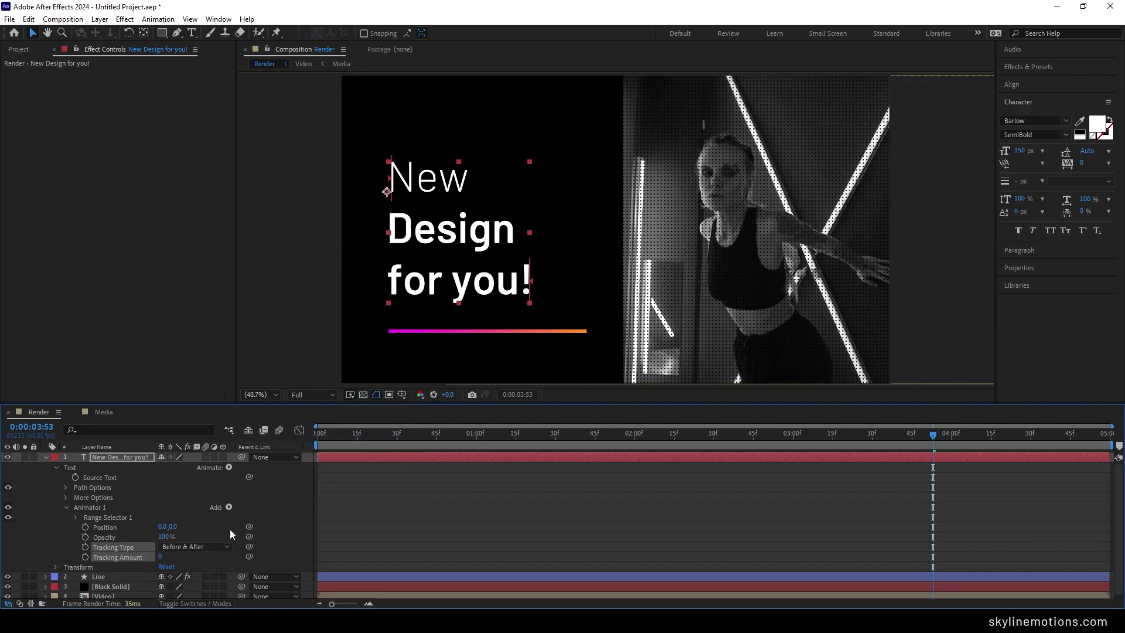
Set the text animator's horizontal Position to 500
left_click_drag(162, 527, 165, 529)
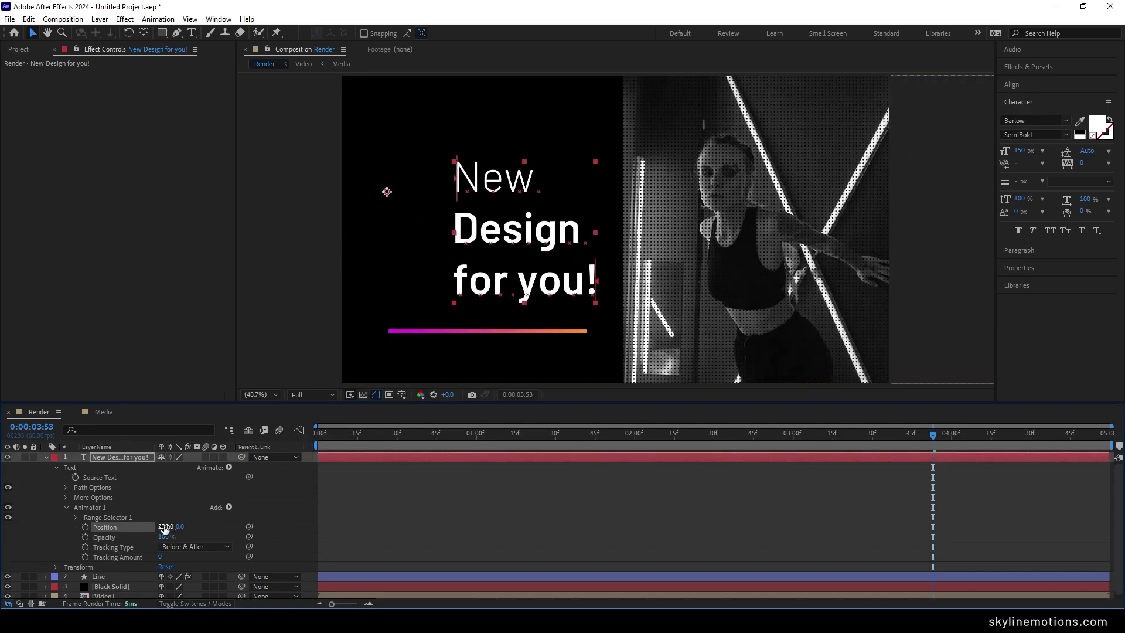
left_click(165, 527)
type("500")
key("Return")
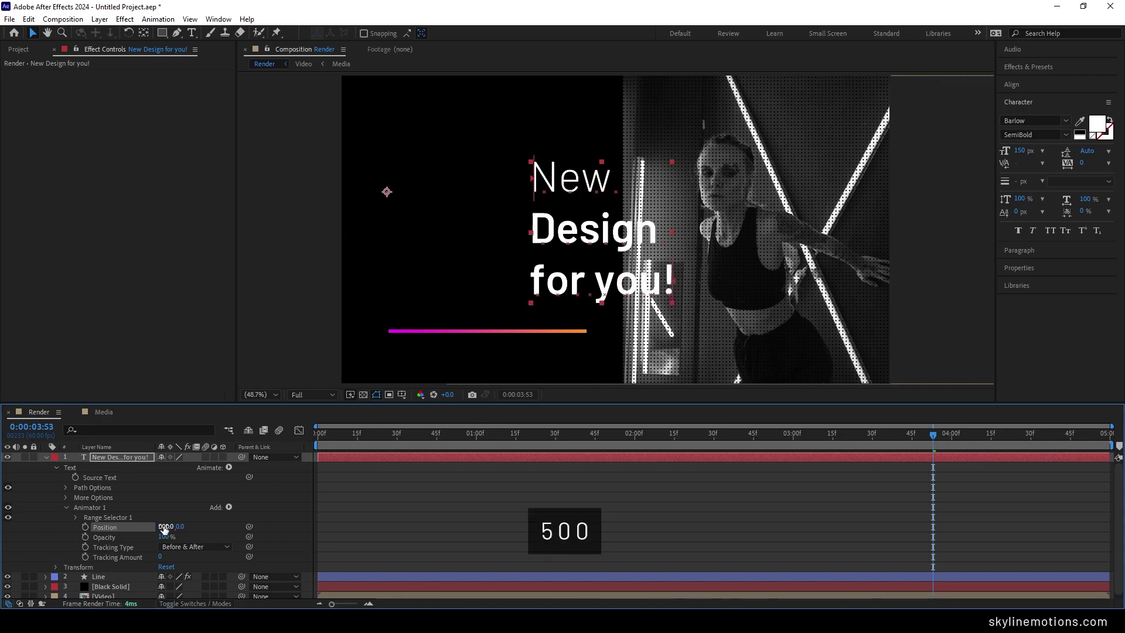
Set the text animator's Tracking Amount to 80 and its Opacity to 0%
left_click(163, 556)
type("8")
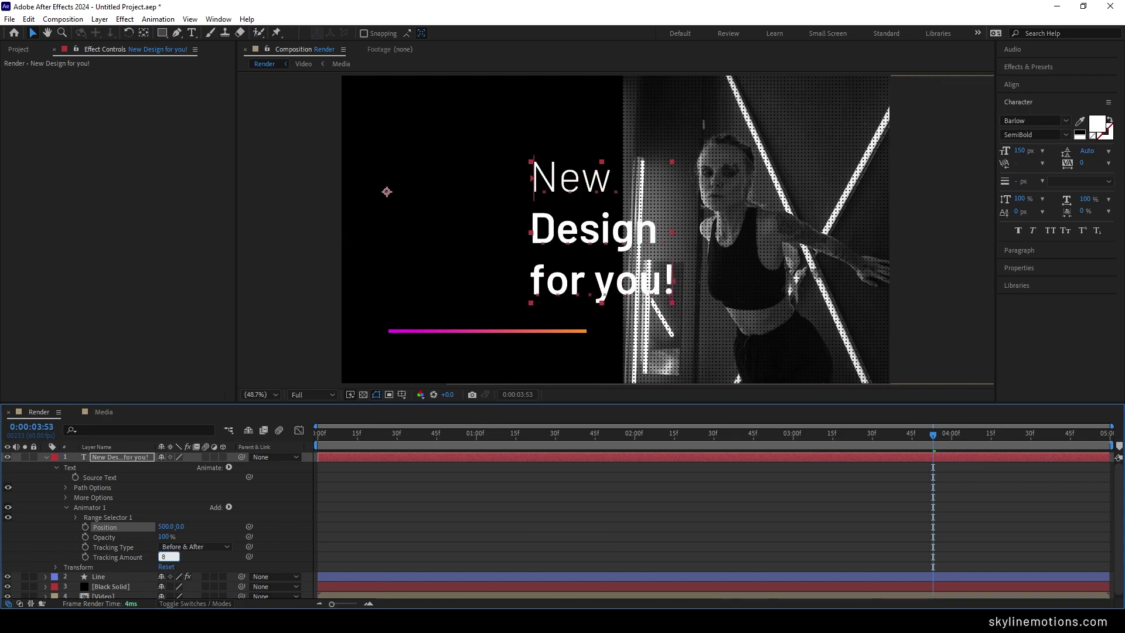
type("0")
key("Return")
left_click(164, 537)
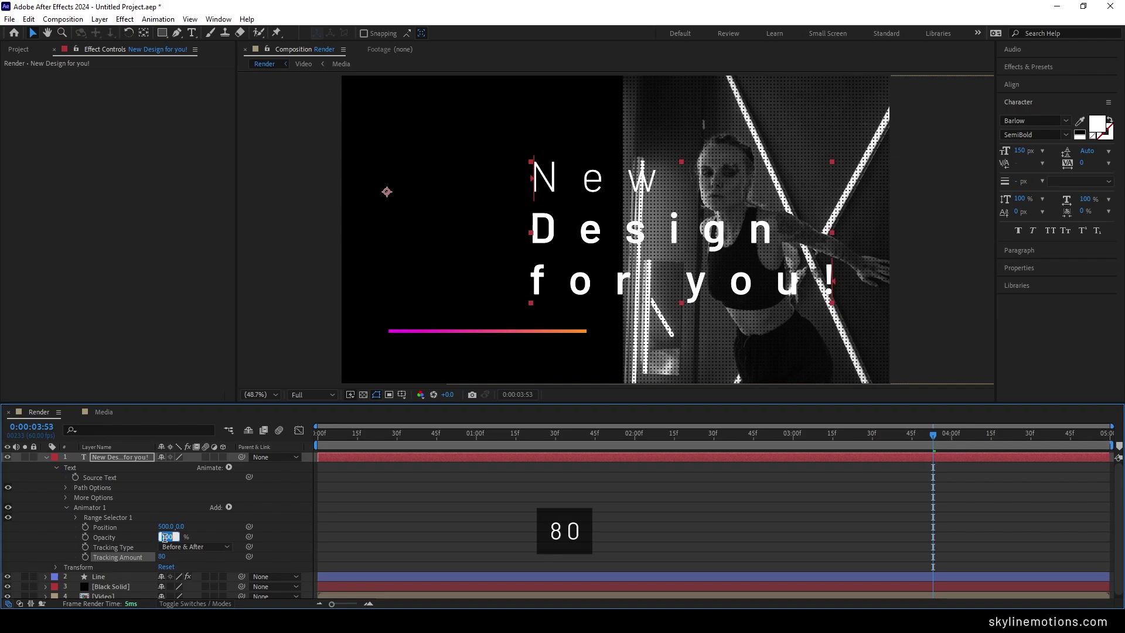
type("0")
key("Return")
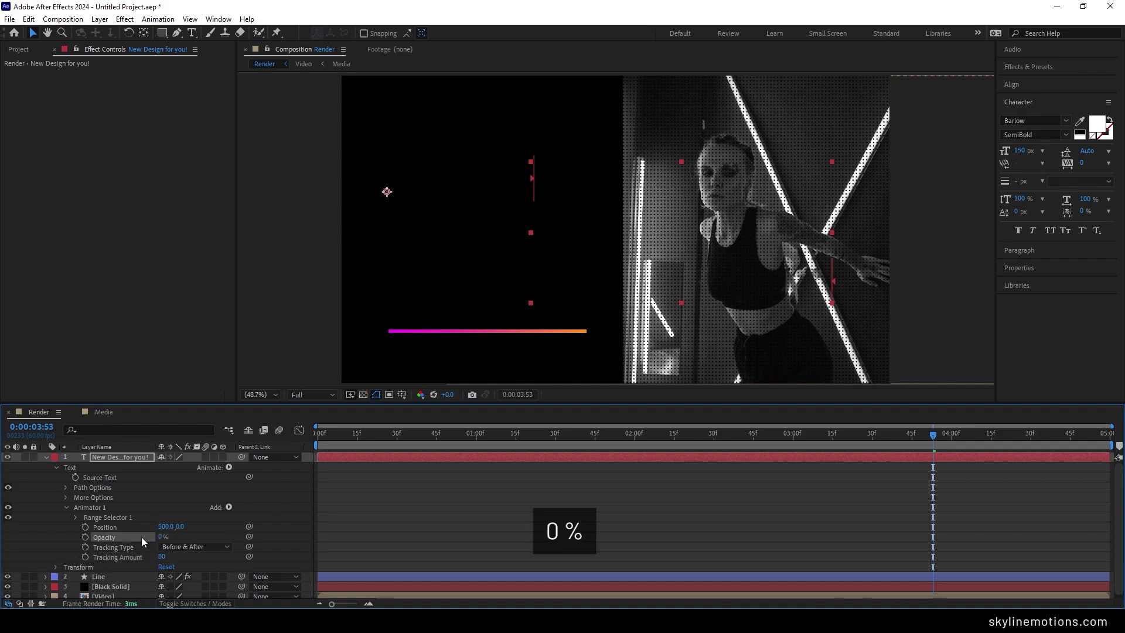
Set Range Selector 1's Start to 100% at 0:00:02:00 and keyframe it there
left_click(75, 518)
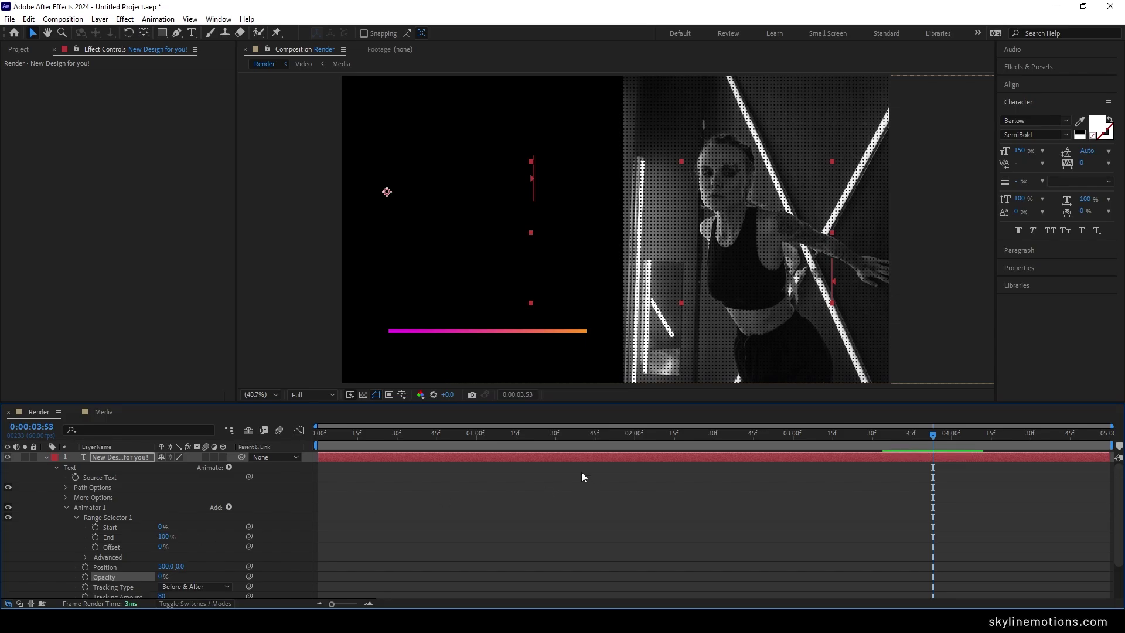
left_click_drag(607, 443, 634, 449)
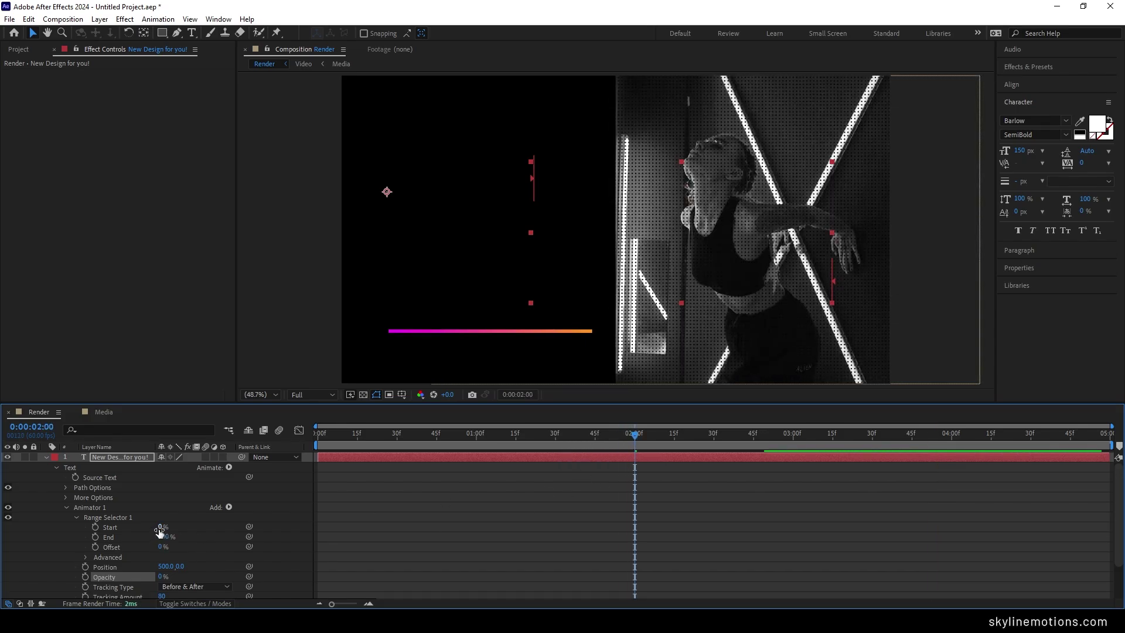
left_click_drag(159, 531, 238, 526)
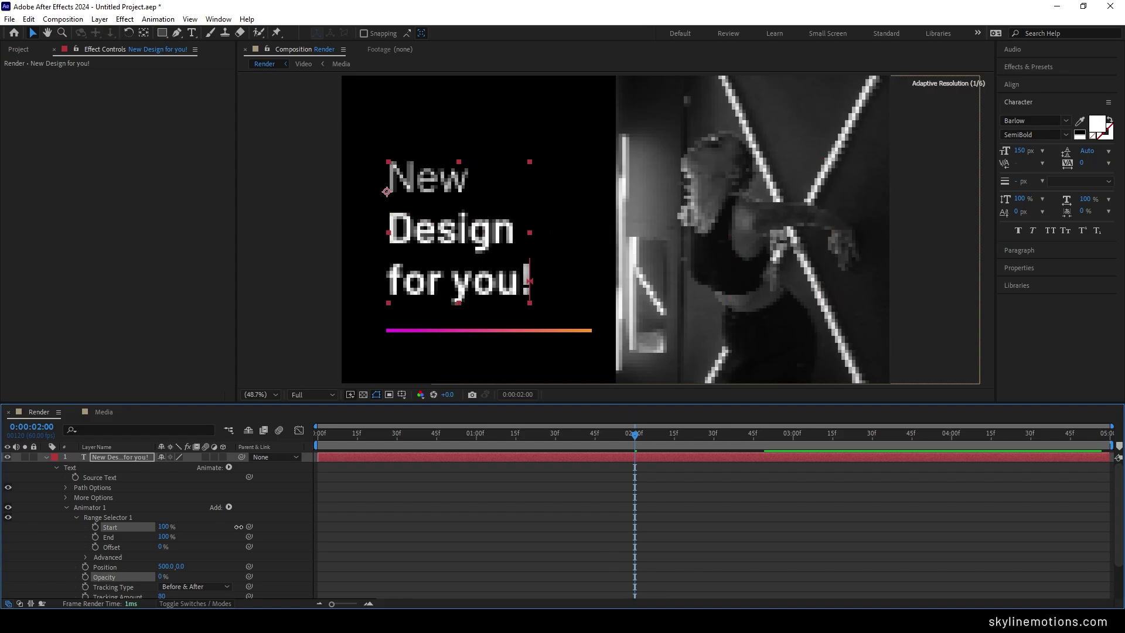
left_click(96, 527)
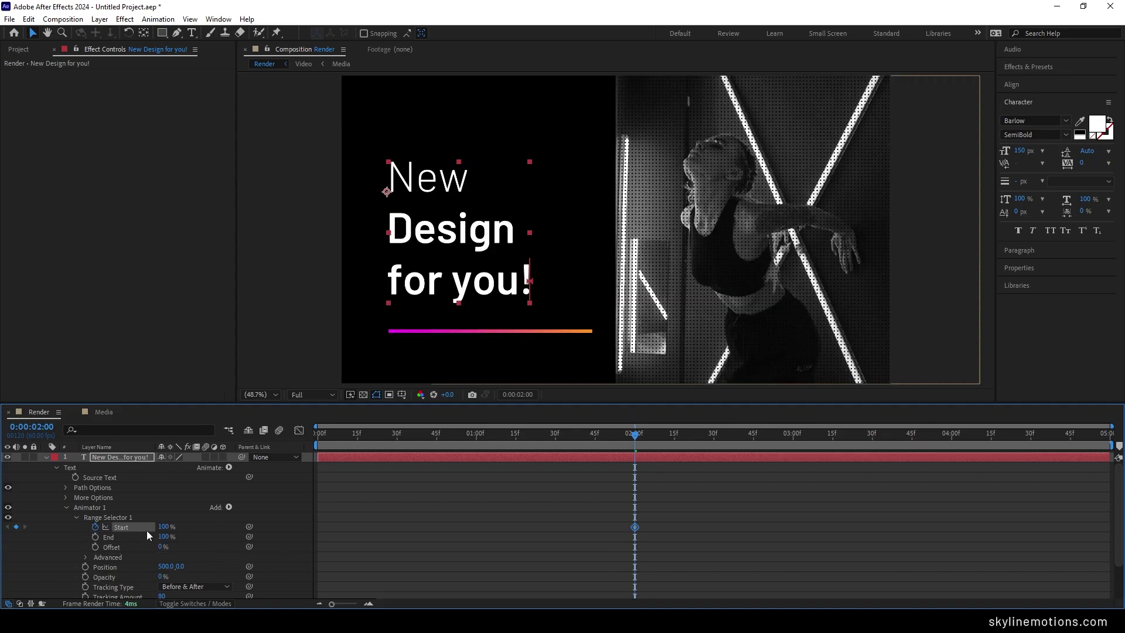
Keyframe Range Selector 1's Start at 0% at 0:00:00:30 to animate the title in
left_click_drag(430, 436, 396, 445)
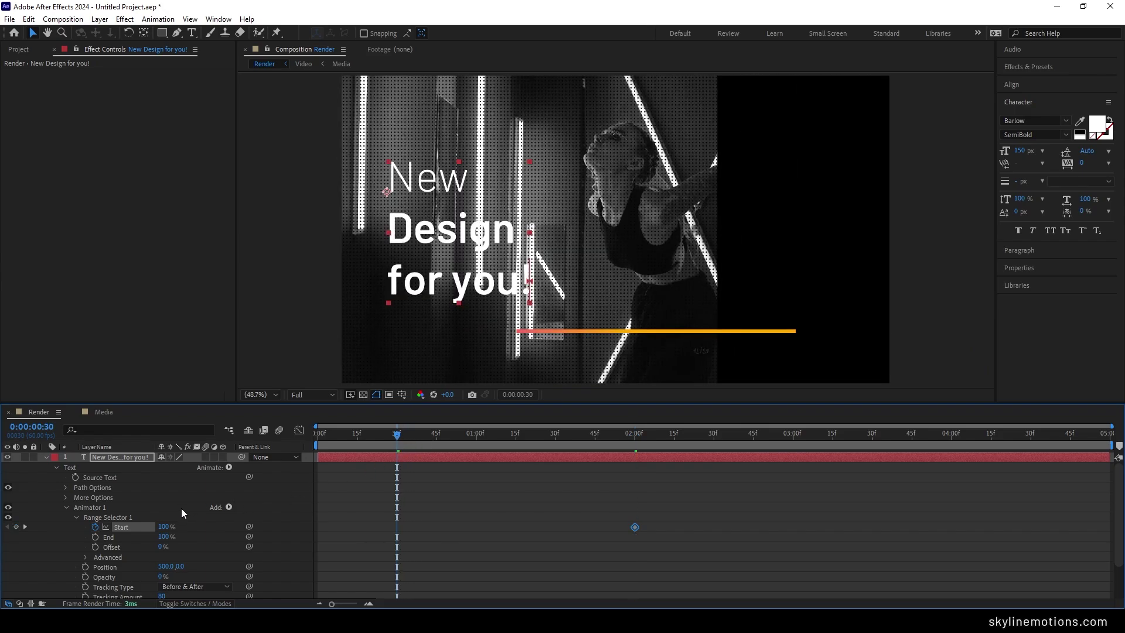
type("0")
key("Return")
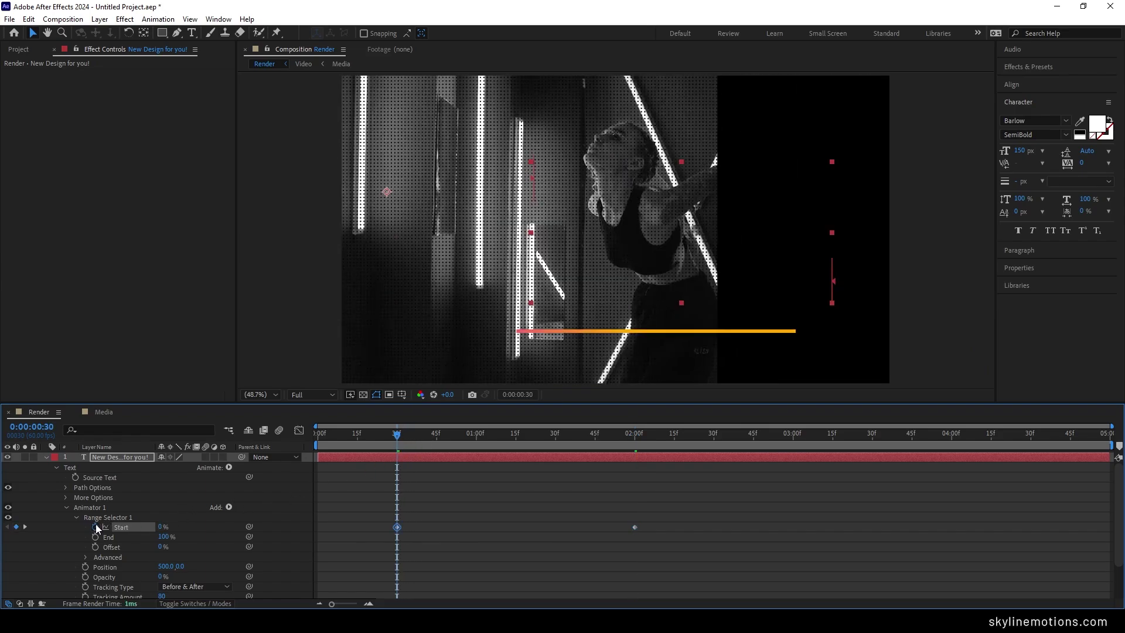
Keyframe Range Selector 1's Start at 100% at 0:00:03:30 and lower it at 0:00:04:59 to animate the title out
left_click_drag(414, 446, 872, 468)
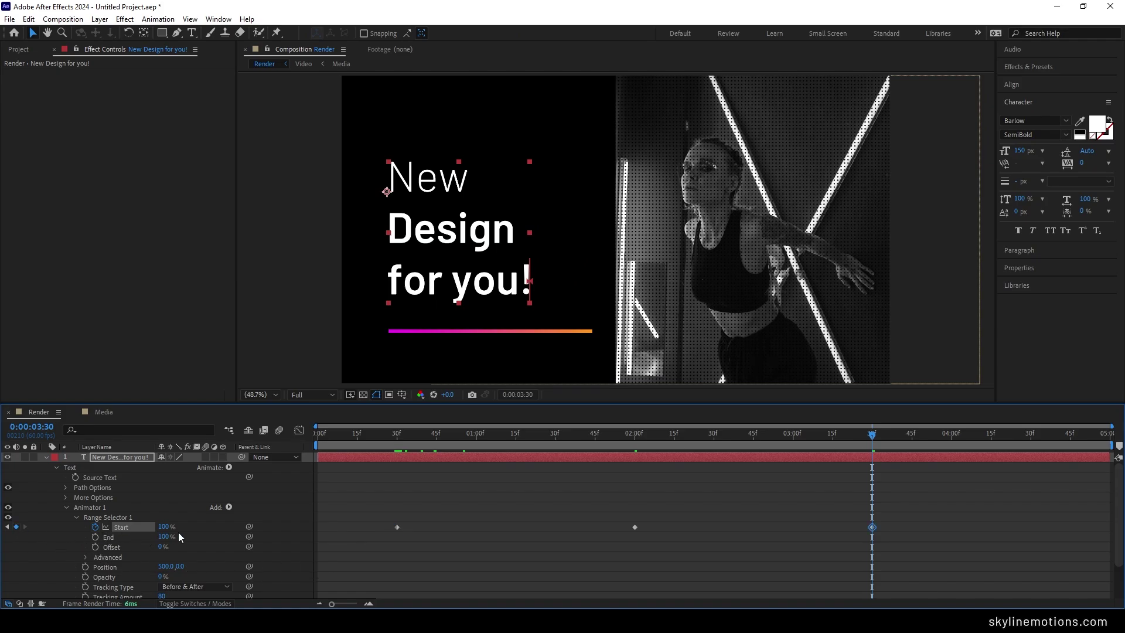
left_click_drag(882, 438, 1108, 438)
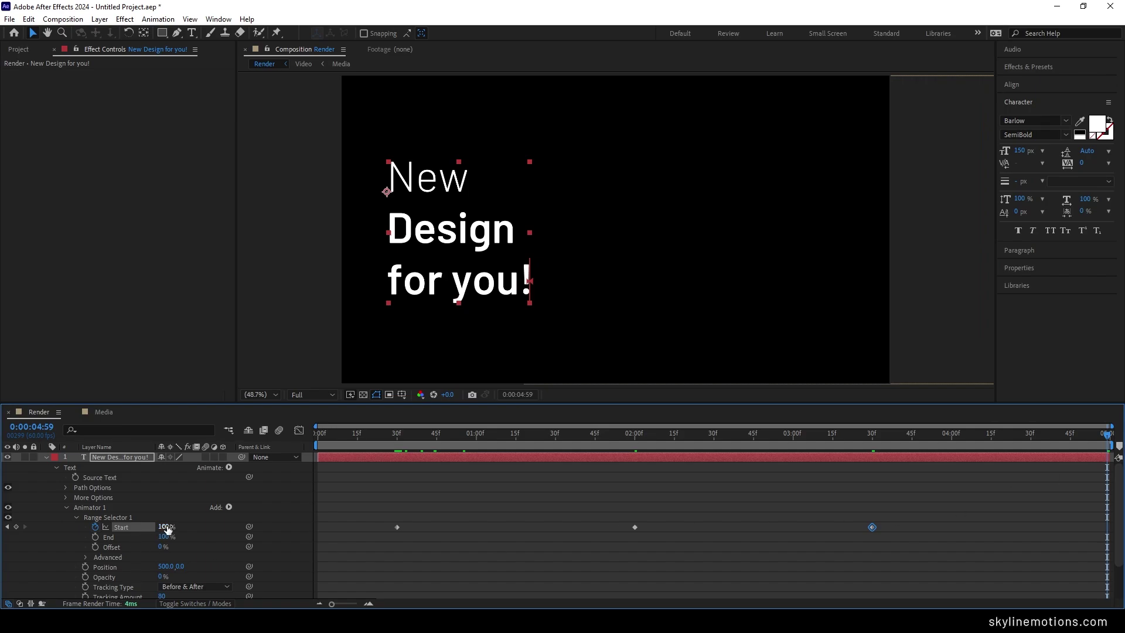
left_click_drag(167, 529, 109, 529)
Preview the title's text animation from 0:00:00:23
left_click(379, 434)
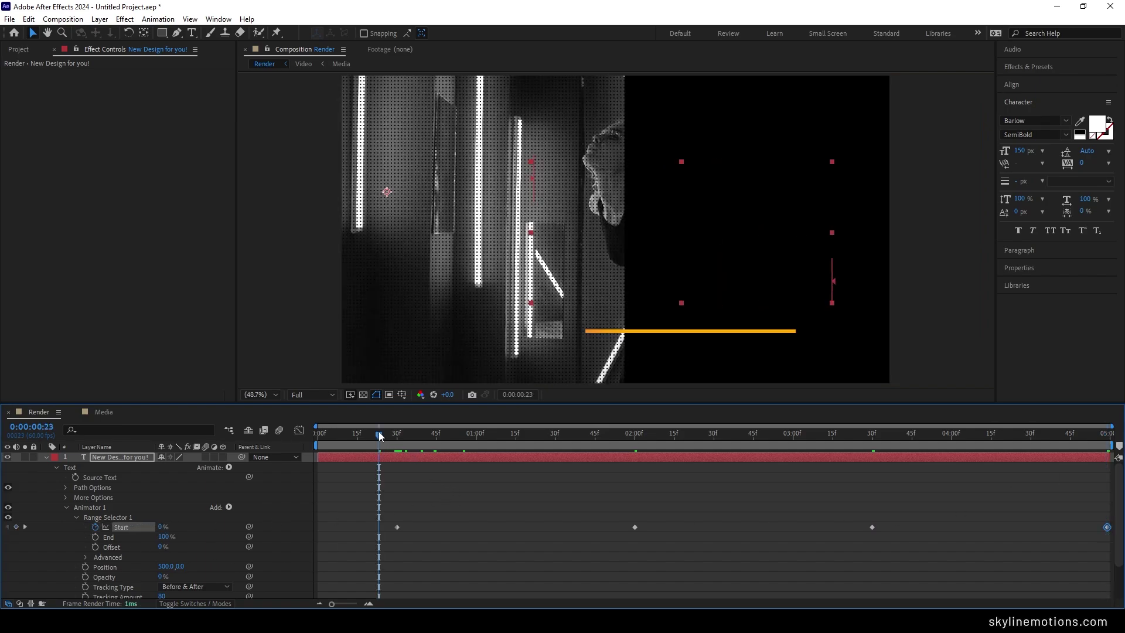
key("space")
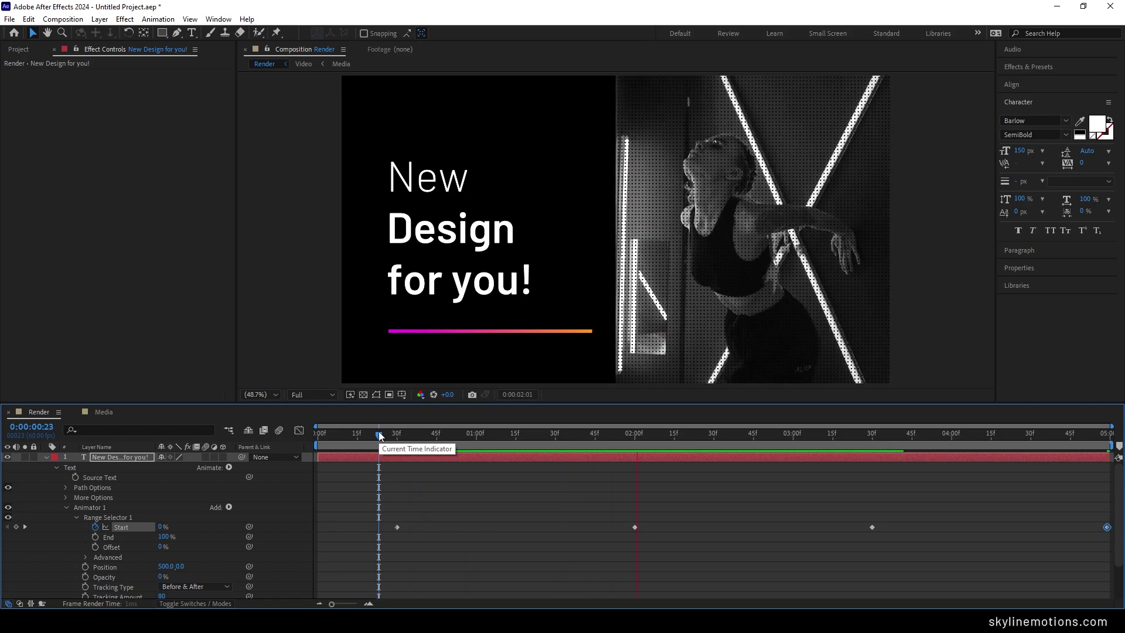
key("space")
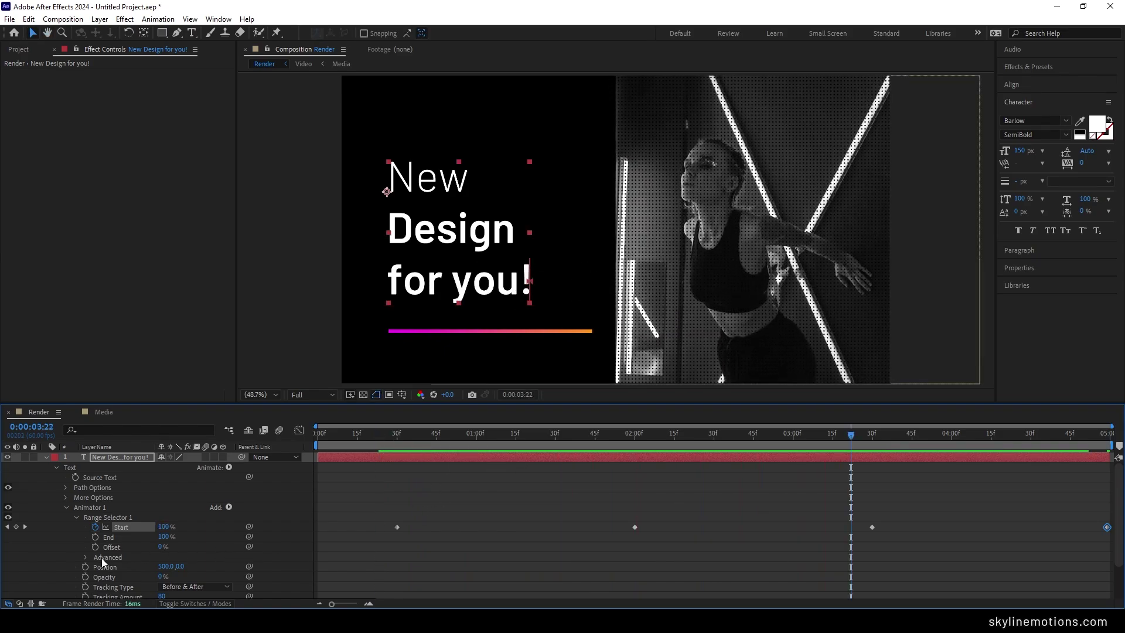
Set Range Selector 1's advanced Based On option to Lines so the title animates line by line
left_click(85, 557)
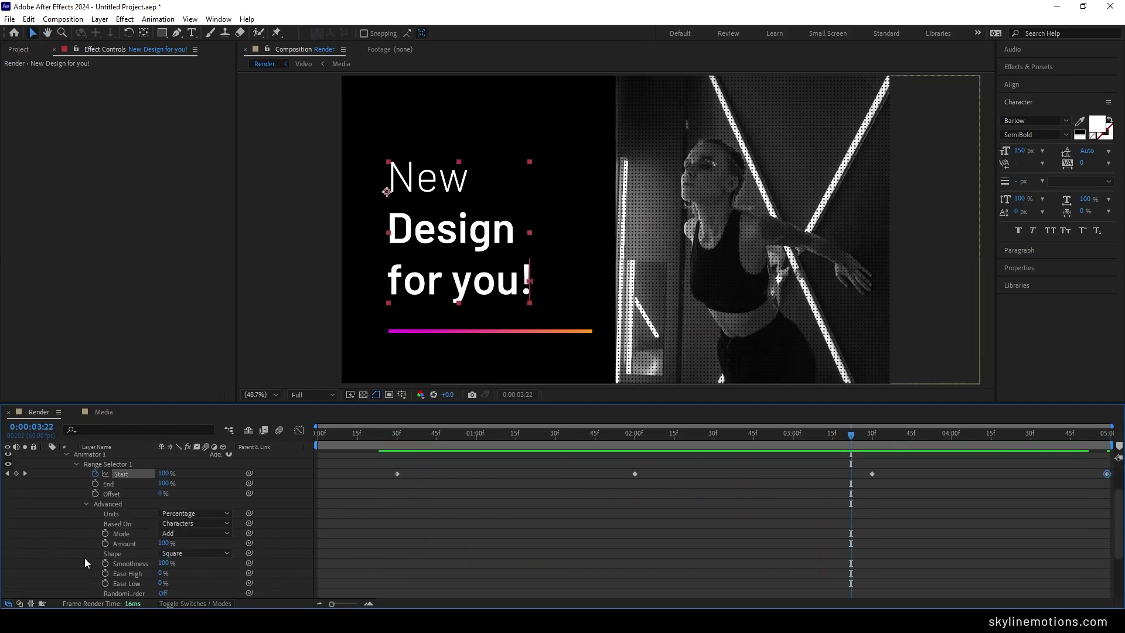
left_click(180, 524)
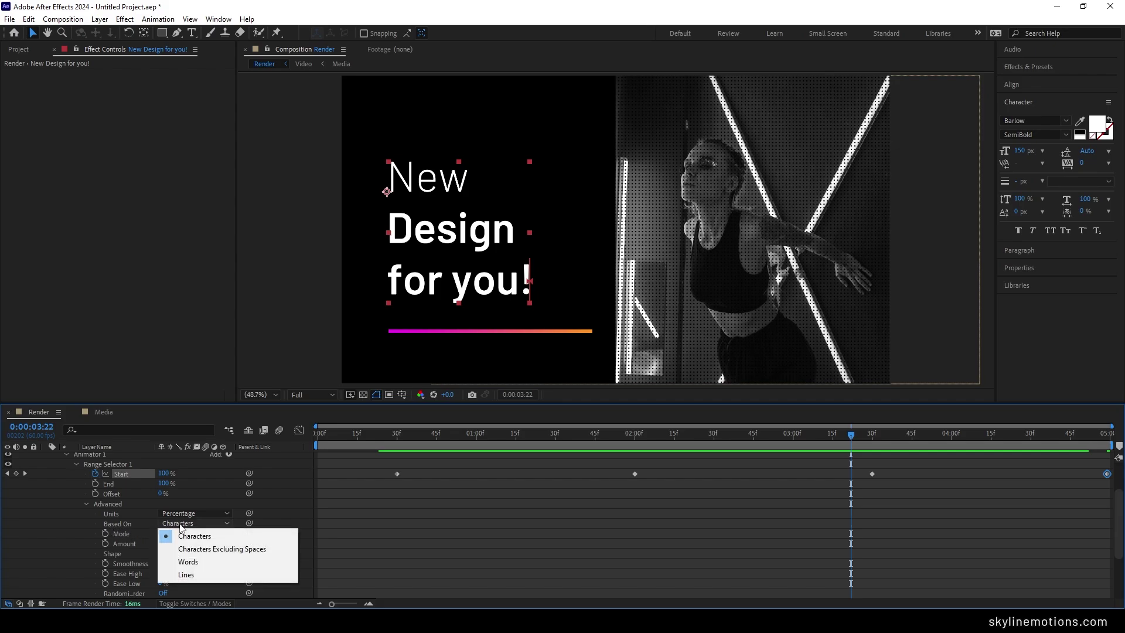
left_click(186, 575)
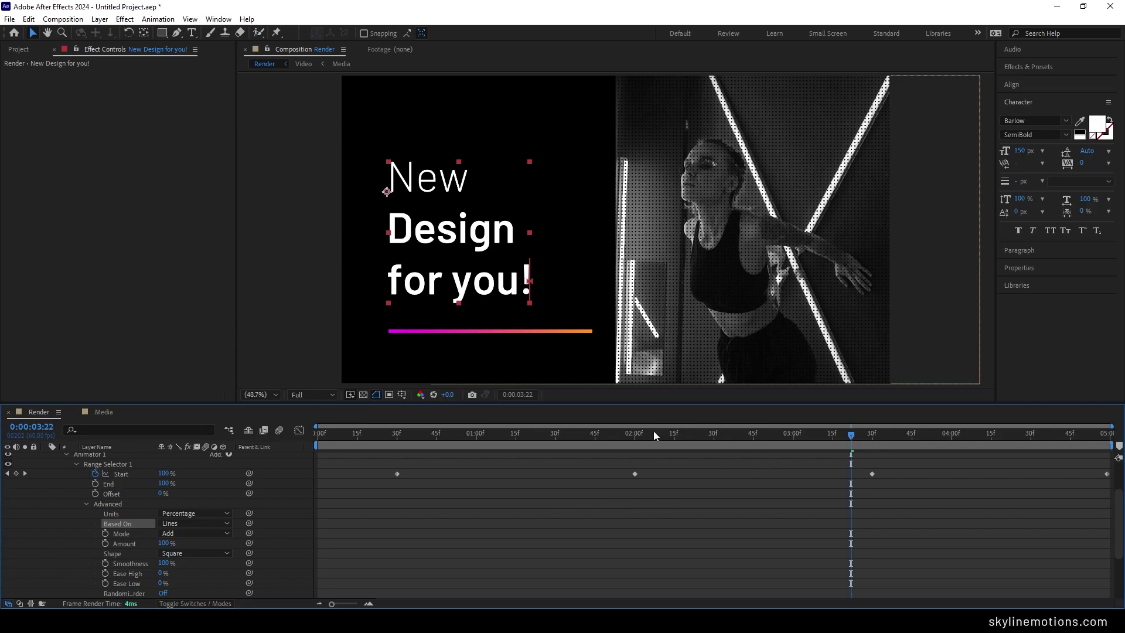
Easy-ease all four Start keyframes and reshape their speed graph so the title's entrance peaks early and its exit peaks late
left_click_drag(653, 434, 1090, 503)
key("F9")
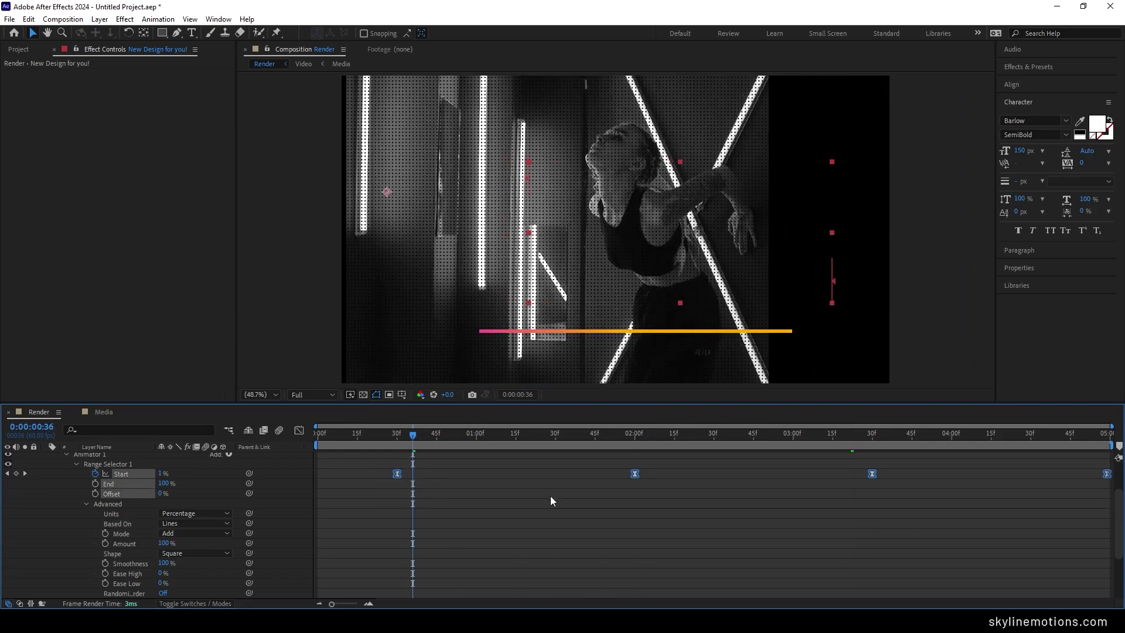
left_click(298, 432)
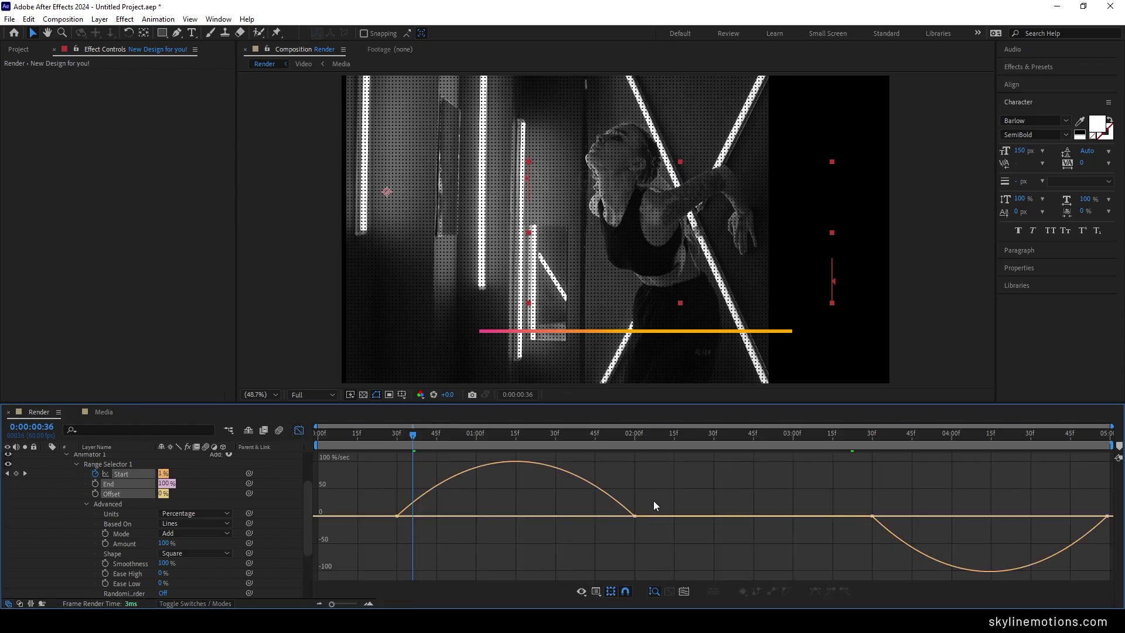
left_click_drag(597, 517, 556, 519)
left_click_drag(907, 505, 951, 525)
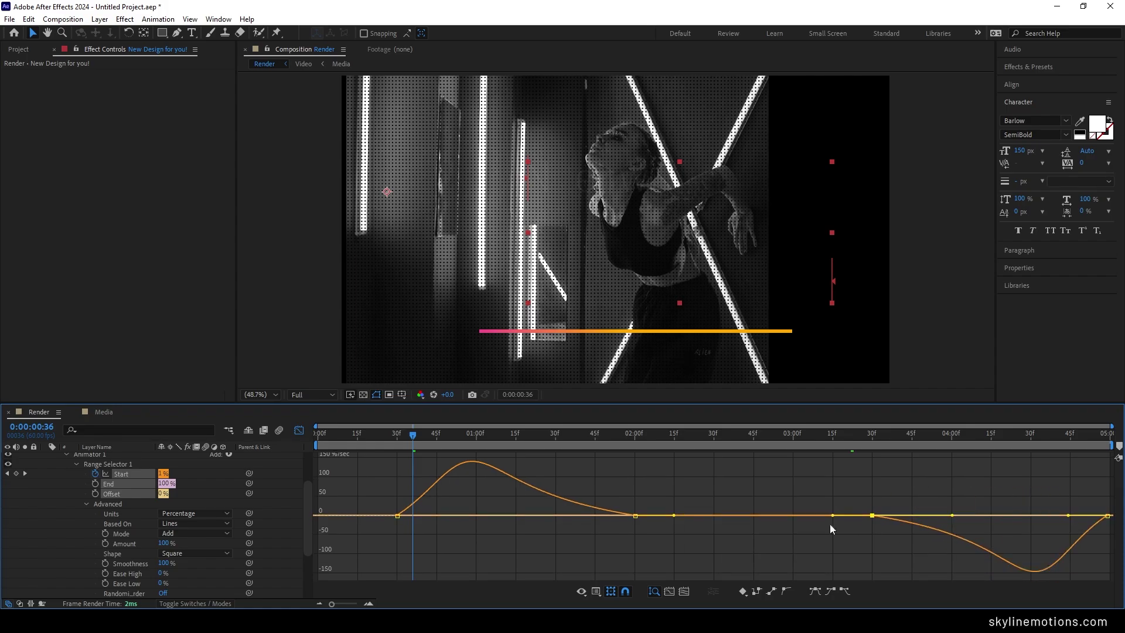
left_click(297, 433)
scroll(176, 489, "up", 2)
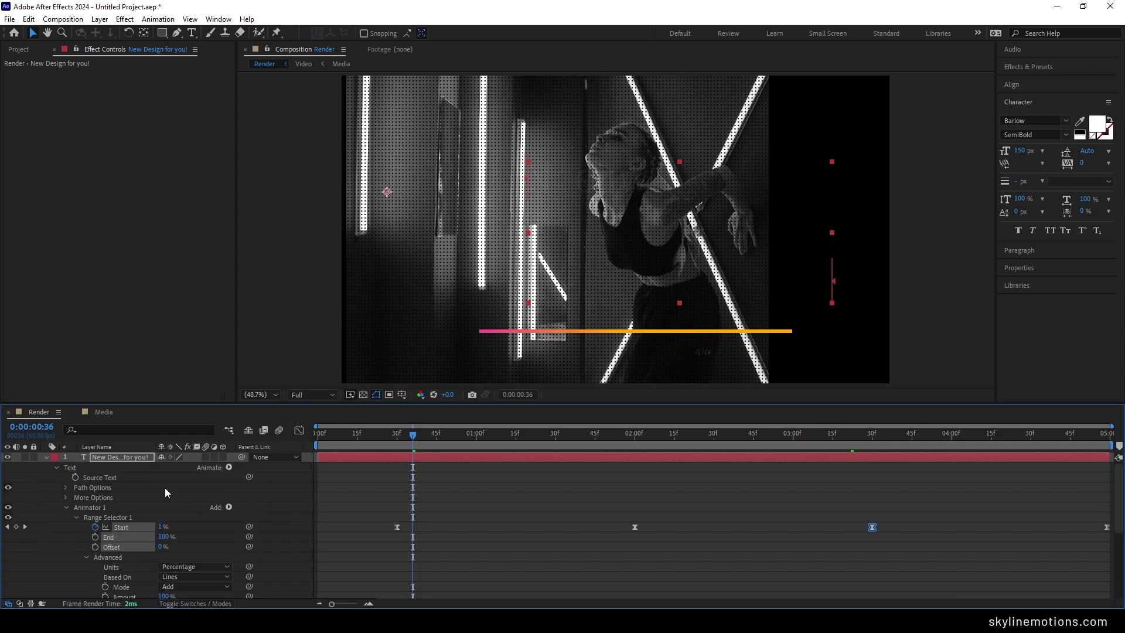
left_click(47, 458)
left_click(201, 515)
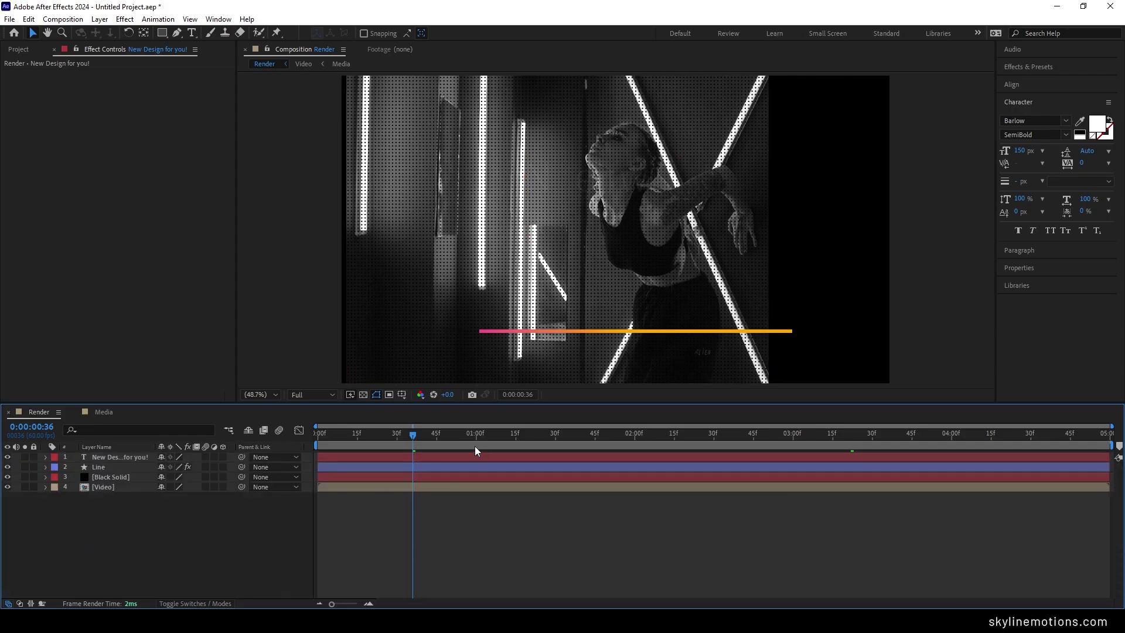
Preview the whole Render composition from its first frame
key("Home")
key("space")
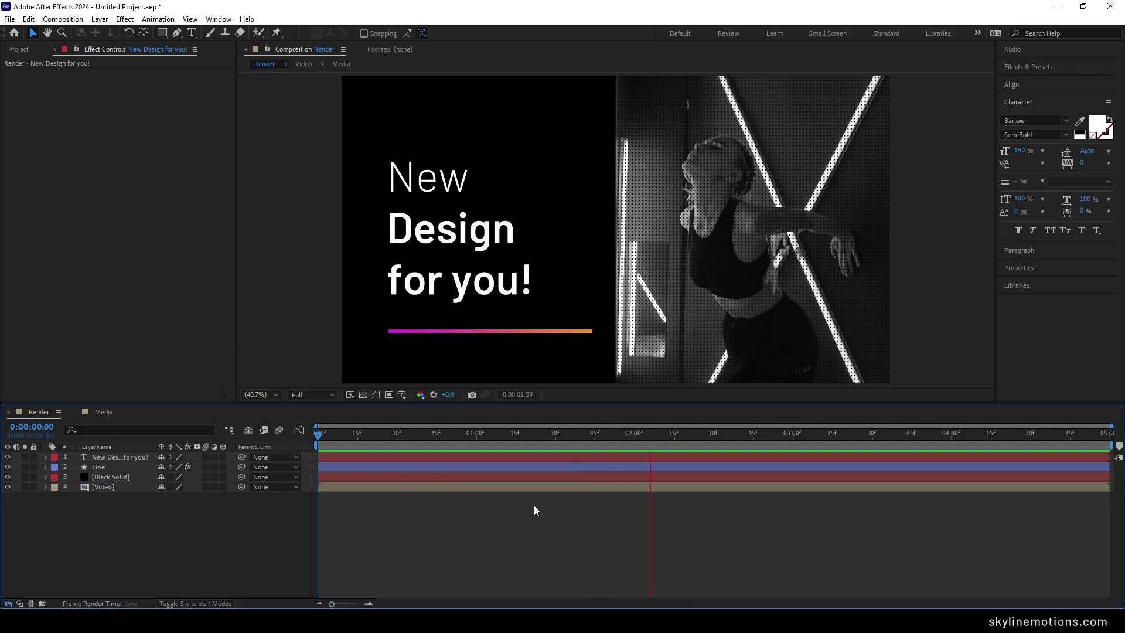
key("space")
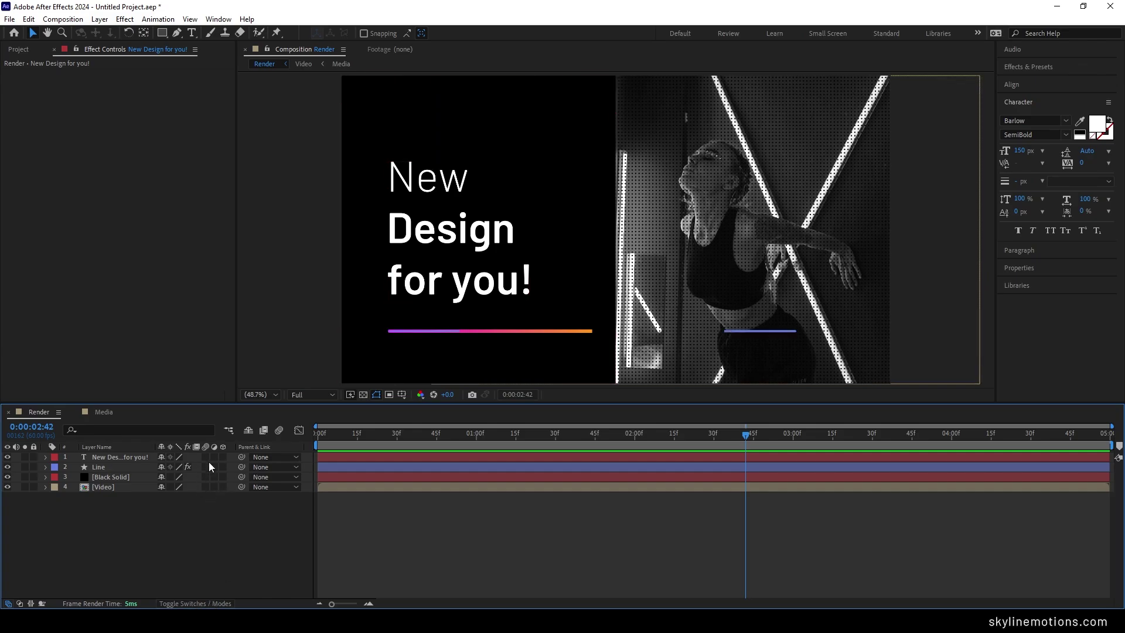
Enable motion blur for the composition and all four layers, and play the result from 0:00:00:00 in the maximized composition viewer
left_click_drag(205, 456, 205, 466)
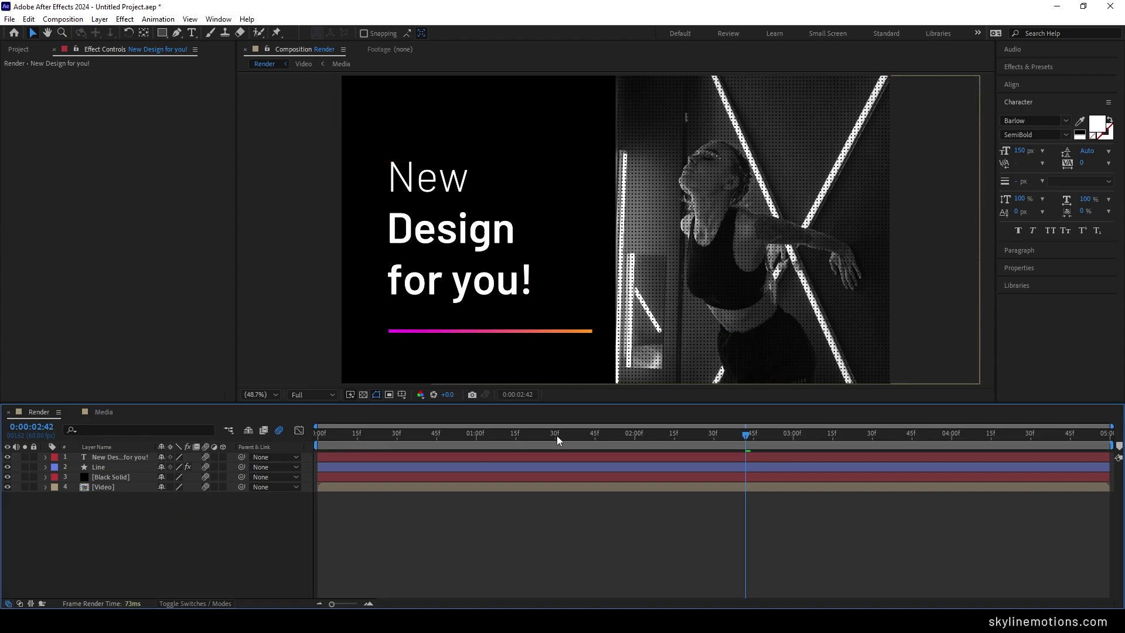
left_click_drag(554, 434, 316, 434)
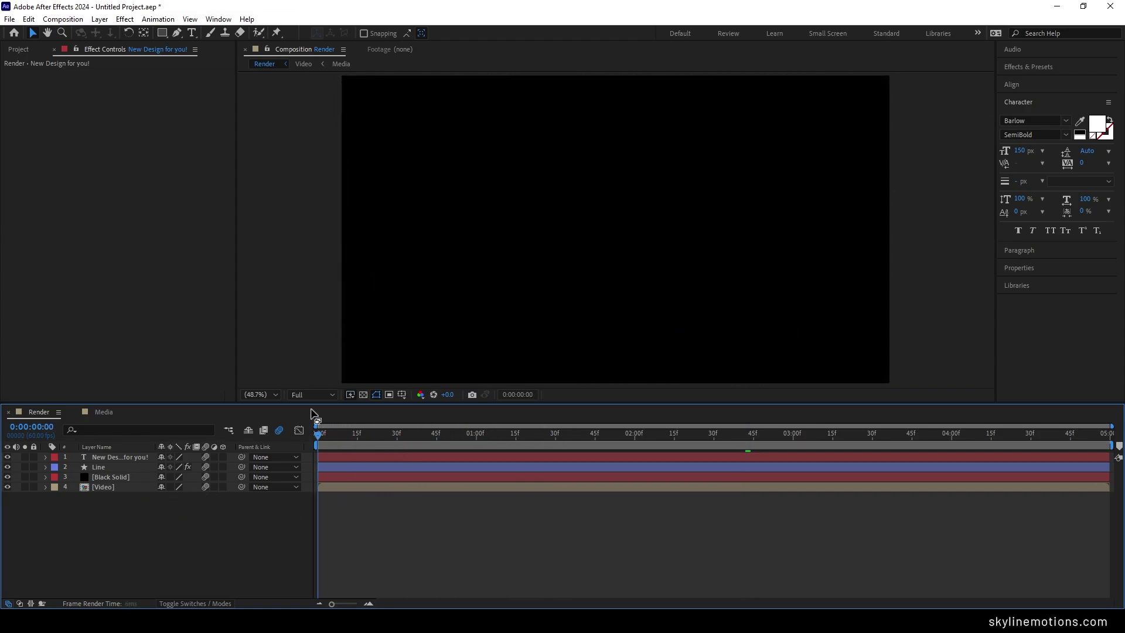
key("grave")
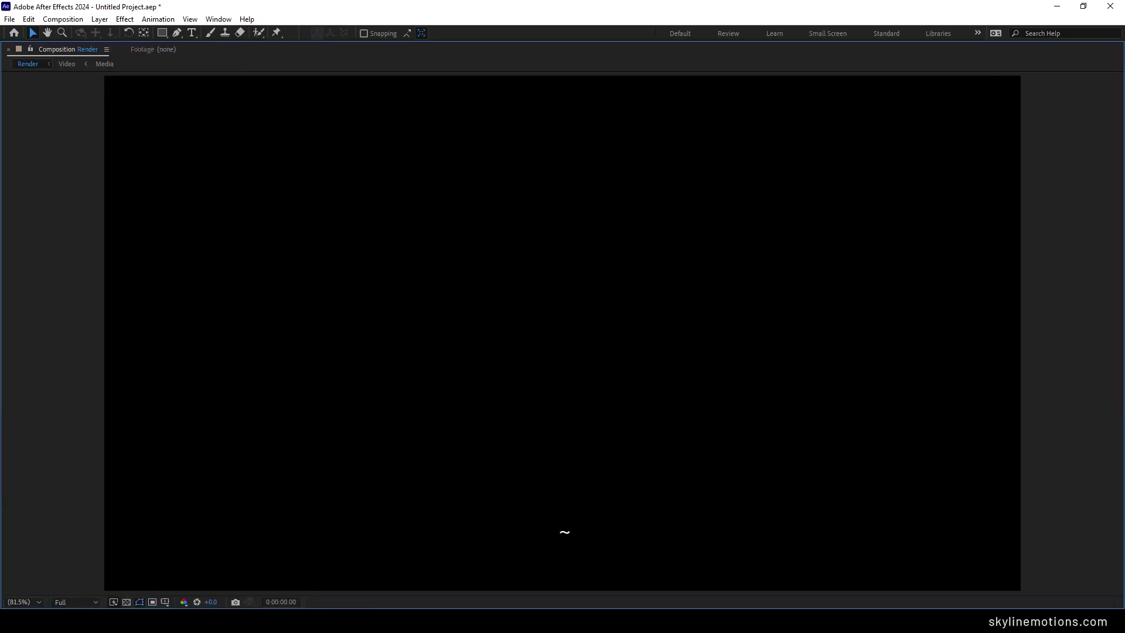
key("space")
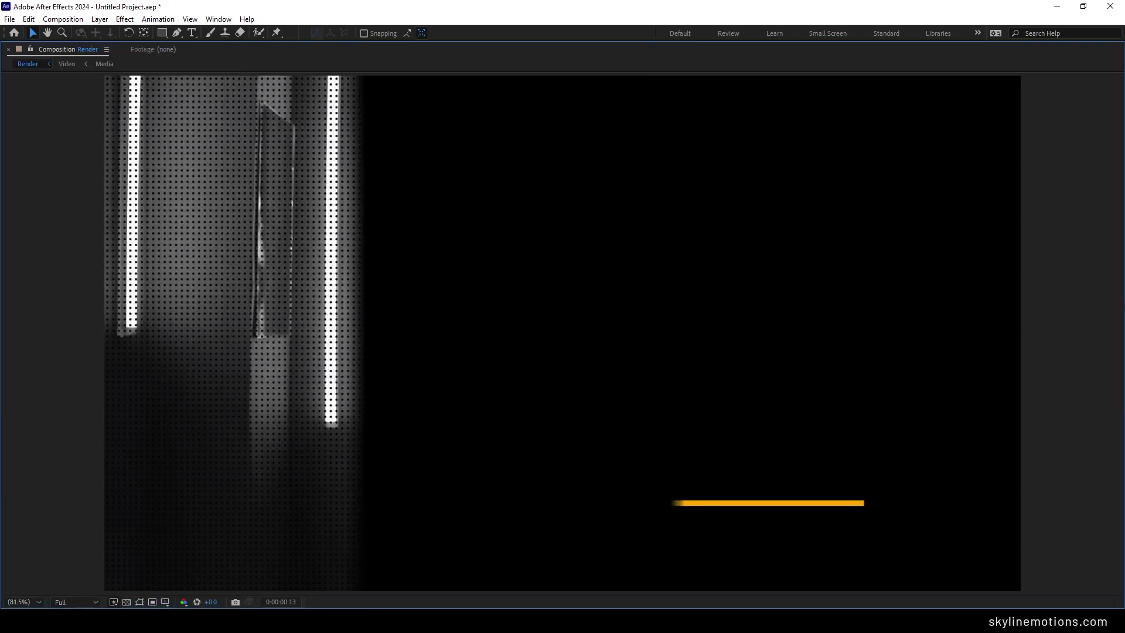